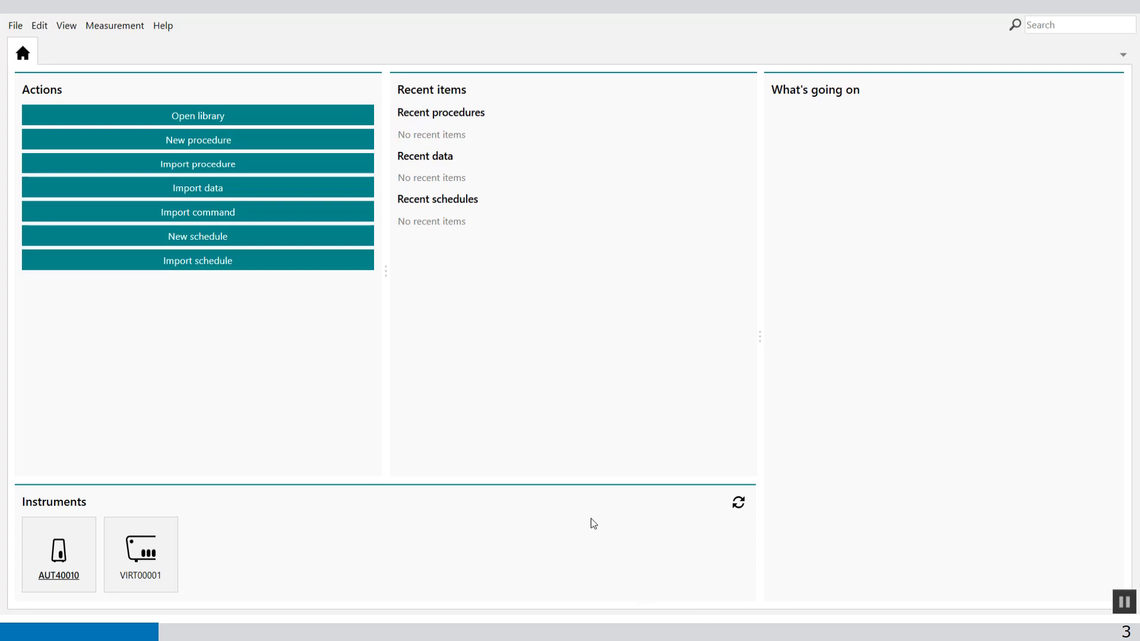
Create a new procedure and add an Autolab control command followed by an OCP command
{"action": "left_click", "coordinate": [223, 145]}
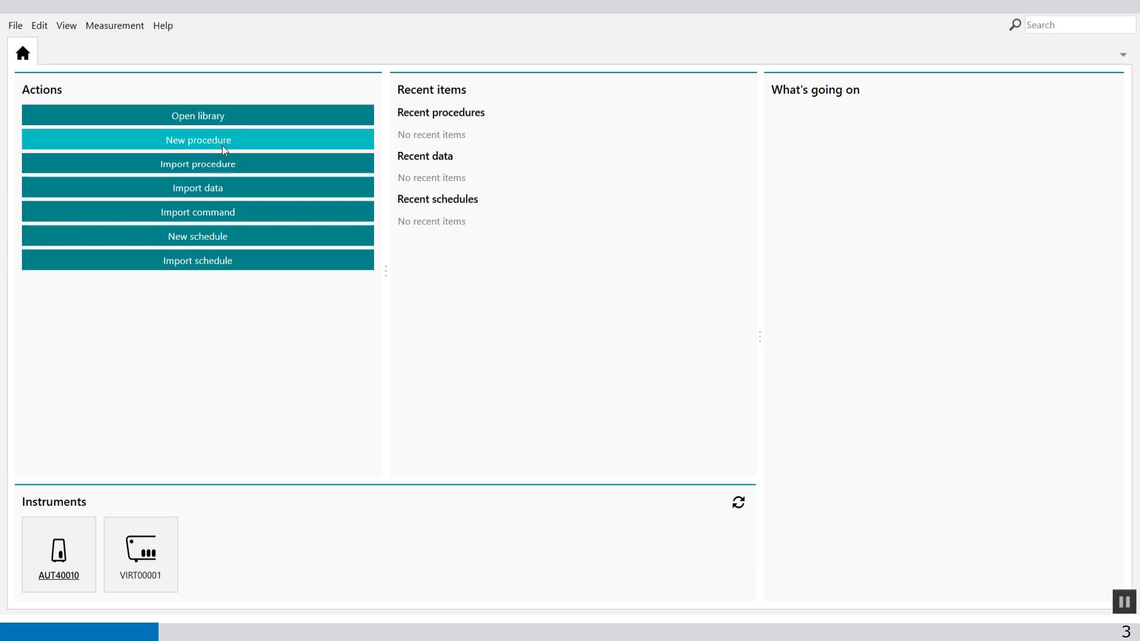
{"action": "left_click", "coordinate": [225, 145]}
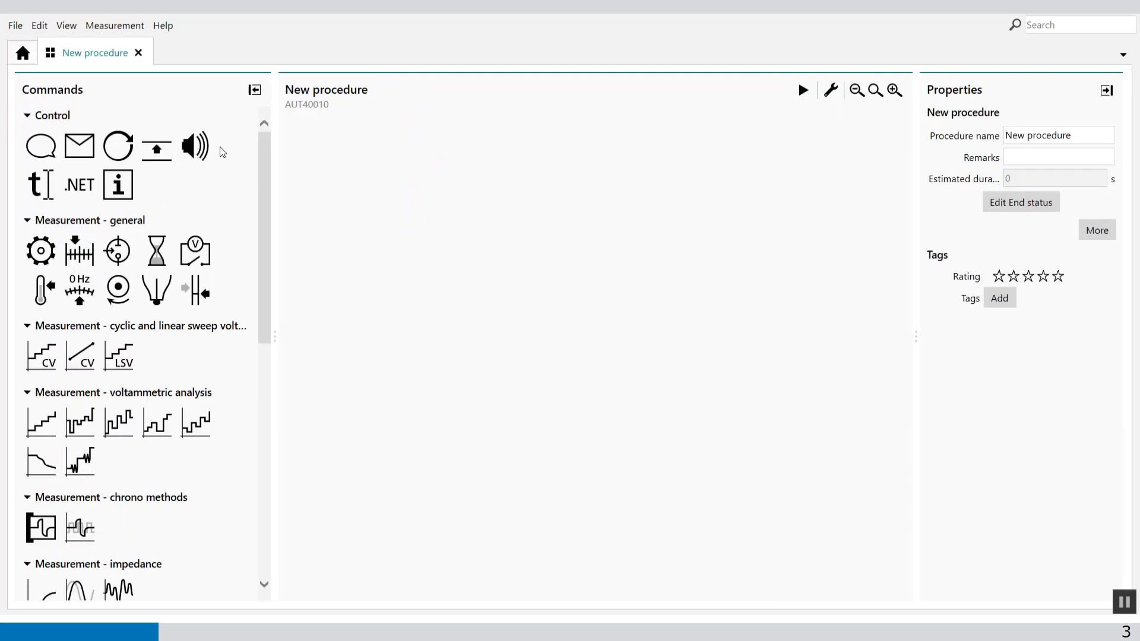
{"action": "double_click", "coordinate": [55, 251]}
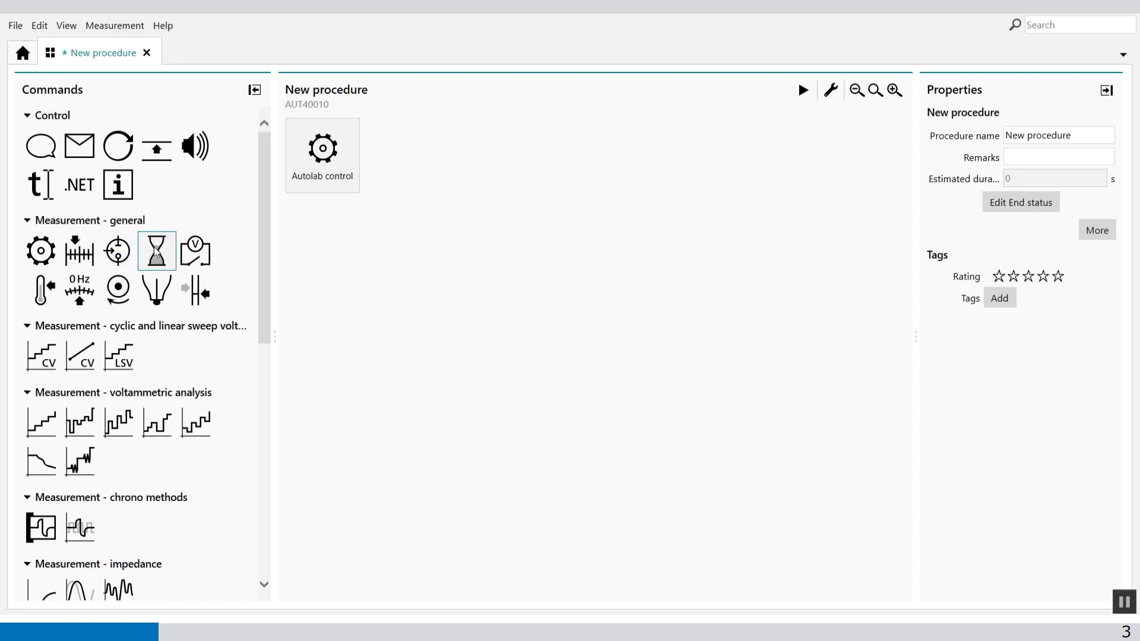
{"action": "double_click", "coordinate": [187, 255]}
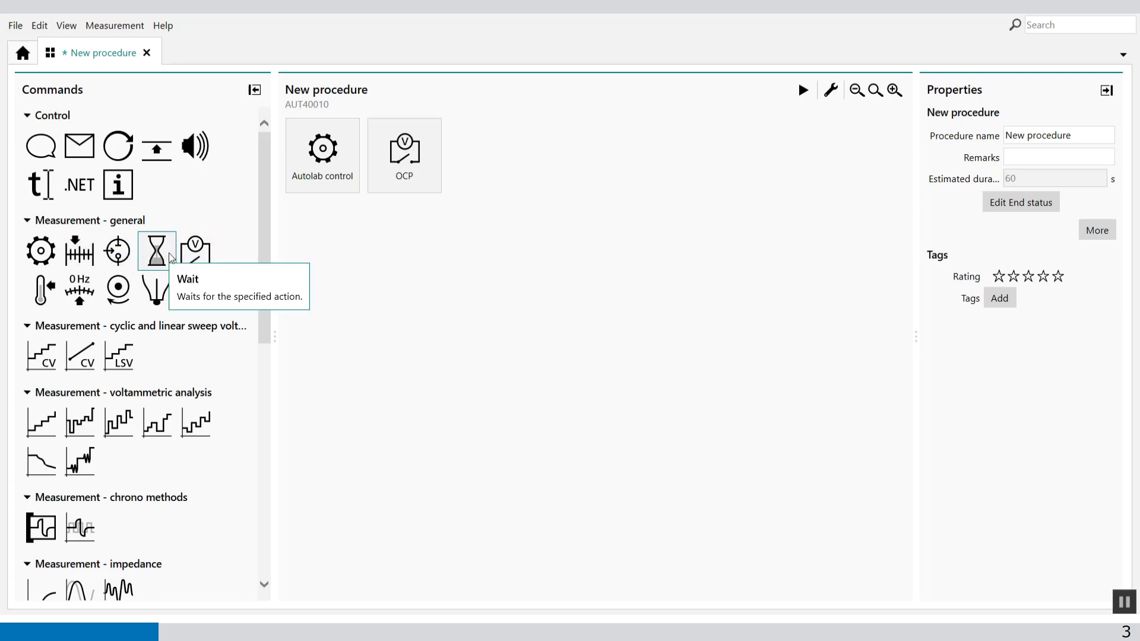
Set the OCP command's duration to 20 s
{"action": "left_click", "coordinate": [382, 186]}
{"action": "left_click", "coordinate": [1036, 156]}
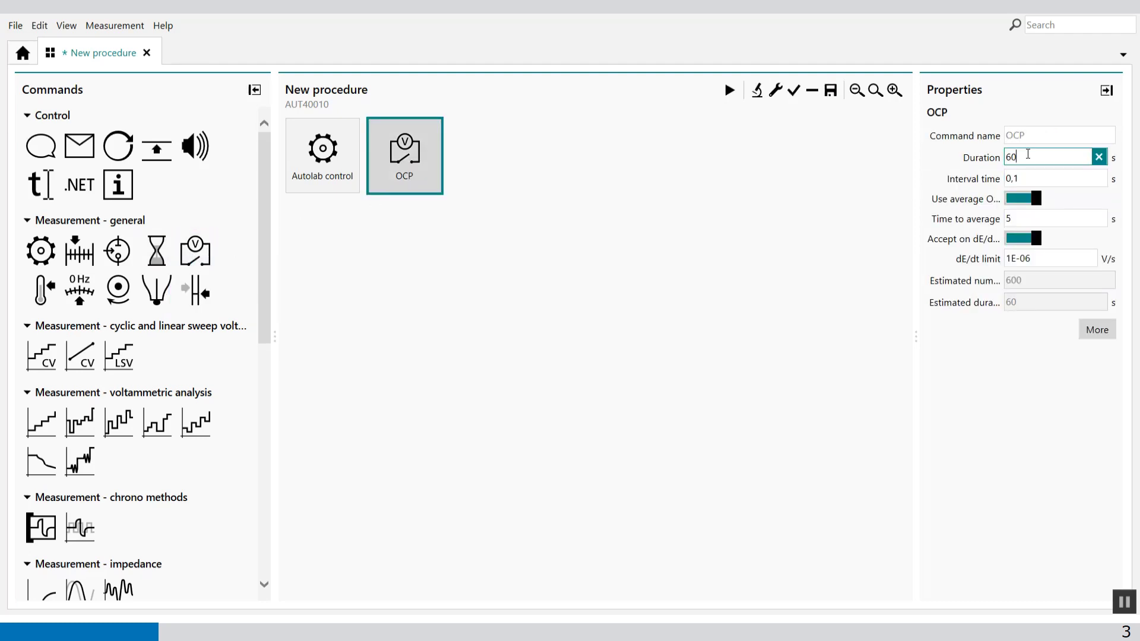
{"action": "left_click_drag", "start_coordinate": [1028, 157], "coordinate": [998, 164]}
{"action": "type", "text": "200"}
{"action": "key", "text": "BackSpace"}
{"action": "left_click", "coordinate": [743, 209]}
{"action": "left_click", "coordinate": [381, 158]}
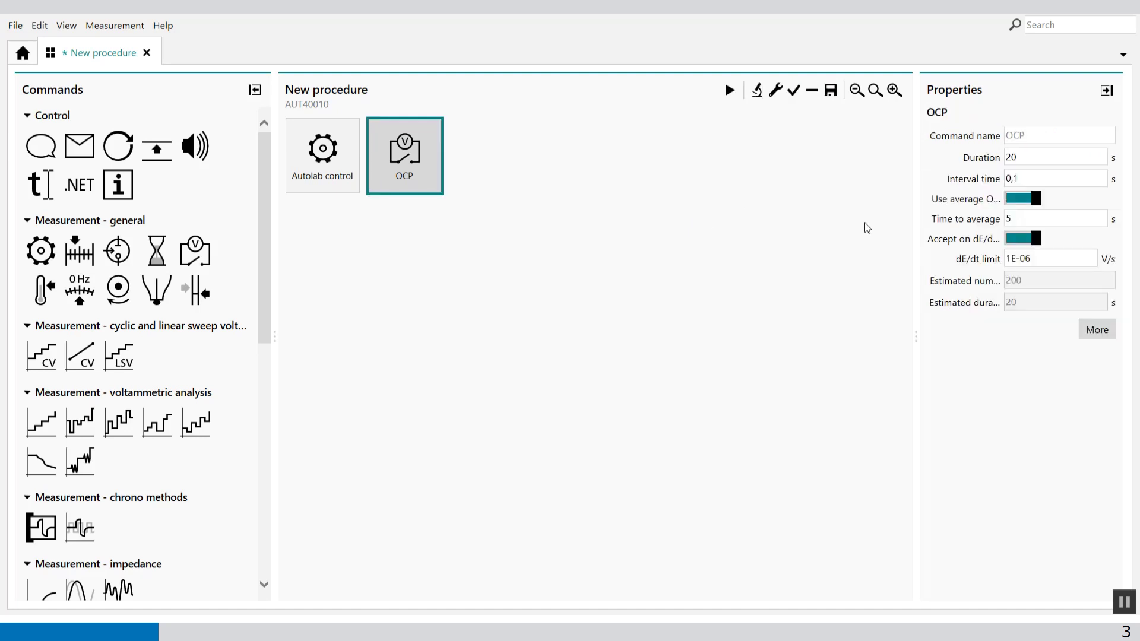
Assign the OCP command's E vs t plot to plot number 5 and its custom dWE(1).Potential/dt plot to number 6
{"action": "left_click", "coordinate": [1087, 333]}
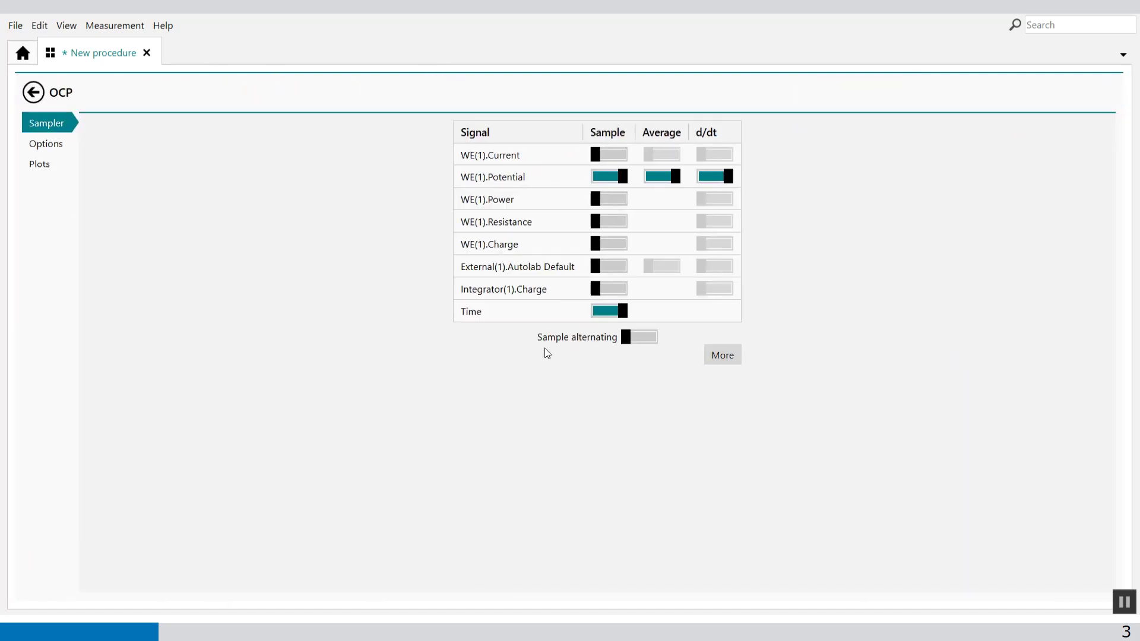
{"action": "left_click", "coordinate": [39, 164]}
{"action": "left_click", "coordinate": [613, 177]}
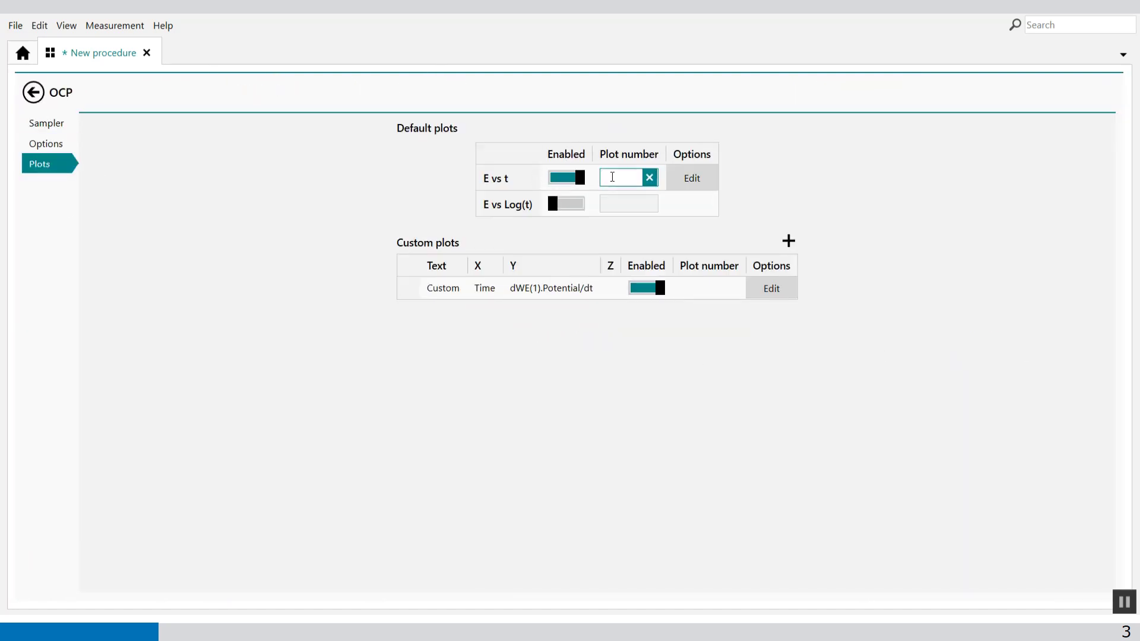
{"action": "type", "text": "5"}
{"action": "left_click", "coordinate": [689, 288]}
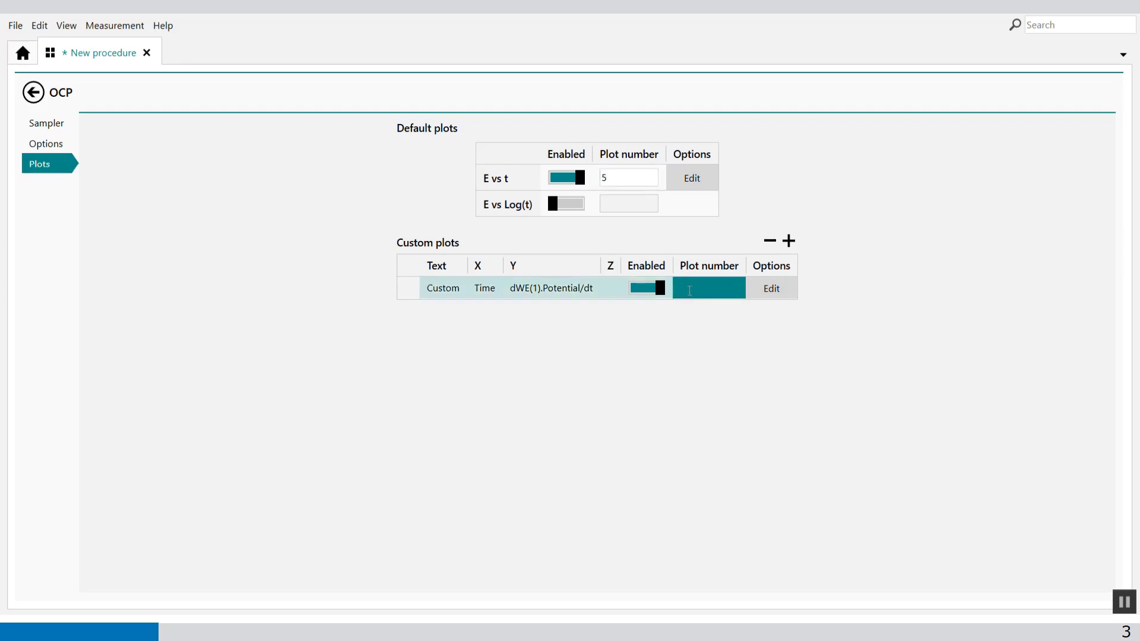
{"action": "type", "text": "6"}
{"action": "left_click", "coordinate": [721, 409]}
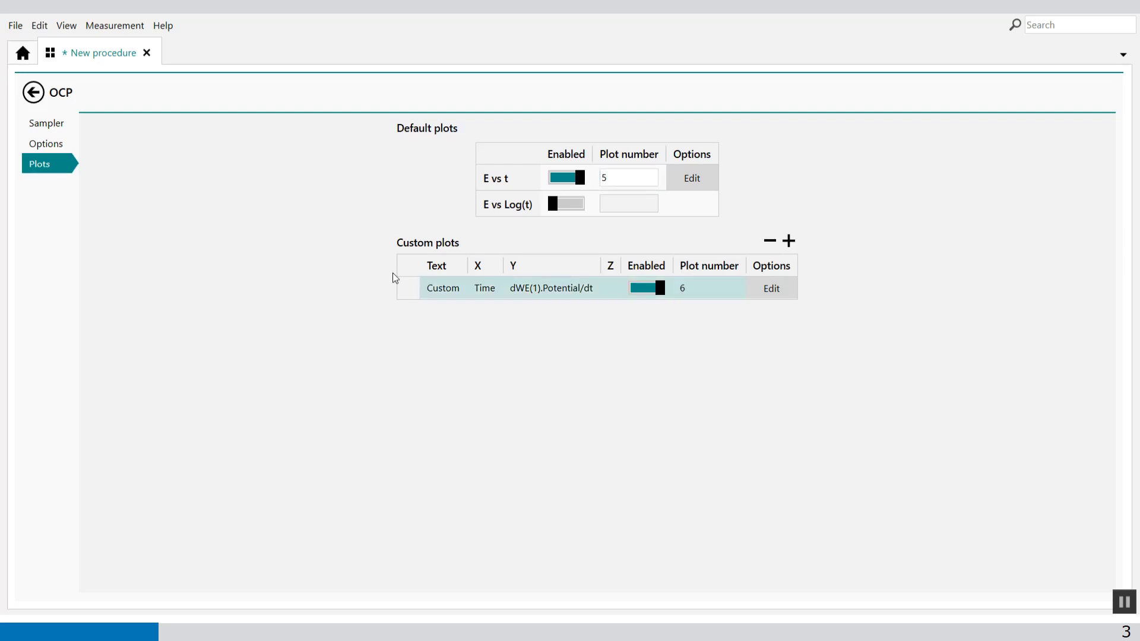
{"action": "left_click", "coordinate": [30, 95]}
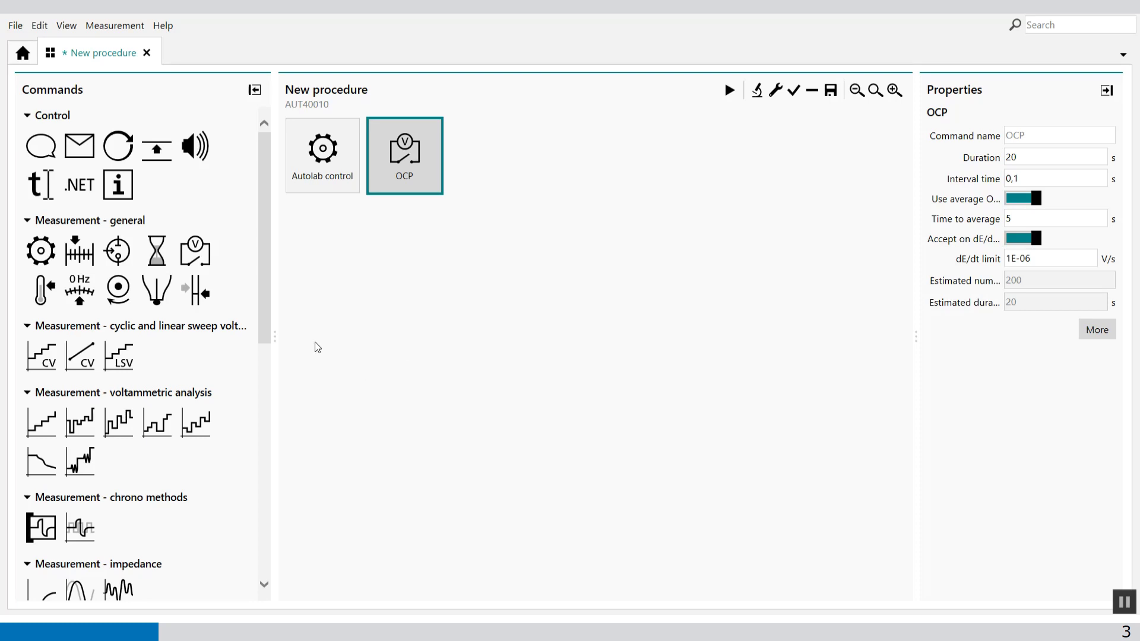
Add an Apply command after OCP and reference its 0 V potential to VOCP
{"action": "left_click_drag", "start_coordinate": [87, 259], "coordinate": [499, 181]}
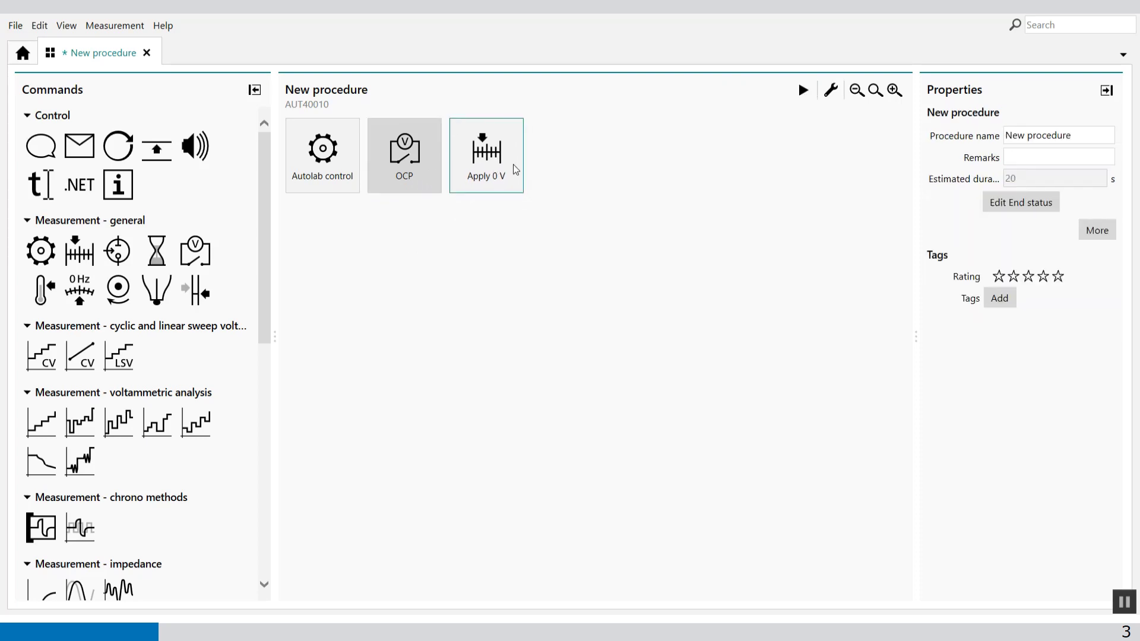
{"action": "left_click", "coordinate": [484, 152]}
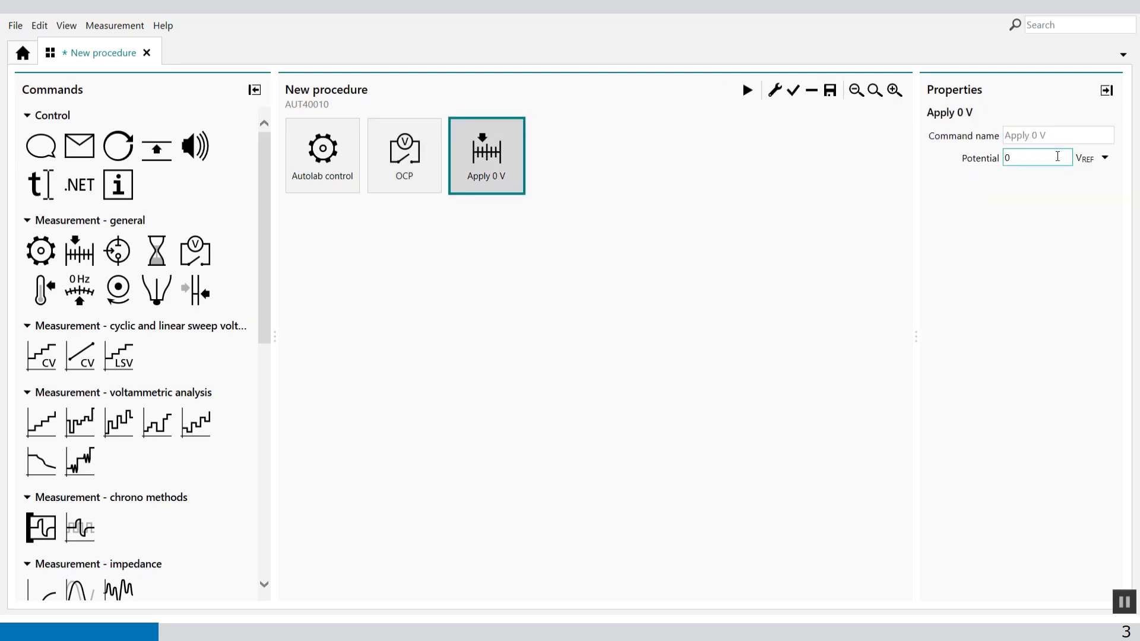
{"action": "left_click", "coordinate": [1104, 157]}
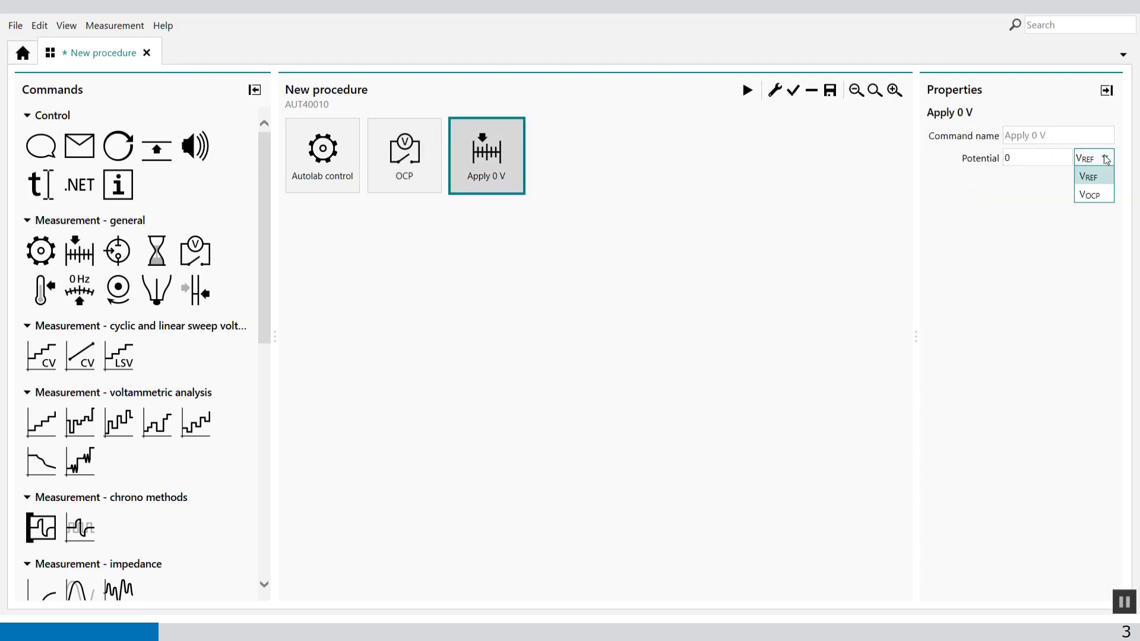
{"action": "left_click", "coordinate": [1093, 194]}
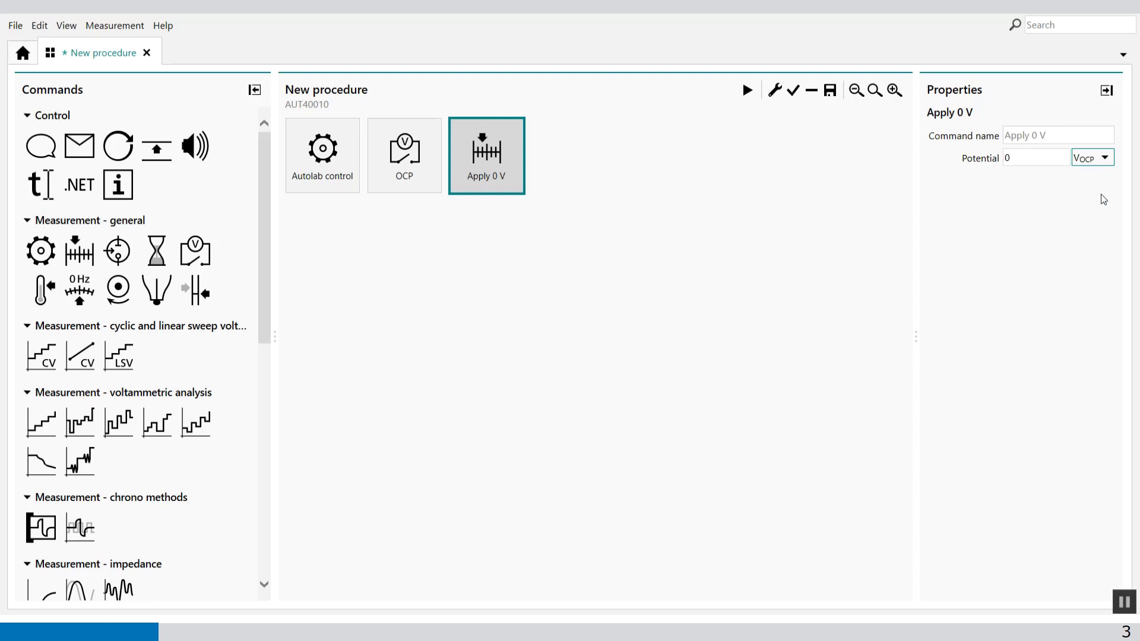
{"action": "left_click", "coordinate": [838, 227]}
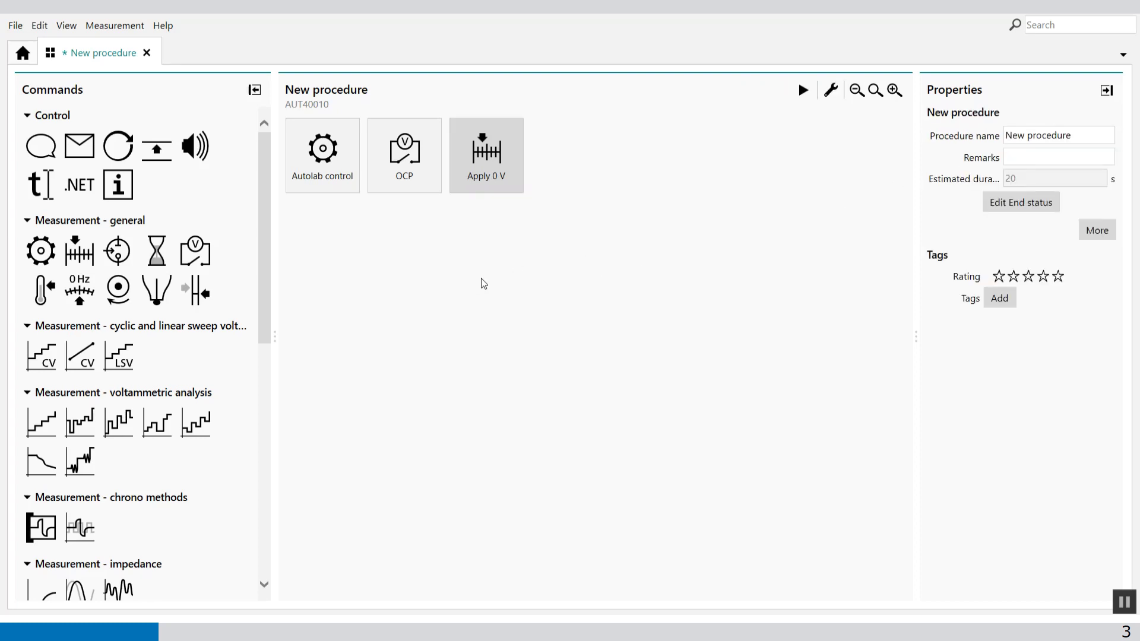
Append a Cell command switched on, followed by a Wait command with a duration of 3 s
{"action": "double_click", "coordinate": [119, 252]}
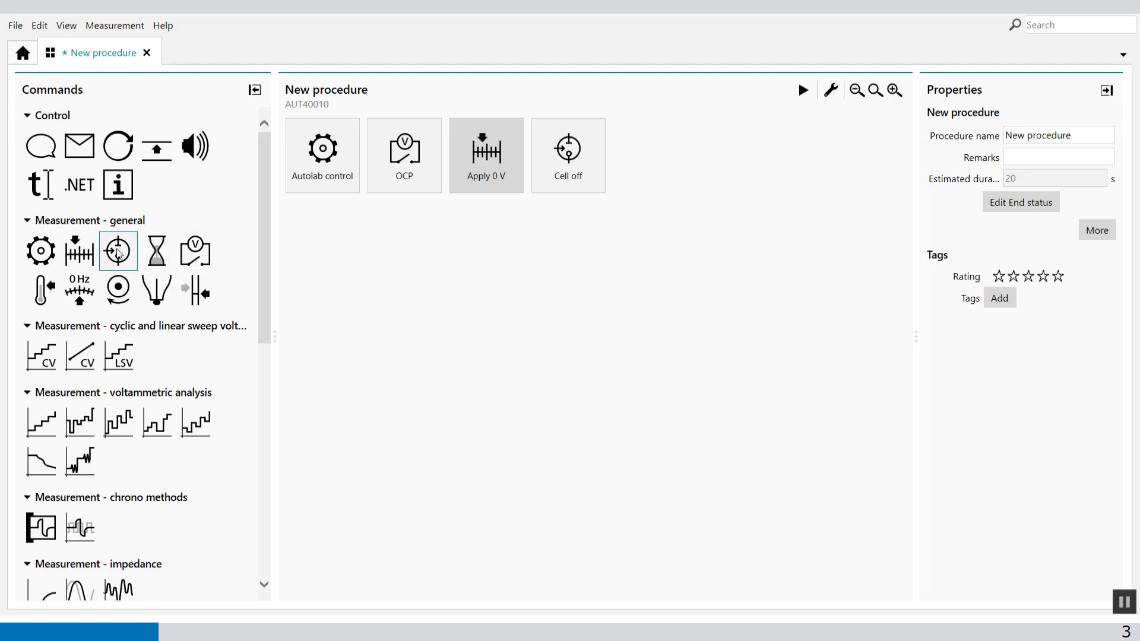
{"action": "left_click", "coordinate": [599, 182]}
{"action": "left_click", "coordinate": [1031, 156]}
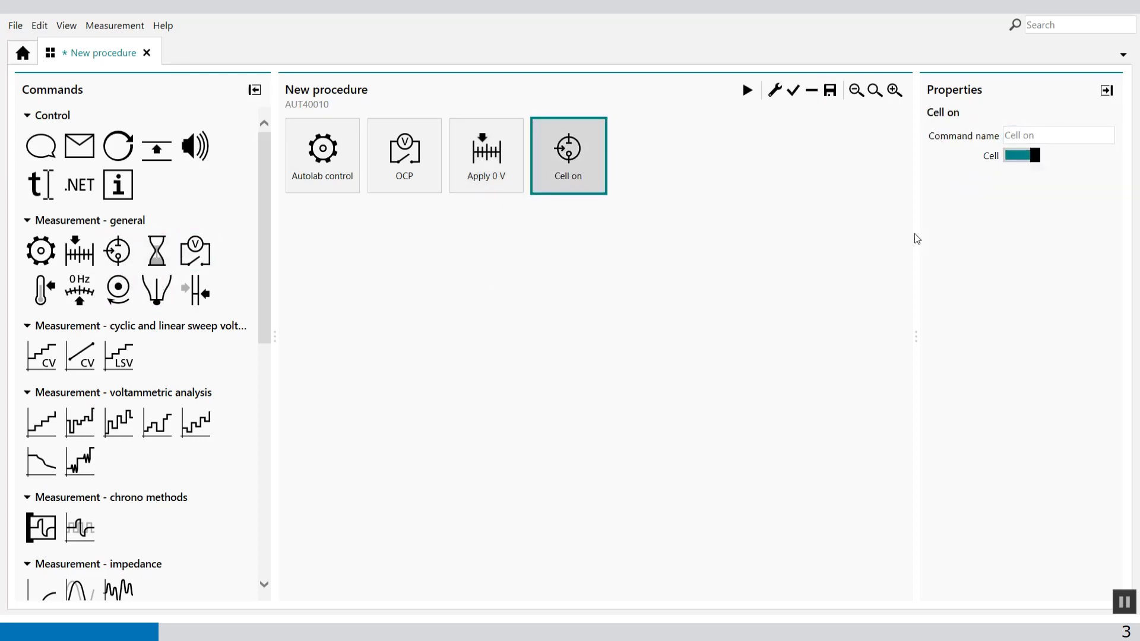
{"action": "left_click", "coordinate": [576, 319]}
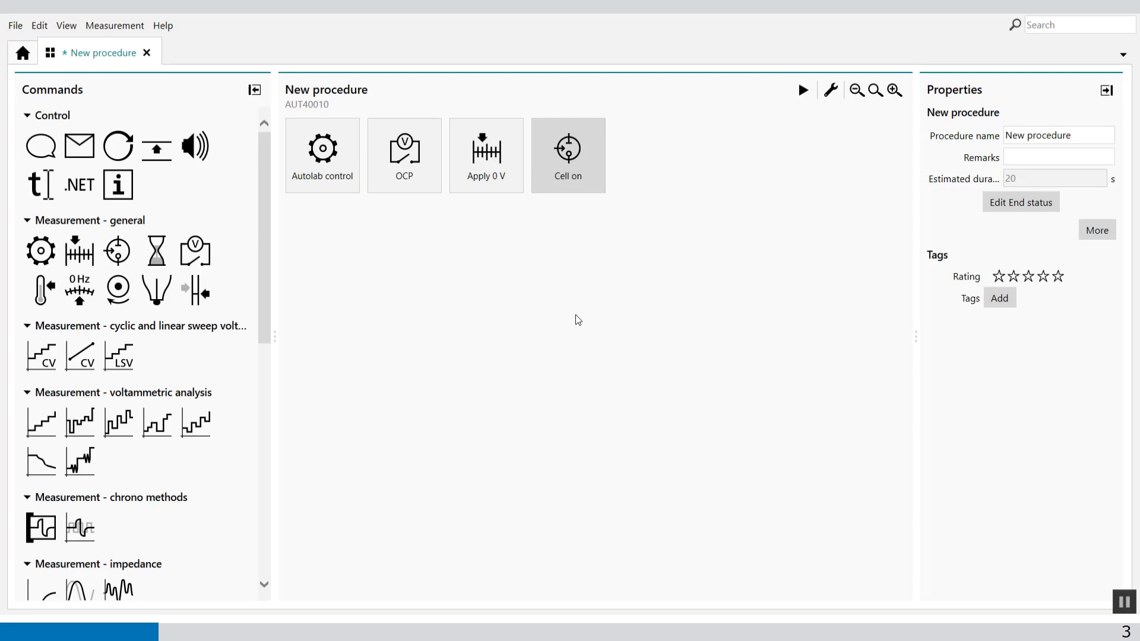
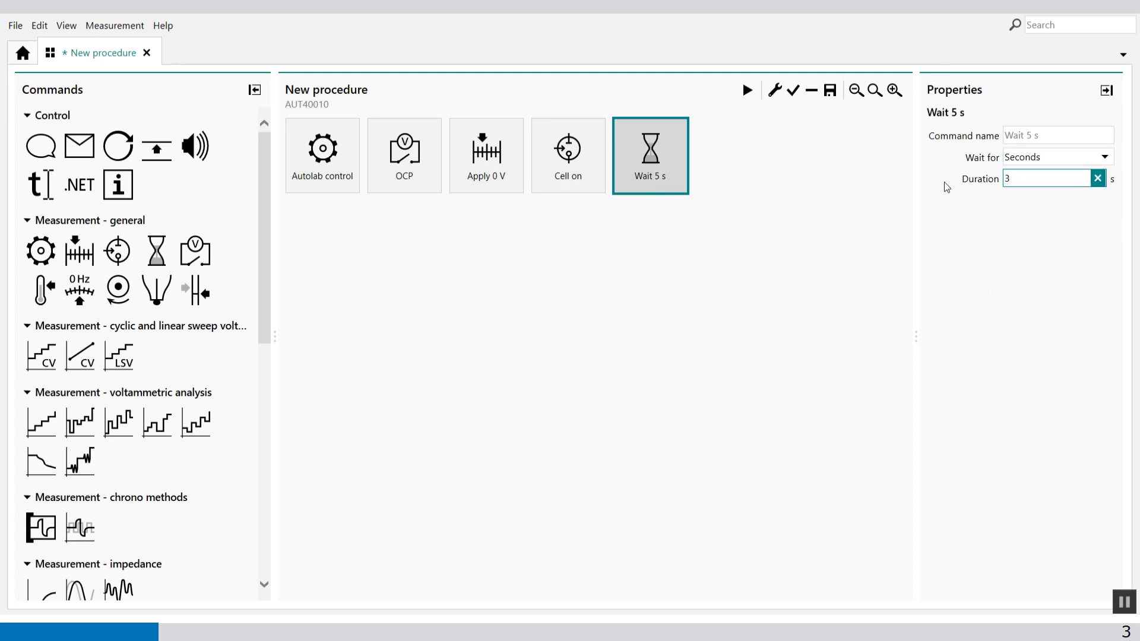
{"action": "type", "text": "3"}
{"action": "left_click", "coordinate": [649, 341]}
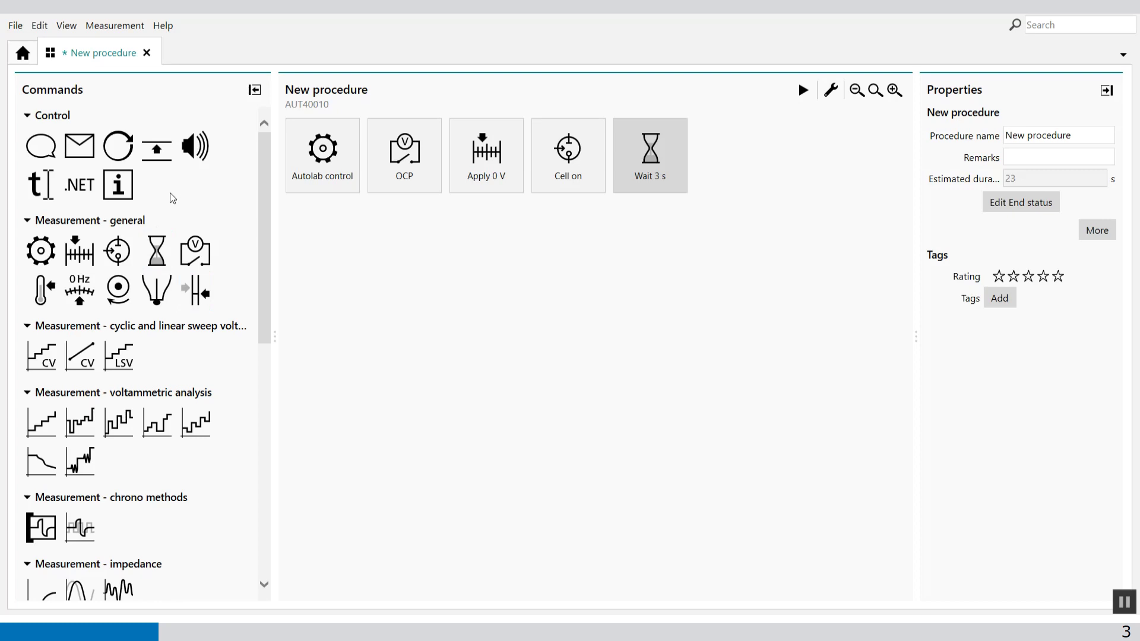
Append a Repeat command to the procedure and set it to repeat for multiple values
{"action": "double_click", "coordinate": [118, 146]}
{"action": "left_click", "coordinate": [729, 189]}
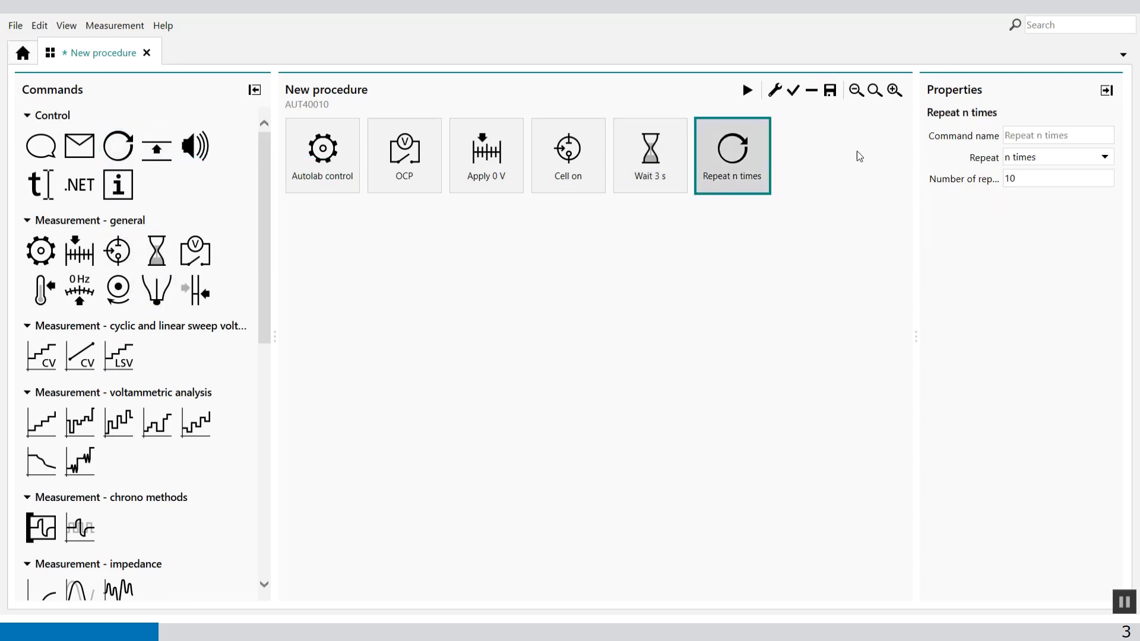
{"action": "left_click", "coordinate": [1100, 158]}
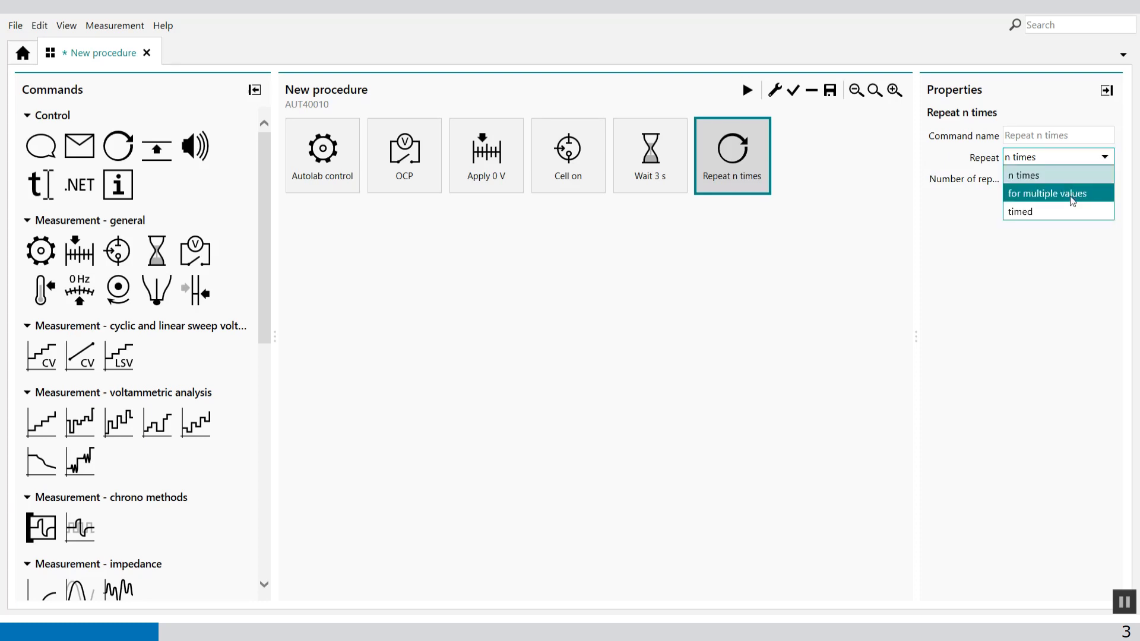
{"action": "left_click", "coordinate": [1073, 193]}
{"action": "left_click", "coordinate": [747, 178]}
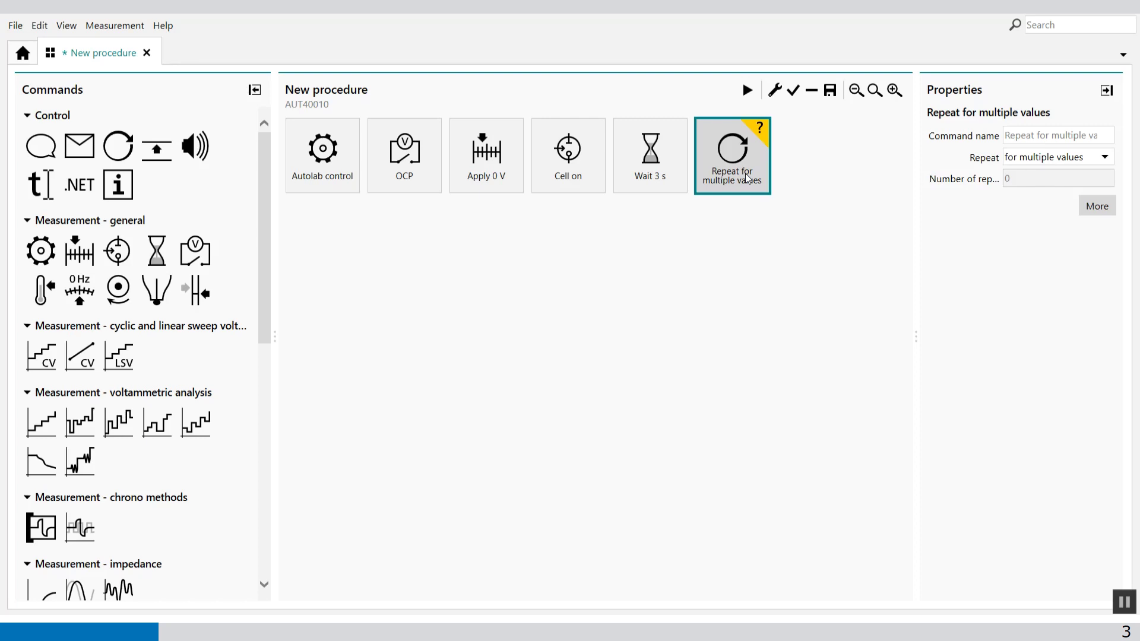
Add a linear range of 7 values from 0 to -1 as the Repeat command's Parameter 1
{"action": "left_click", "coordinate": [1091, 206]}
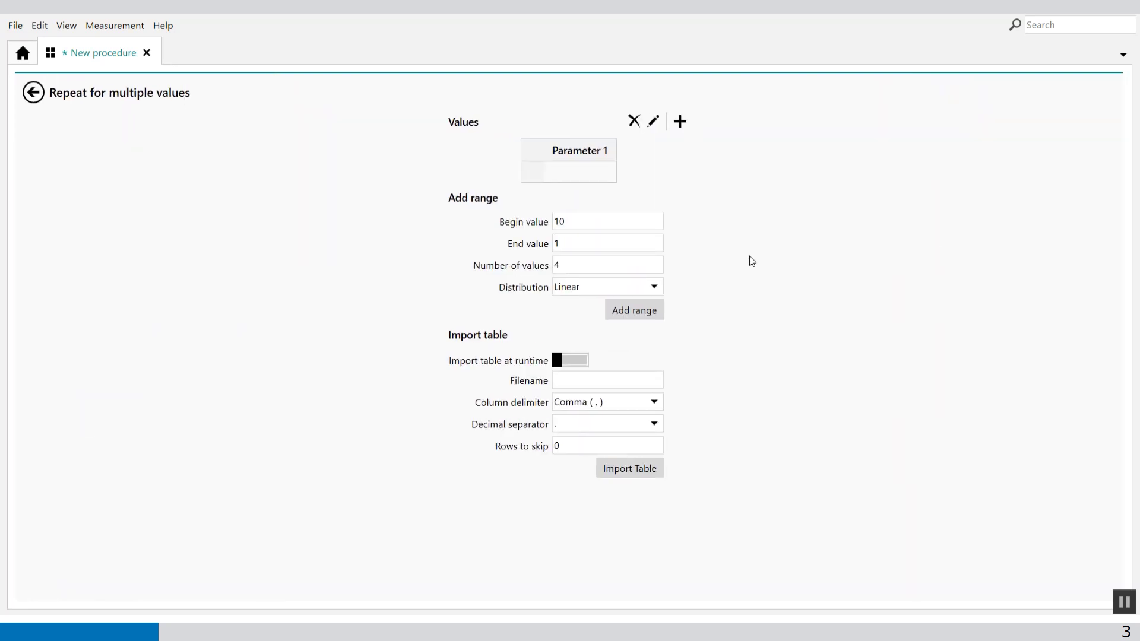
{"action": "double_click", "coordinate": [575, 219]}
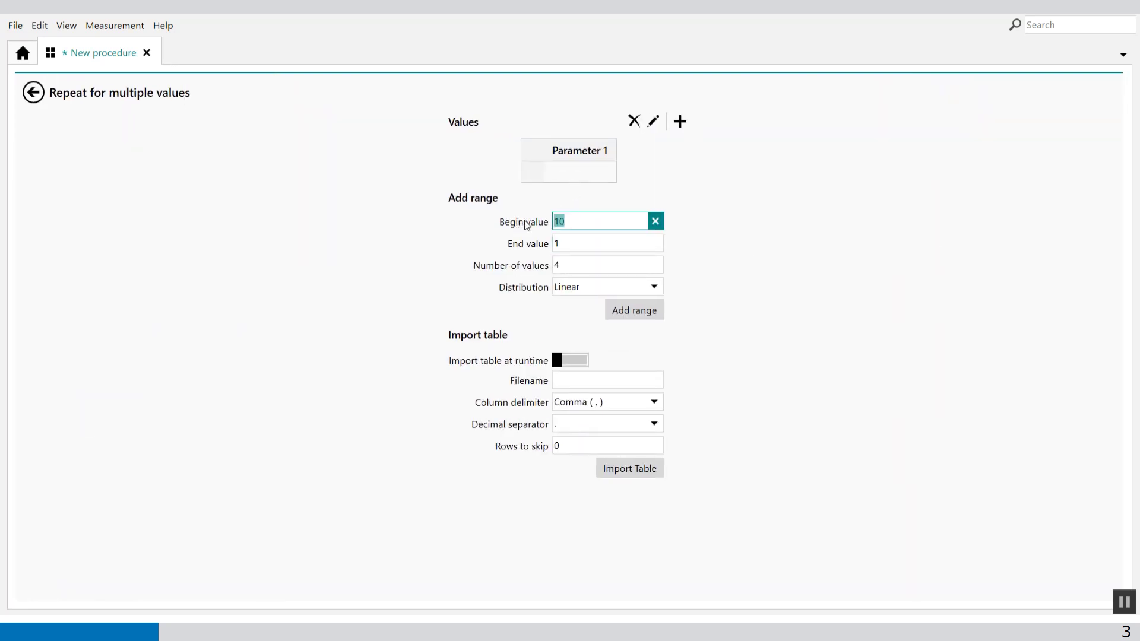
{"action": "type", "text": "0"}
{"action": "left_click", "coordinate": [582, 245]}
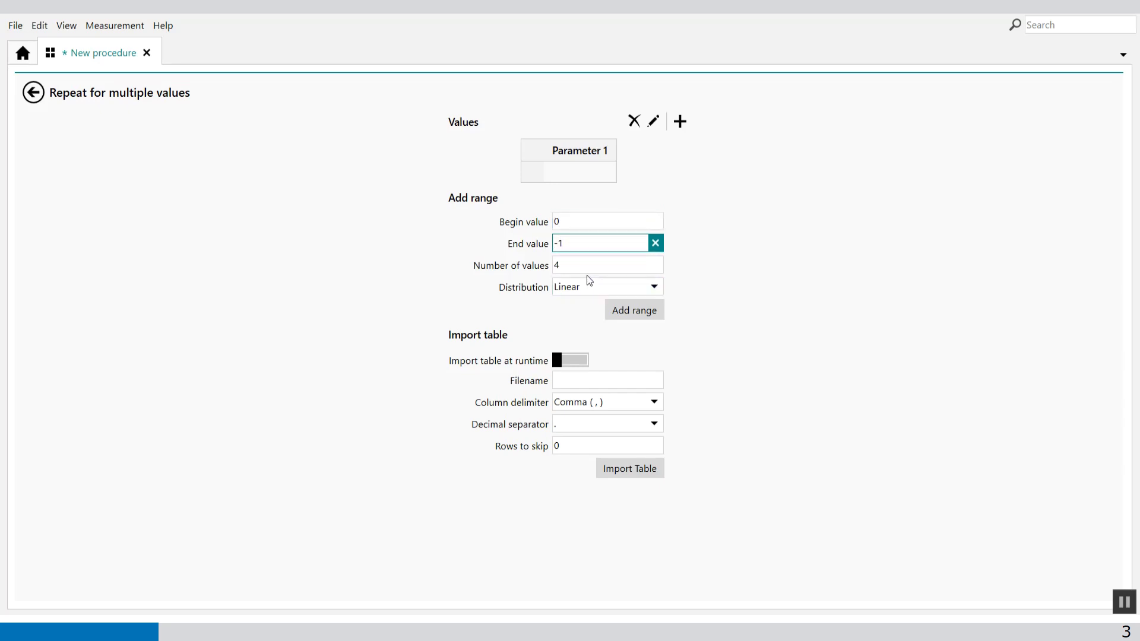
{"action": "key", "text": "Tab"}
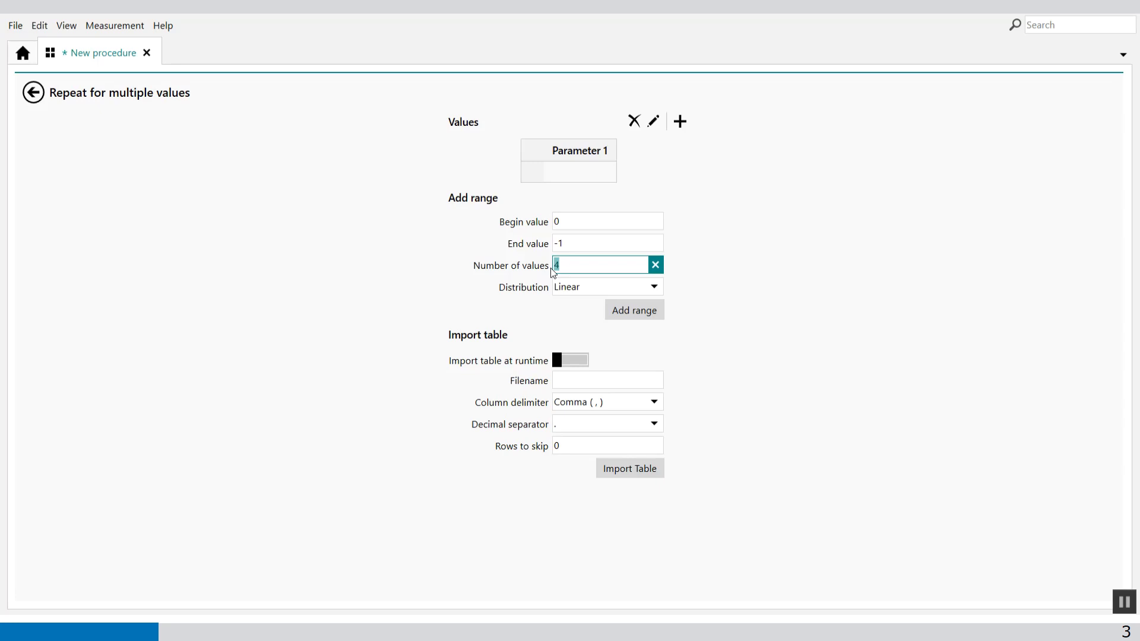
{"action": "left_click", "coordinate": [639, 315]}
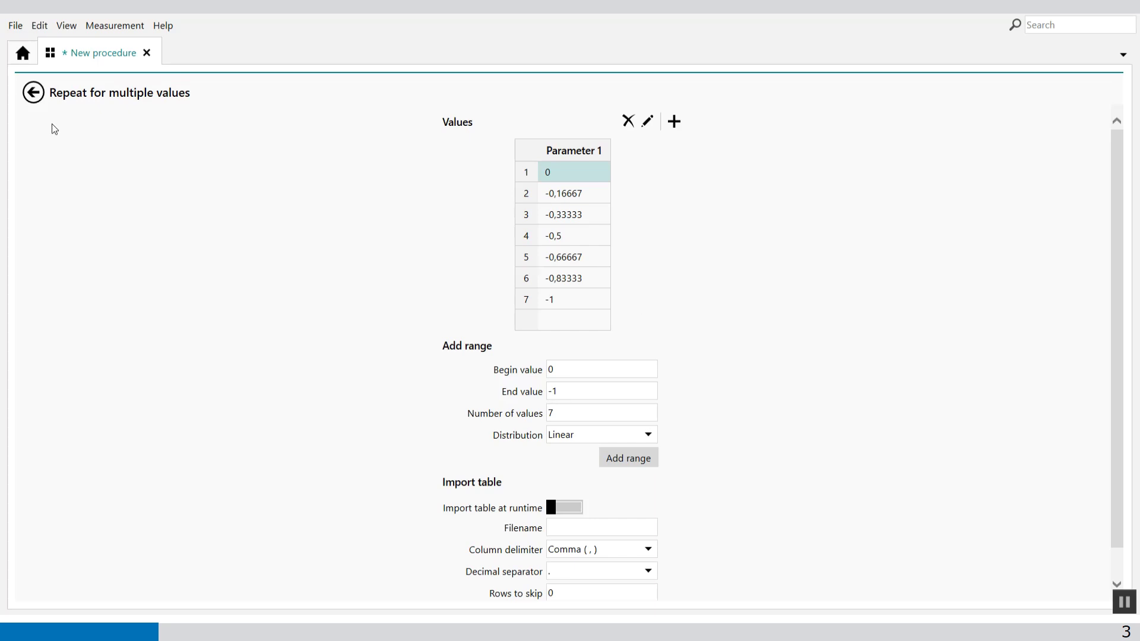
{"action": "left_click", "coordinate": [33, 93]}
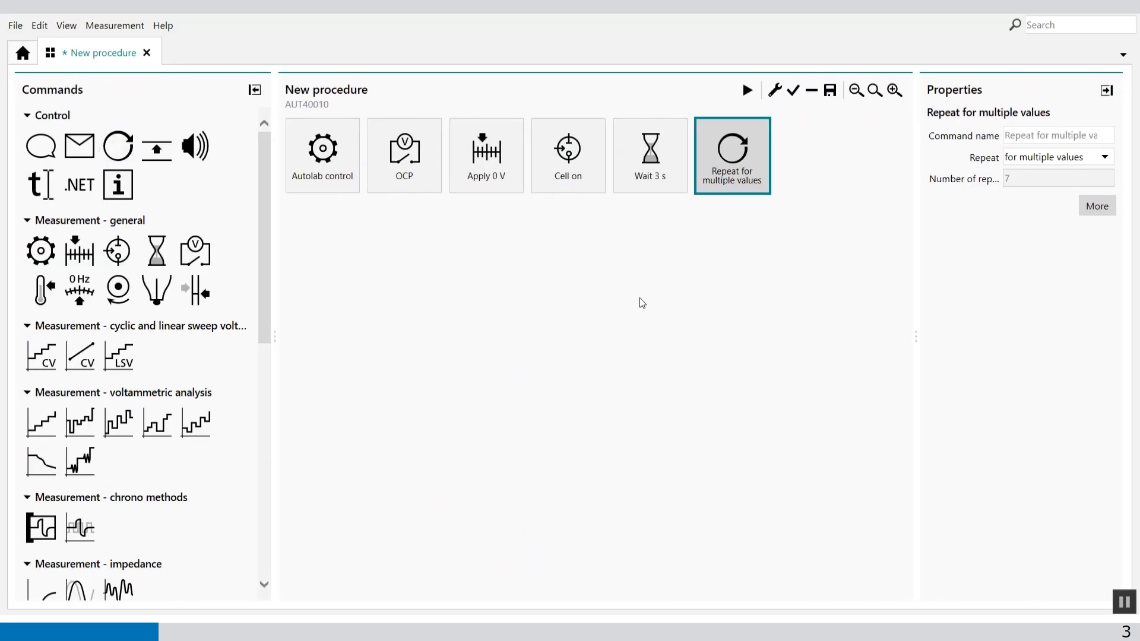
Place an Apply command inside the Repeat for multiple values loop
{"action": "double_click", "coordinate": [744, 179]}
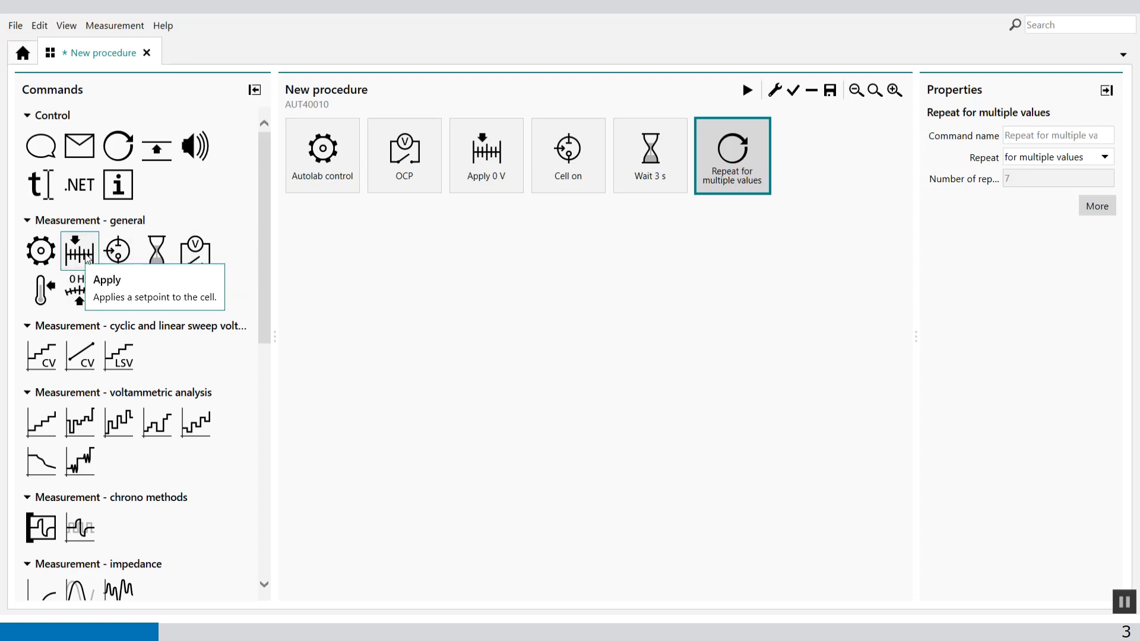
{"action": "left_click_drag", "start_coordinate": [158, 259], "coordinate": [753, 194]}
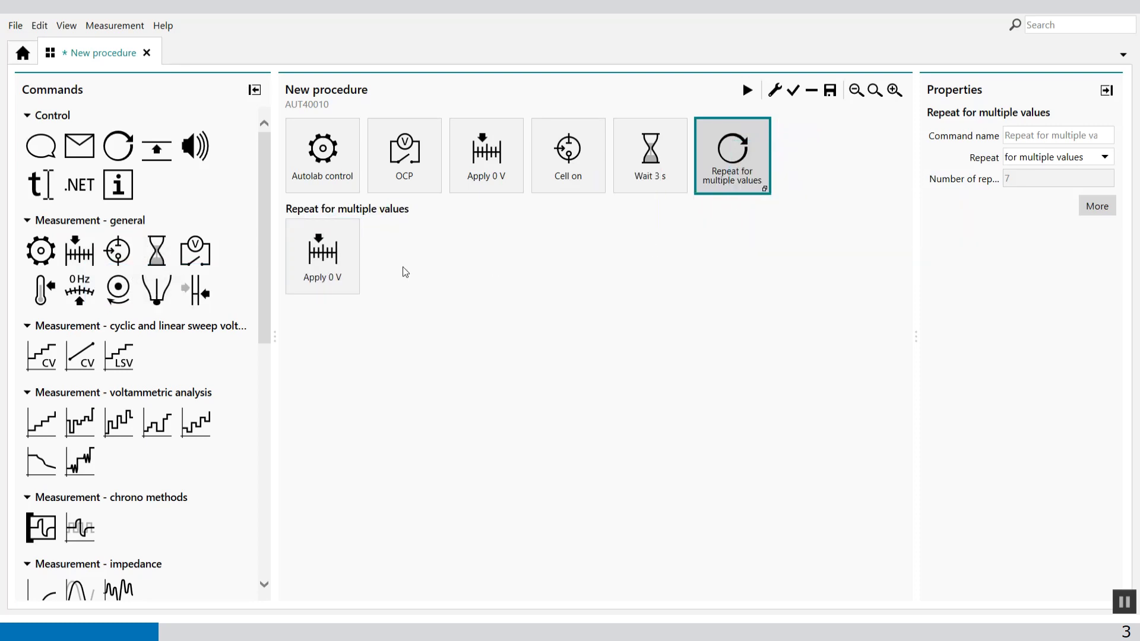
{"action": "left_click", "coordinate": [336, 269]}
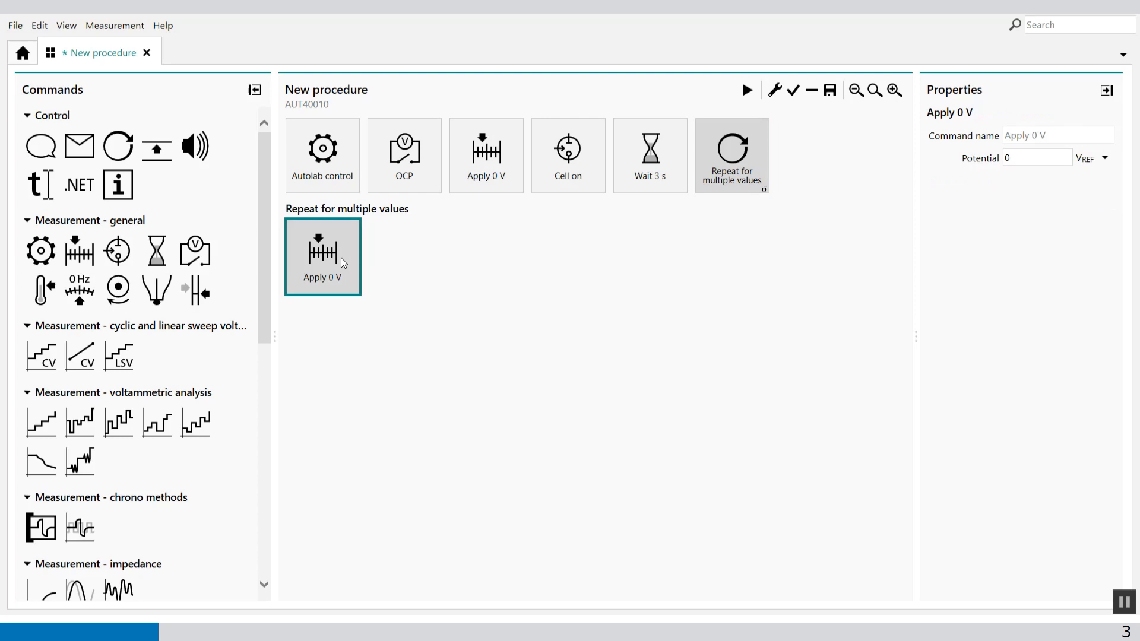
Link Parameter 1 of the Repeat for multiple values command to the Potential input of the Apply command inside the loop
{"action": "left_click", "coordinate": [701, 188]}
{"action": "left_click", "coordinate": [345, 272], "text": "ctrl"}
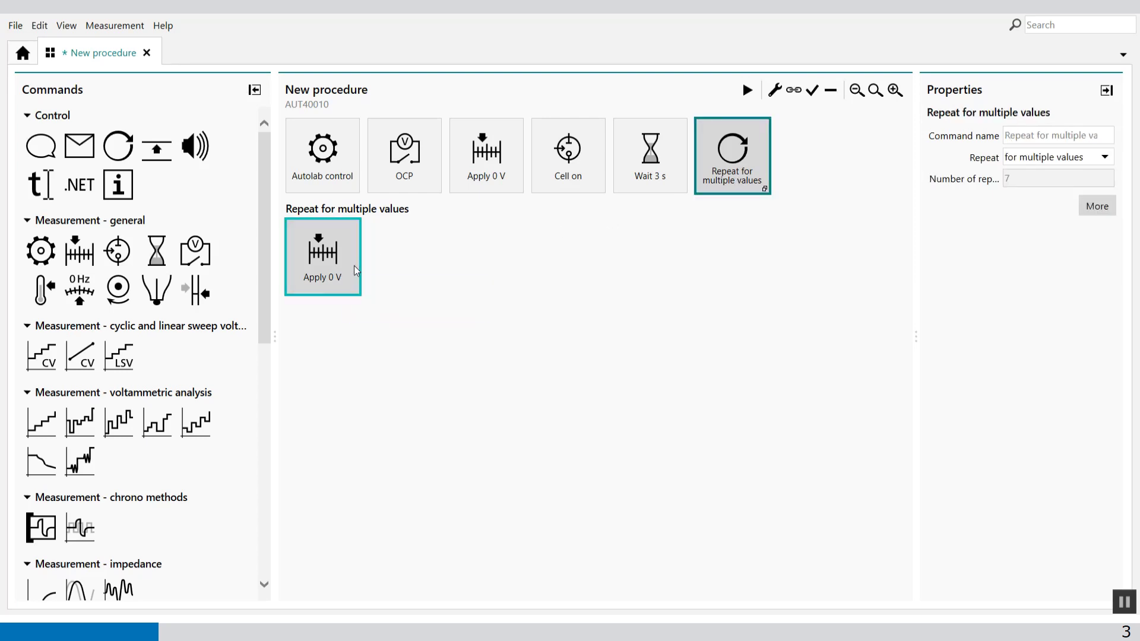
{"action": "left_click", "coordinate": [794, 91]}
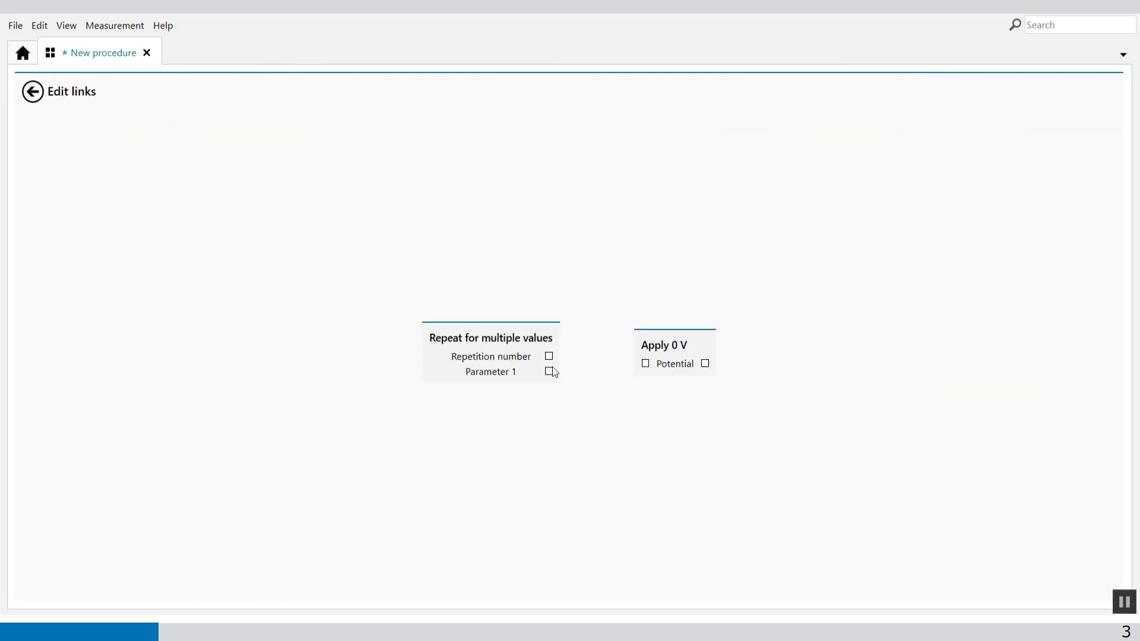
{"action": "left_click_drag", "start_coordinate": [549, 372], "coordinate": [644, 364]}
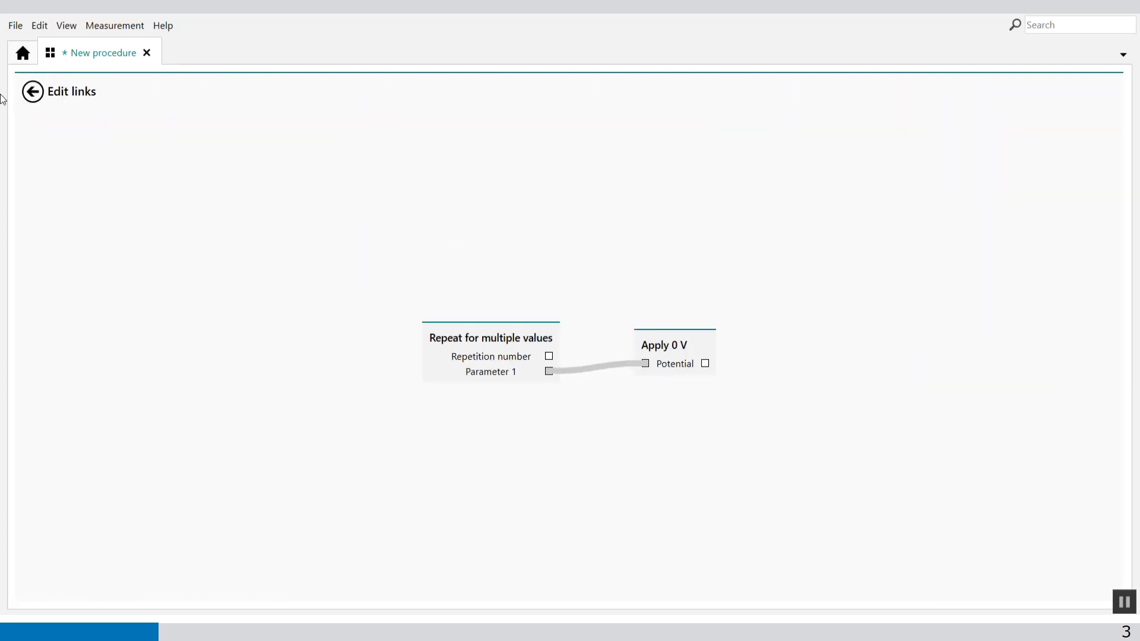
{"action": "left_click", "coordinate": [33, 91]}
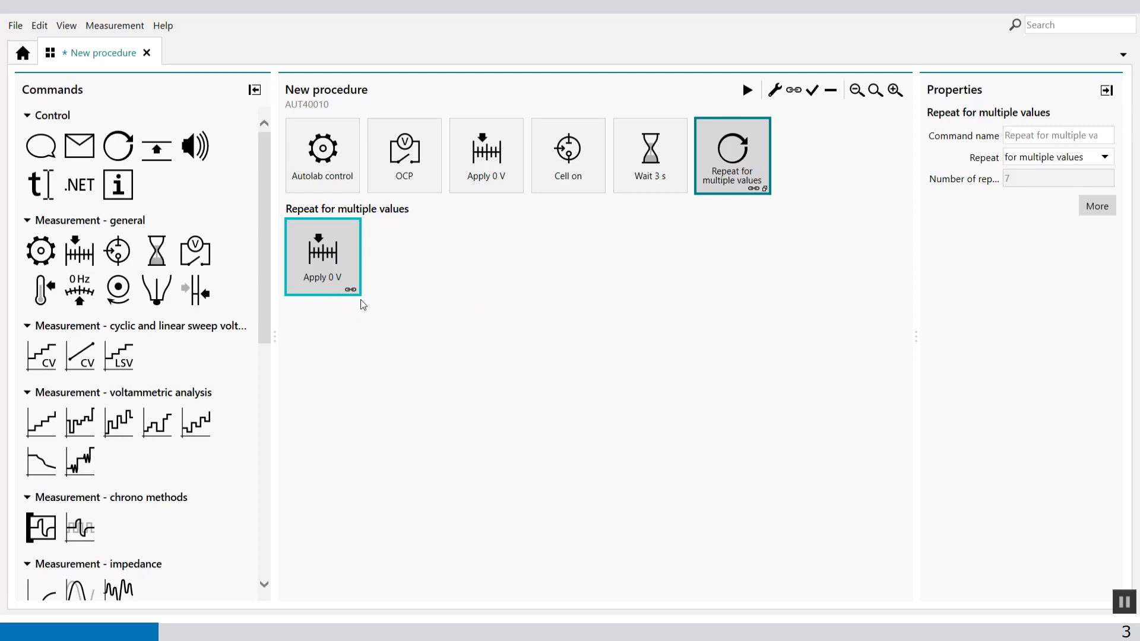
Set the potential reference of the Apply command inside the loop to VOCP
{"action": "left_click", "coordinate": [352, 275]}
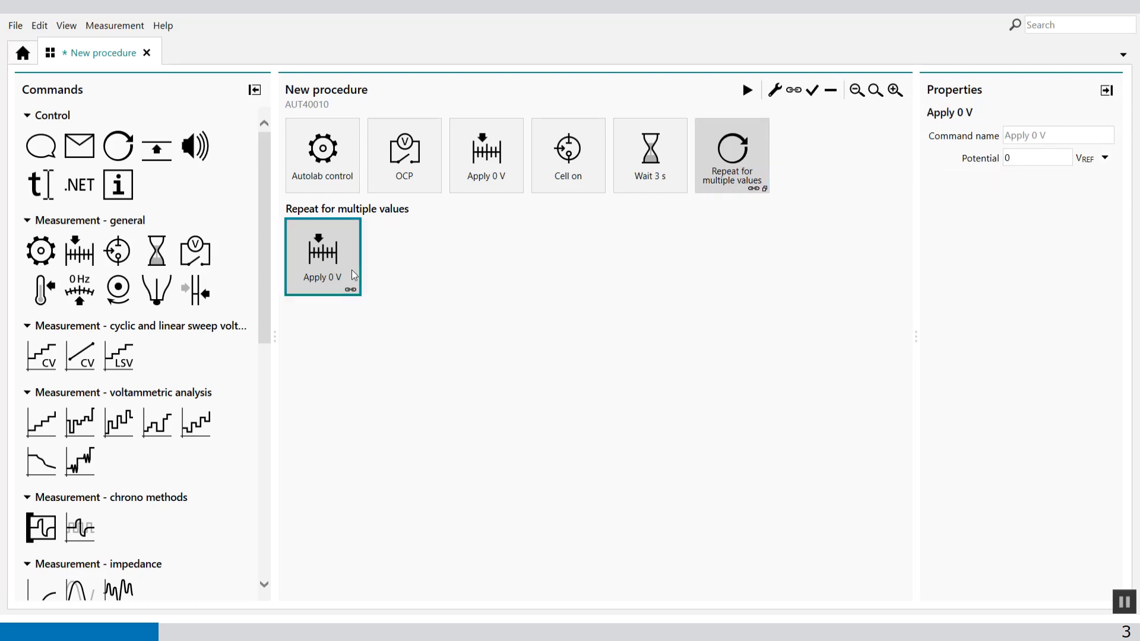
{"action": "left_click", "coordinate": [1106, 159]}
{"action": "left_click", "coordinate": [1090, 192]}
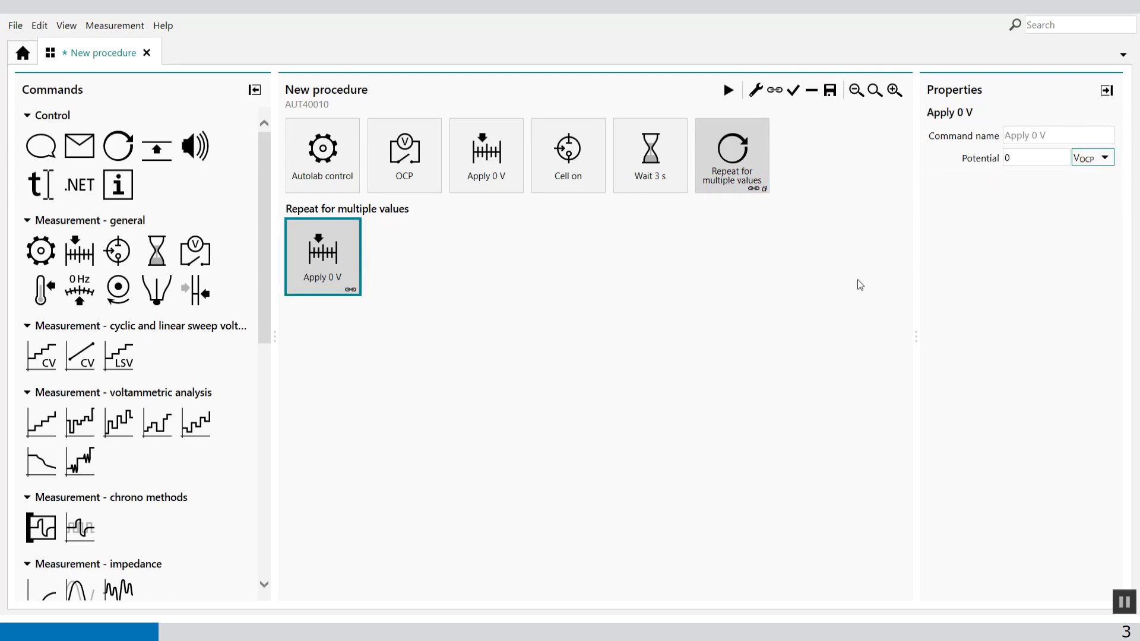
{"action": "left_click", "coordinate": [744, 340]}
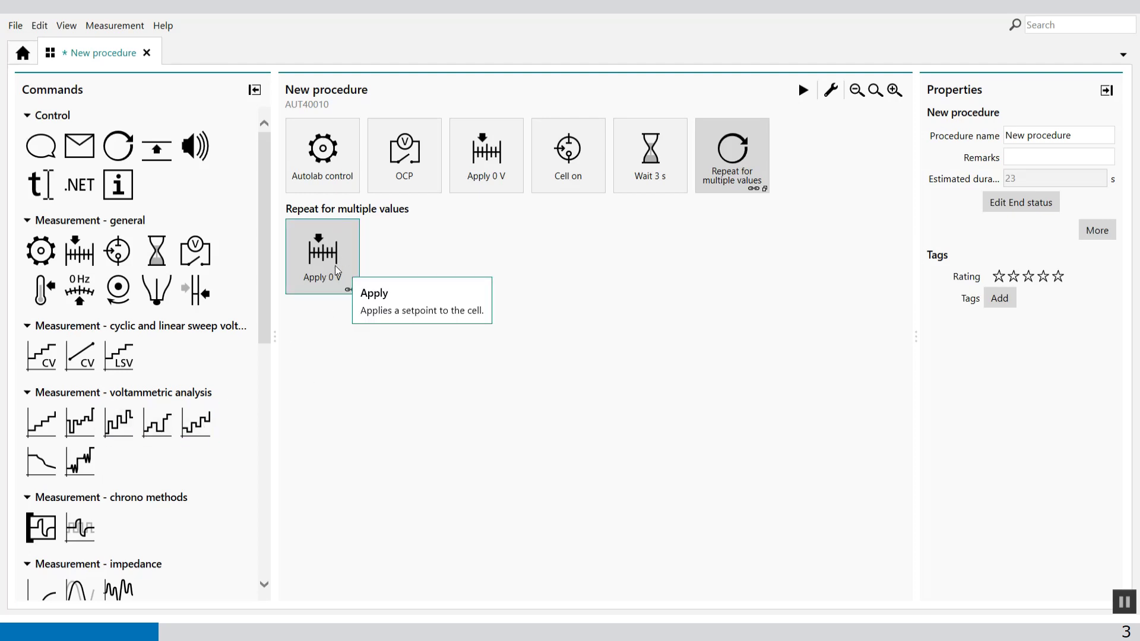
Add a Record signals command after Apply in the loop and enable sampling of WE(1).Potential and WE(1).Power
{"action": "left_click_drag", "start_coordinate": [47, 520], "coordinate": [789, 195]}
{"action": "left_click", "coordinate": [422, 257]}
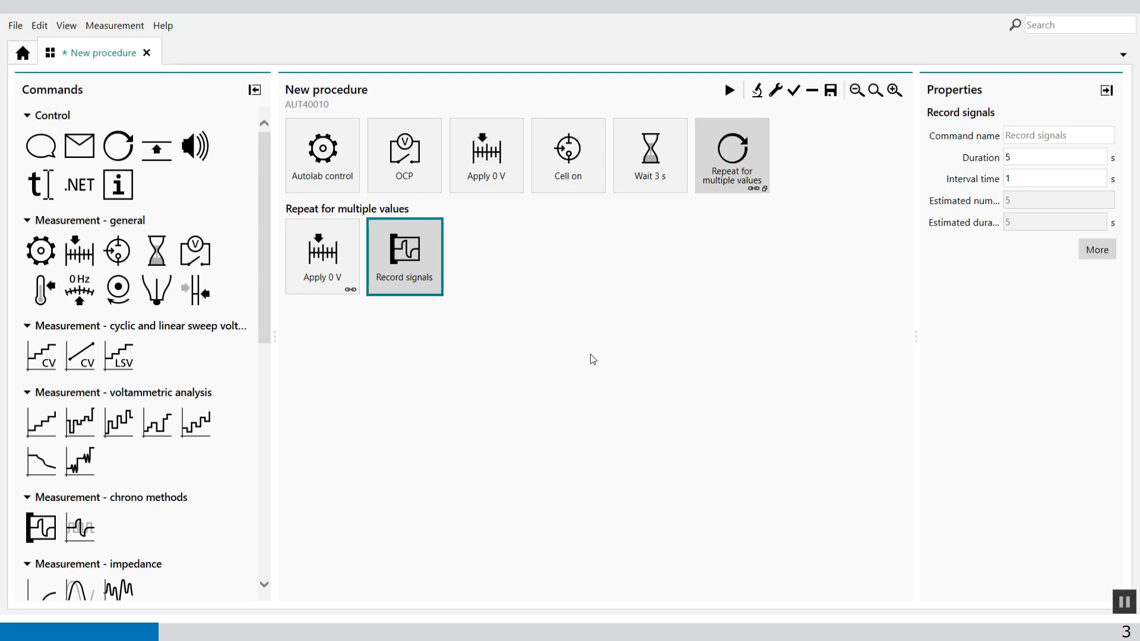
{"action": "left_click", "coordinate": [1093, 250]}
{"action": "left_click", "coordinate": [48, 148]}
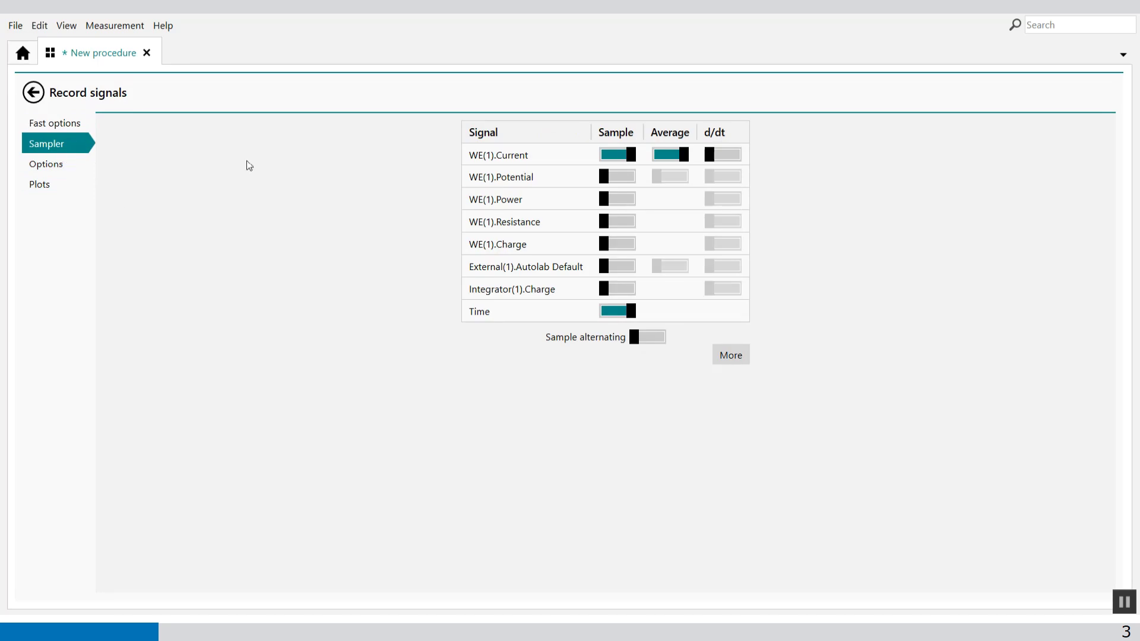
{"action": "left_click", "coordinate": [622, 180]}
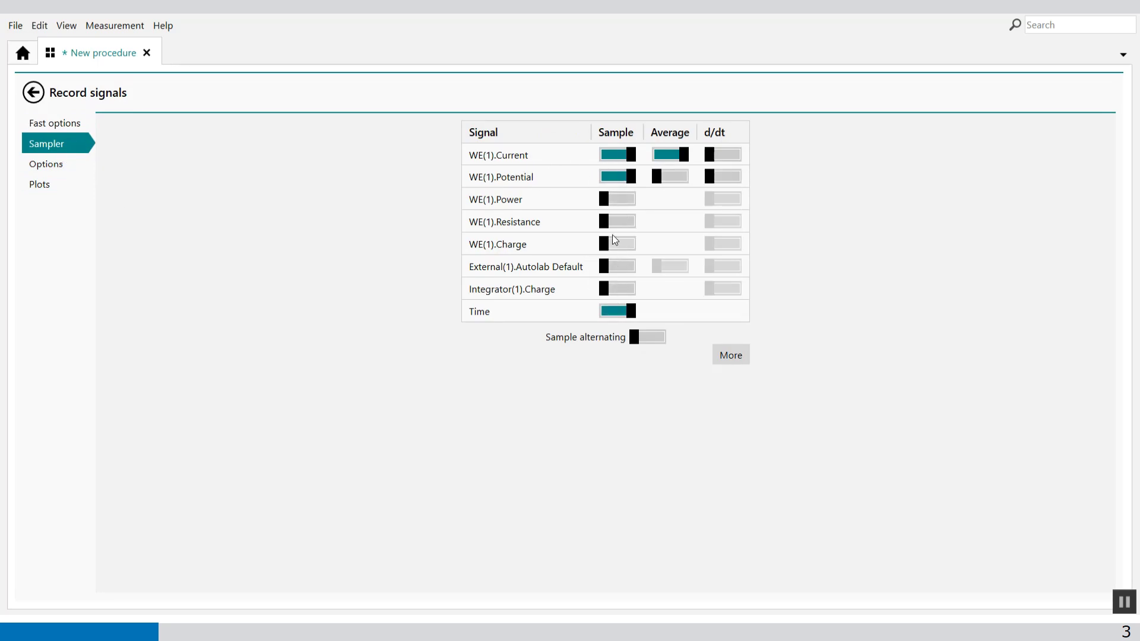
{"action": "left_click", "coordinate": [626, 201]}
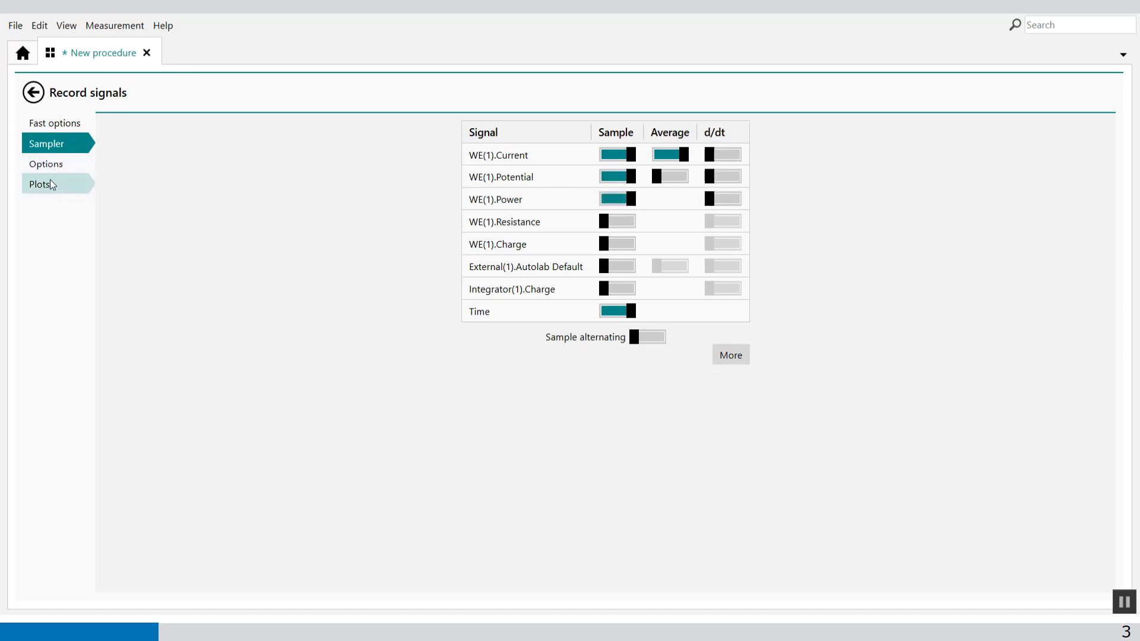
{"action": "left_click", "coordinate": [33, 92]}
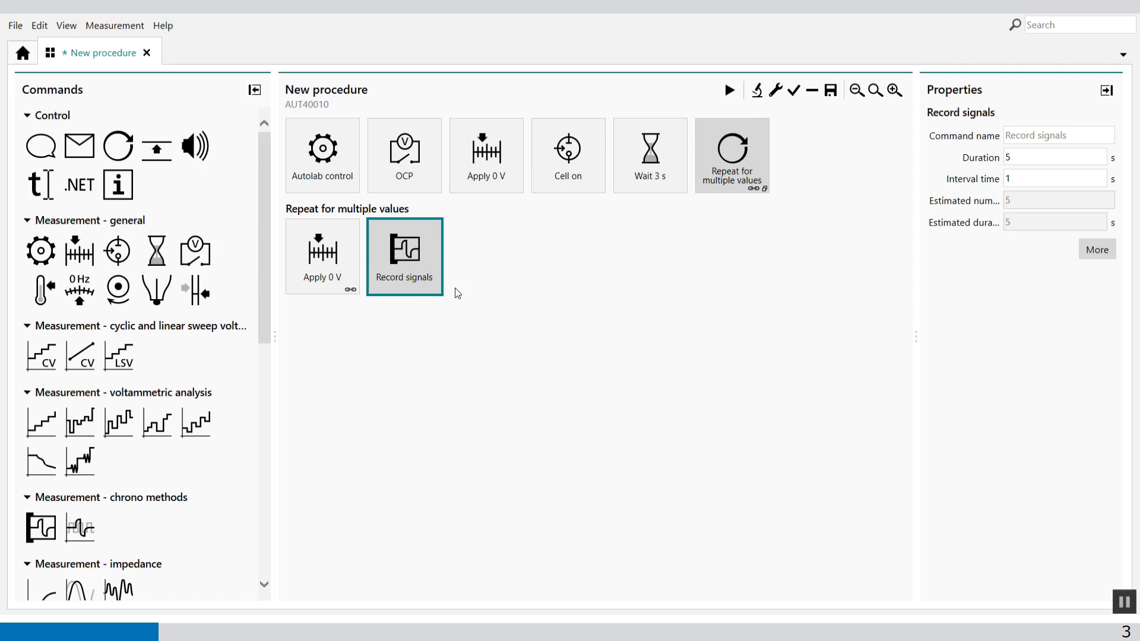
In the Record signals plots, assign plot number 1 to i vs t and enable E vs t as plot number 2
{"action": "left_click", "coordinate": [1097, 250]}
{"action": "left_click", "coordinate": [42, 185]}
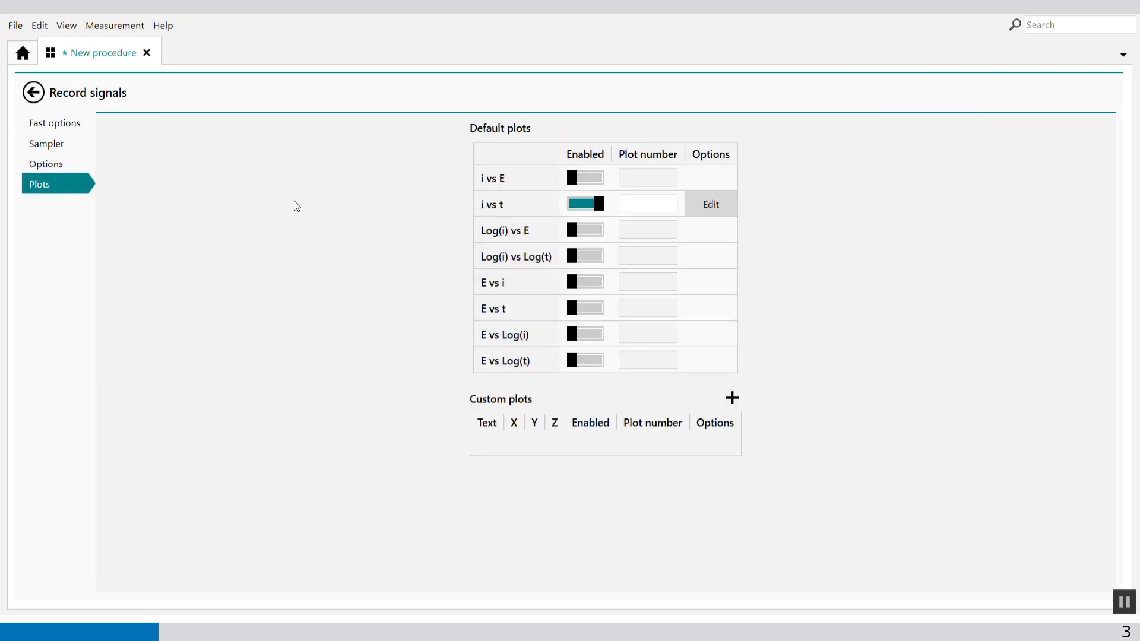
{"action": "left_click", "coordinate": [629, 203]}
{"action": "type", "text": "1"}
{"action": "left_click", "coordinate": [601, 309]}
{"action": "left_click", "coordinate": [629, 308]}
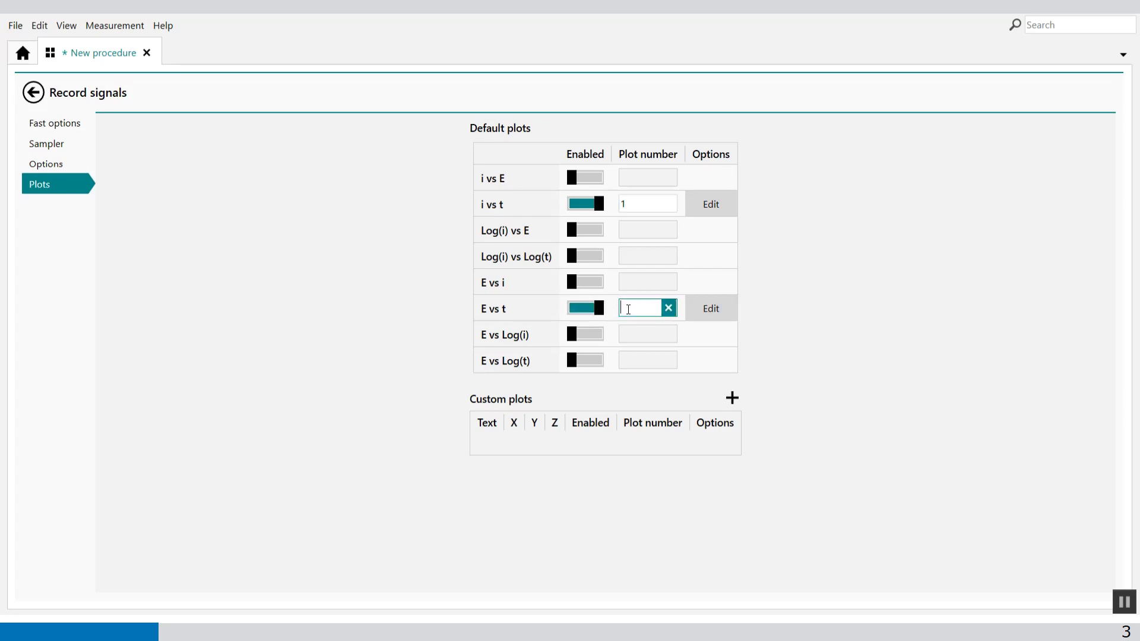
Set the point colour of the i vs t plot to red and check the display options of the E vs t plot
{"action": "left_click", "coordinate": [713, 207]}
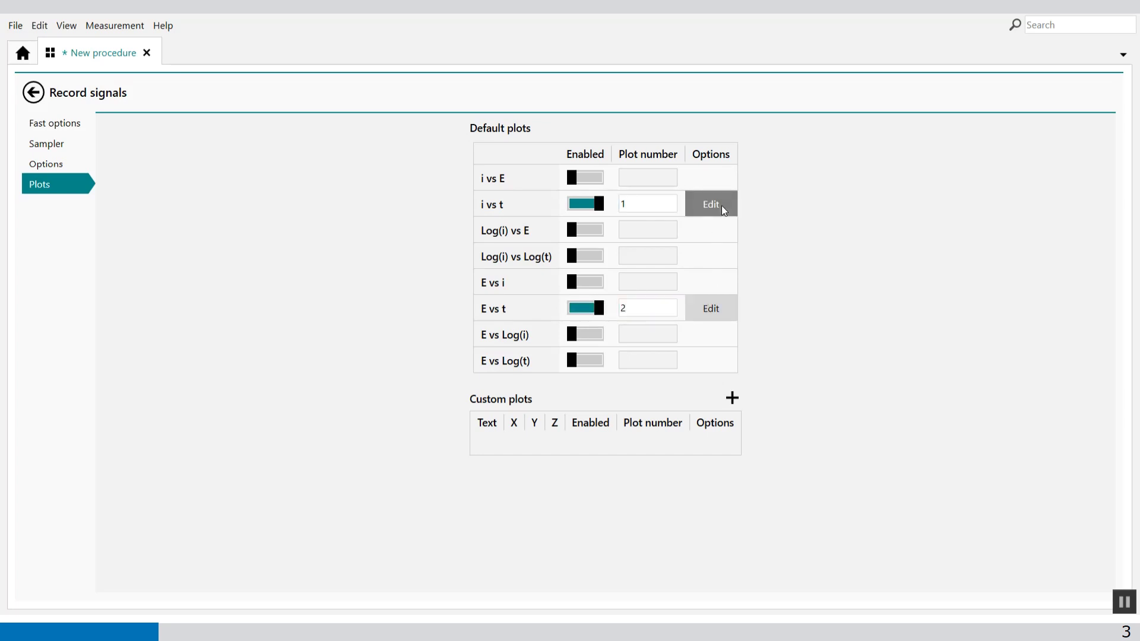
{"action": "left_click", "coordinate": [35, 92]}
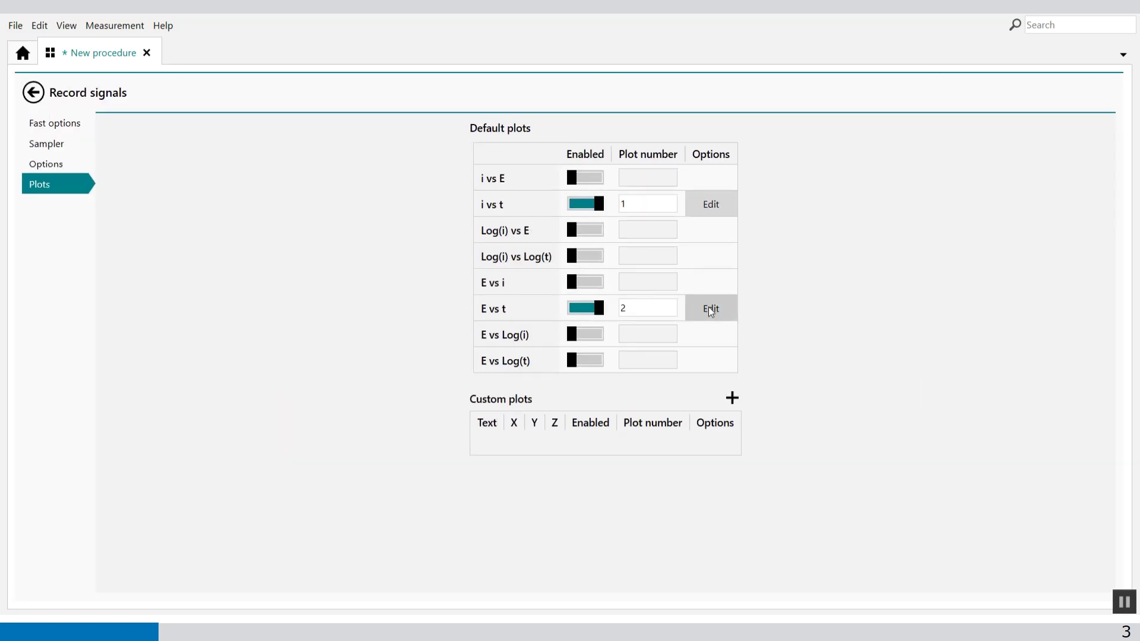
{"action": "left_click", "coordinate": [707, 210]}
{"action": "left_click", "coordinate": [642, 143]}
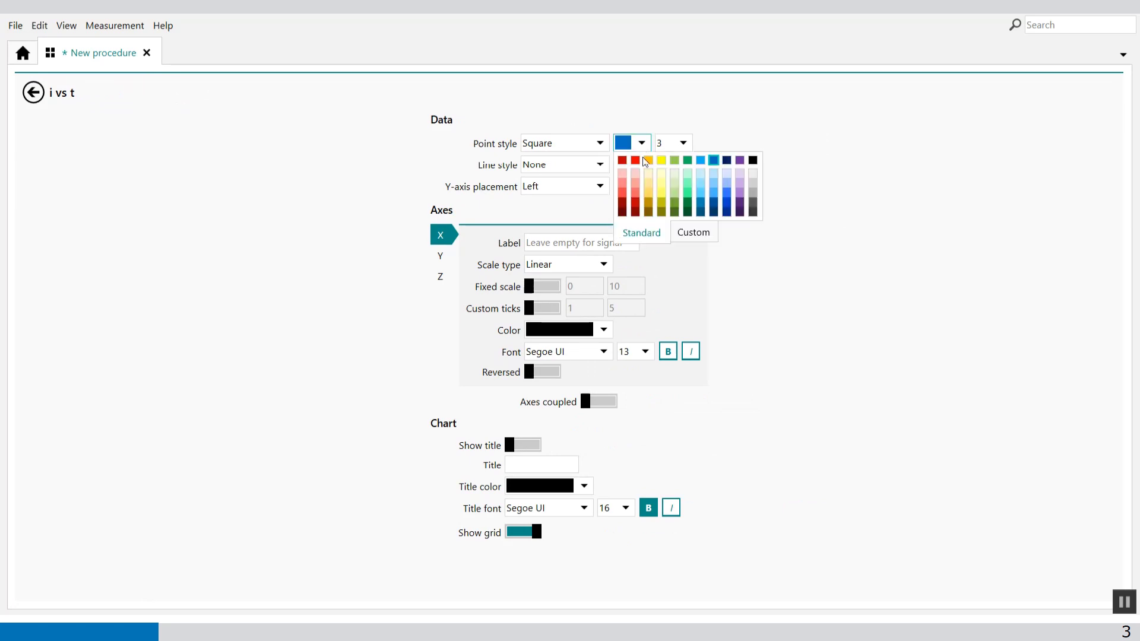
{"action": "left_click", "coordinate": [635, 160]}
{"action": "left_click", "coordinate": [33, 92]}
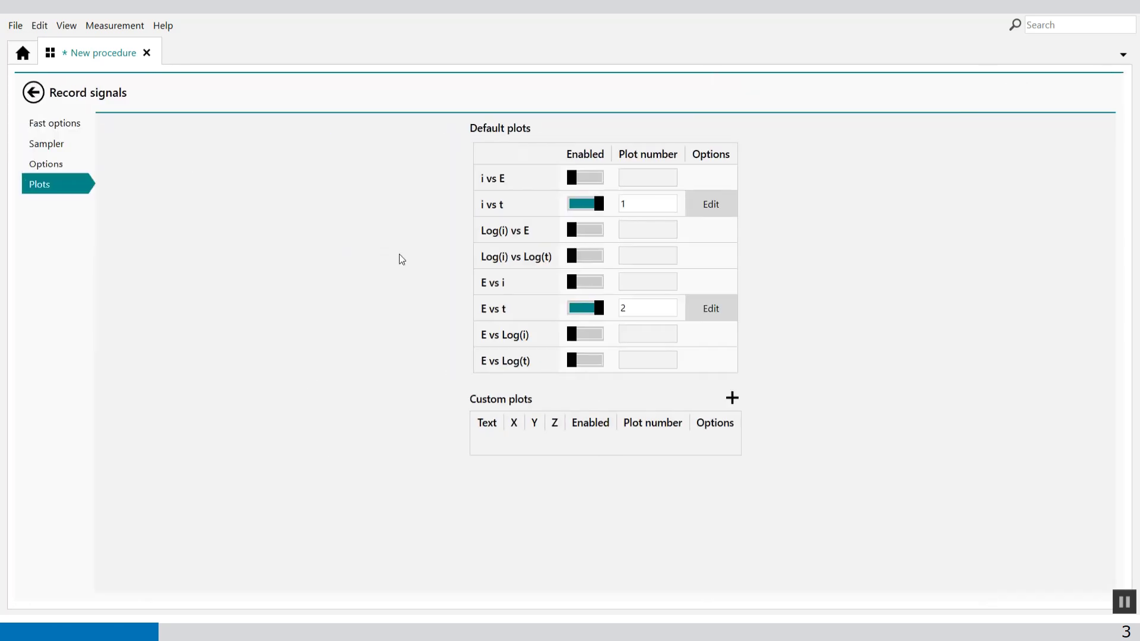
{"action": "left_click", "coordinate": [704, 309]}
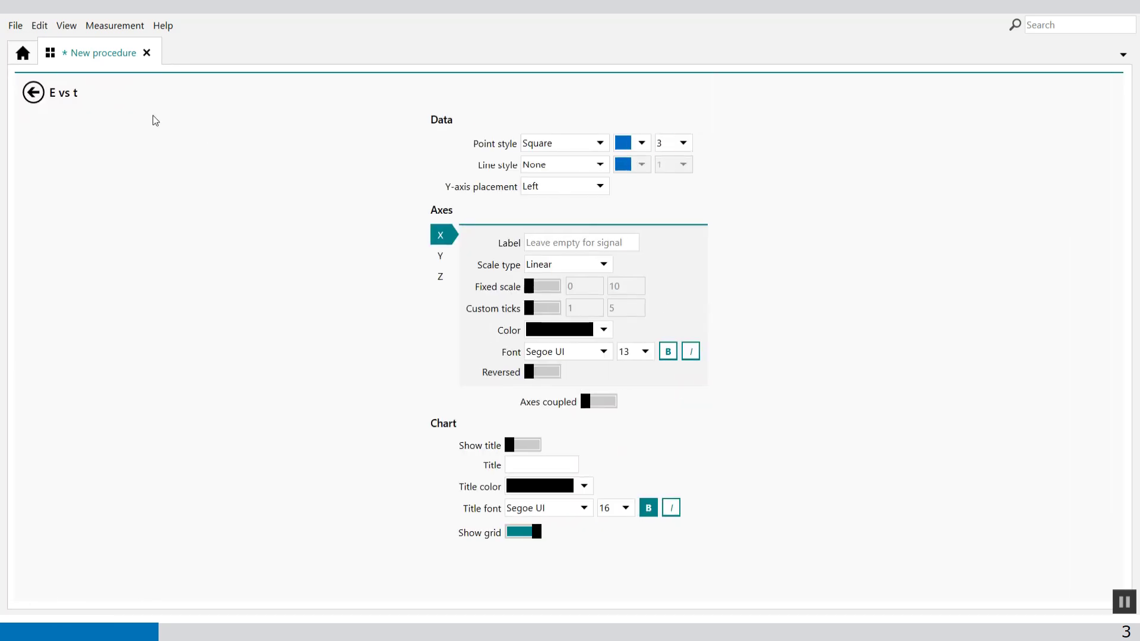
{"action": "left_click", "coordinate": [33, 93]}
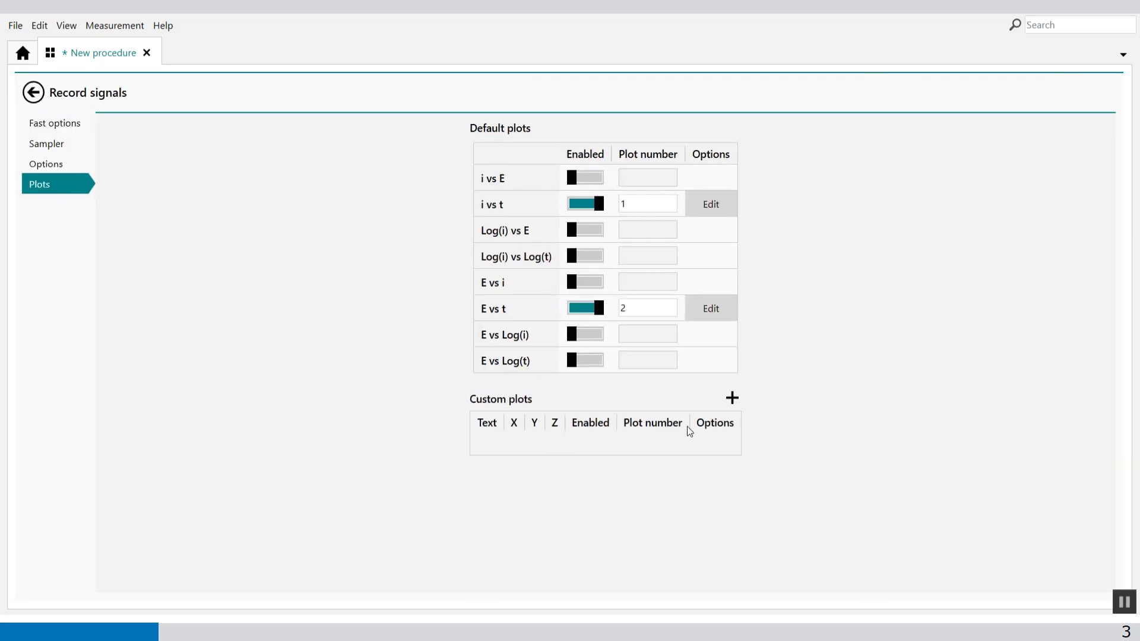
Add a custom plot named "P vs t" with Time on X, WE(1).Power on Y and plot number 3
{"action": "left_click", "coordinate": [732, 398]}
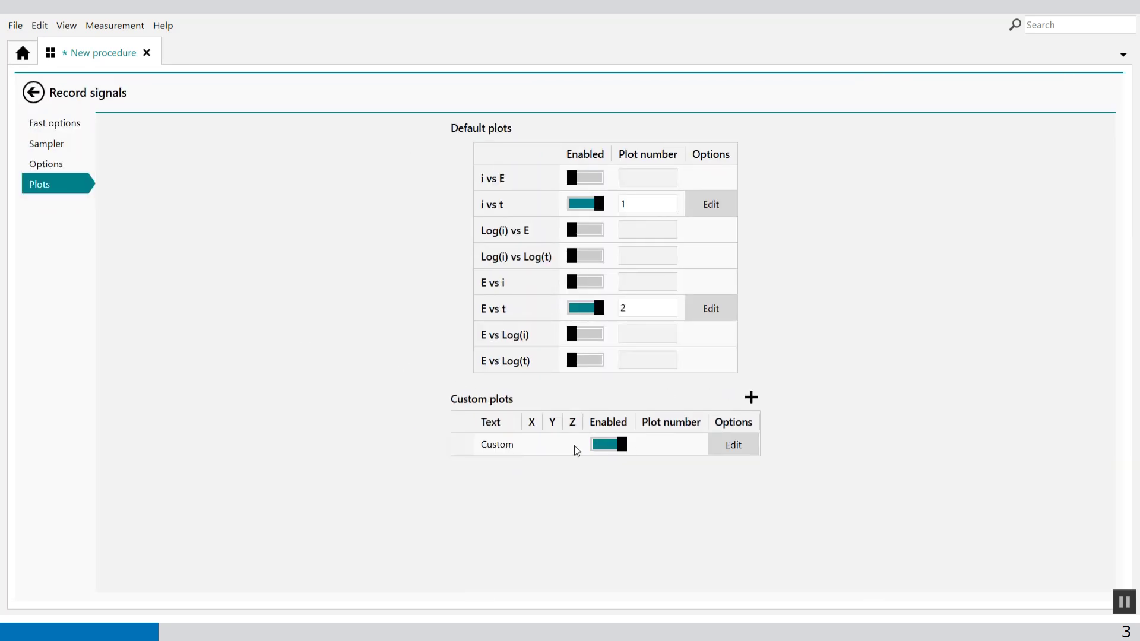
{"action": "left_click", "coordinate": [506, 453]}
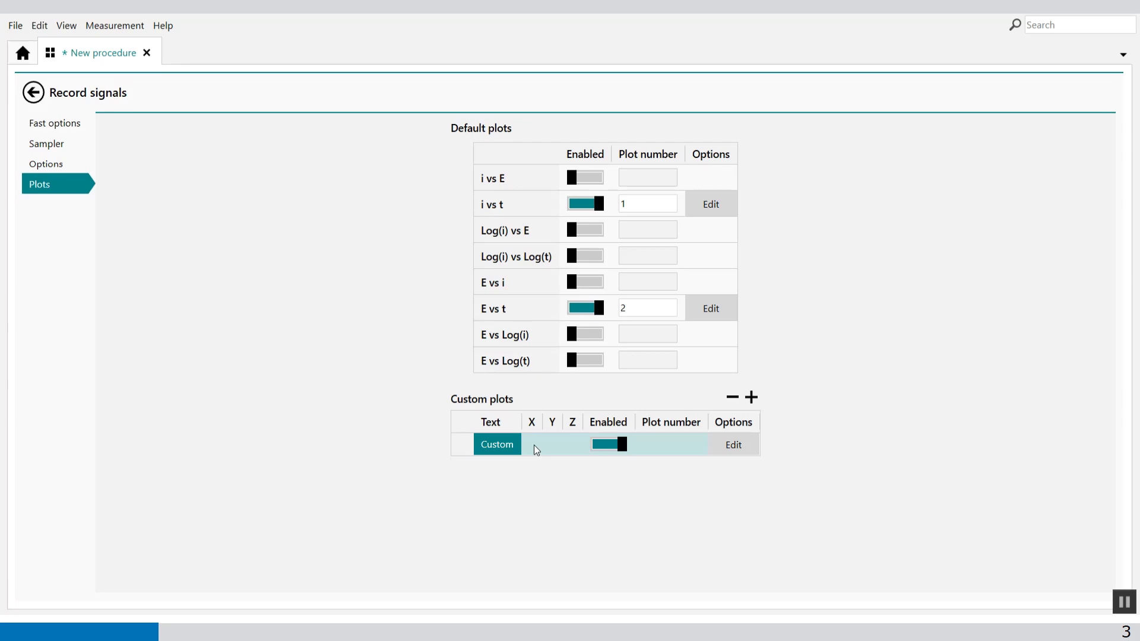
{"action": "type", "text": "P vs t"}
{"action": "left_click", "coordinate": [537, 449]}
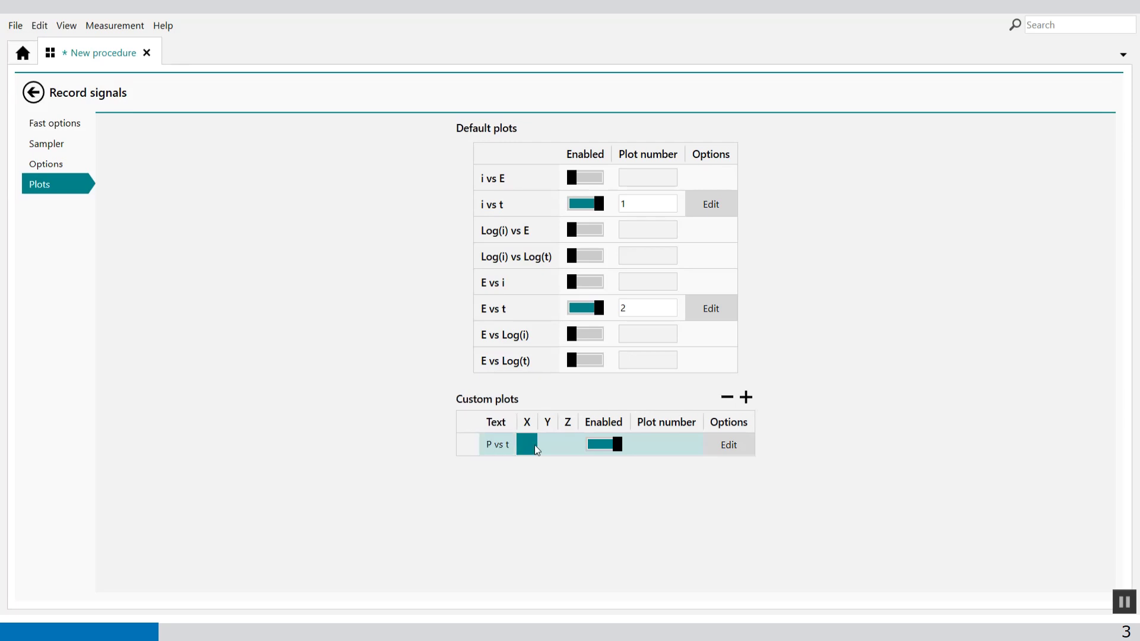
{"action": "left_click", "coordinate": [537, 449]}
{"action": "left_click", "coordinate": [522, 464]}
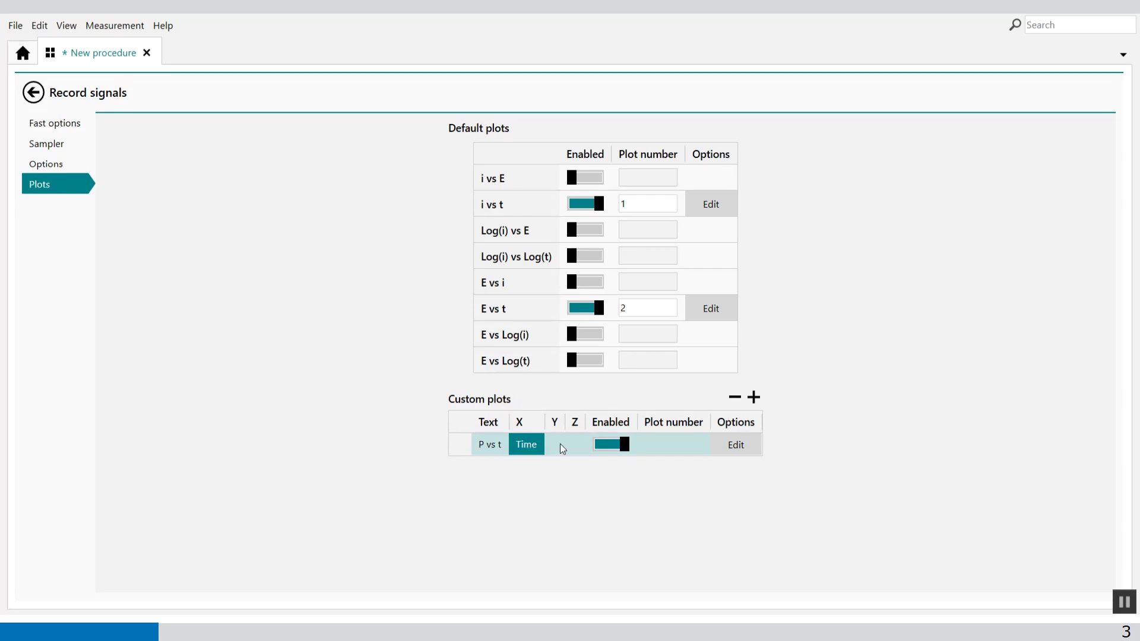
{"action": "left_click", "coordinate": [561, 449]}
{"action": "left_click", "coordinate": [561, 450]}
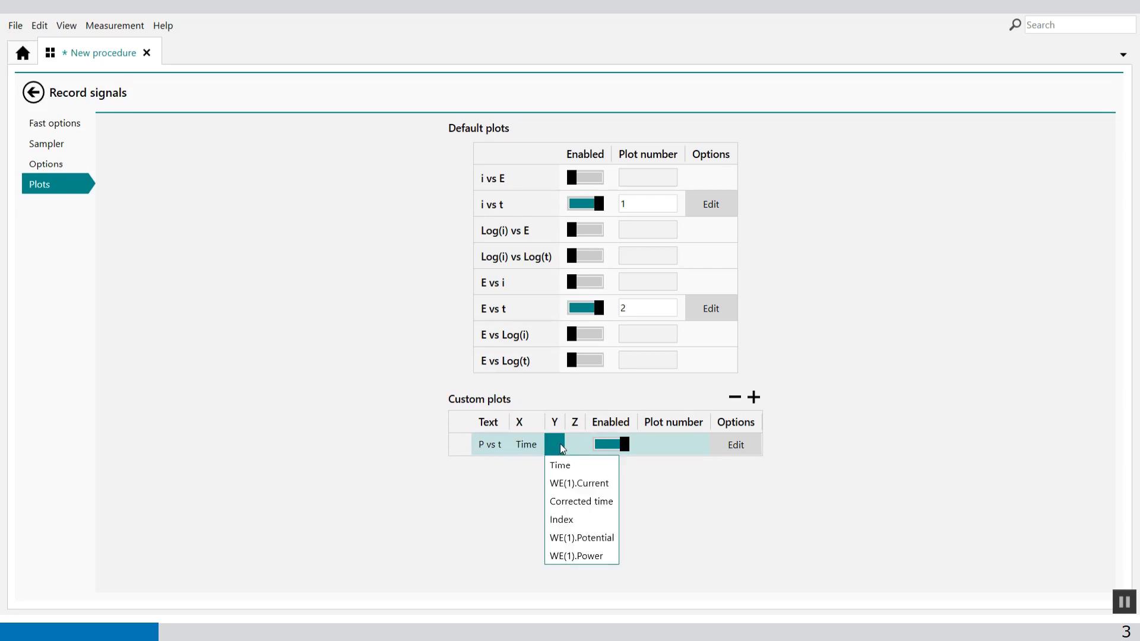
{"action": "left_click", "coordinate": [585, 556]}
{"action": "left_click", "coordinate": [683, 453]}
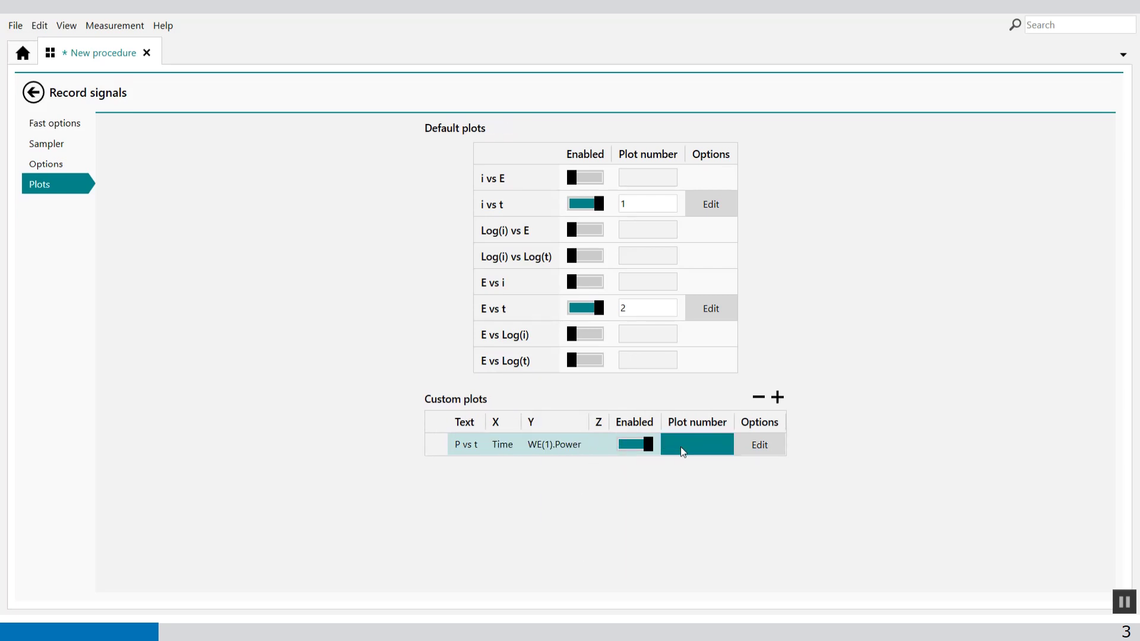
{"action": "type", "text": "3"}
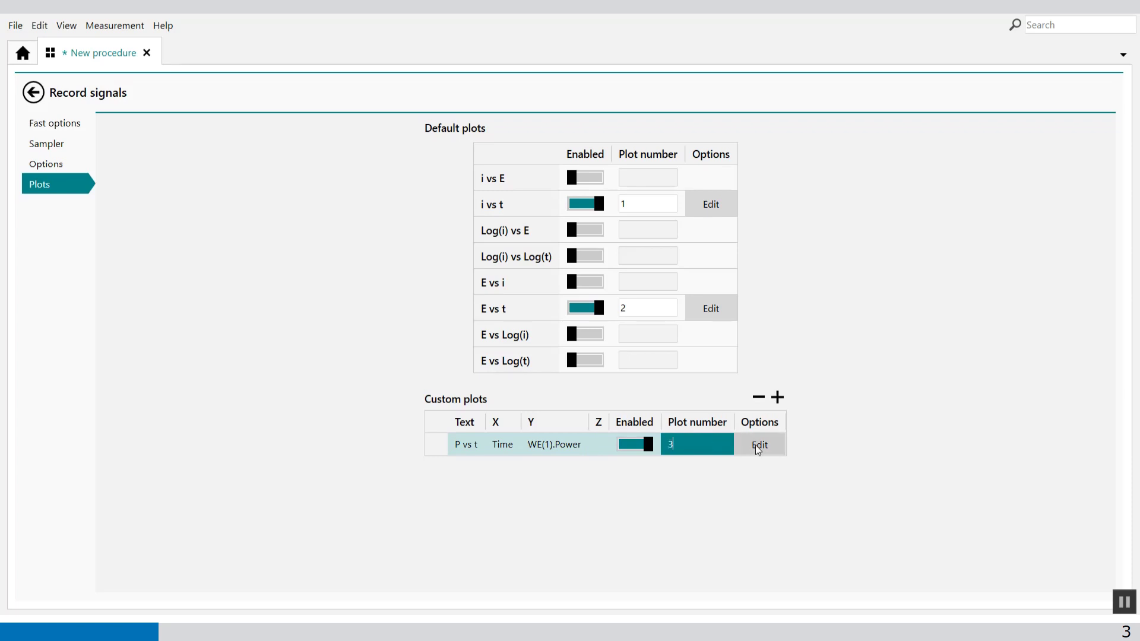
Set the point colour of the custom P vs t plot to green and return to the procedure
{"action": "left_click", "coordinate": [761, 445]}
{"action": "left_click", "coordinate": [642, 143]}
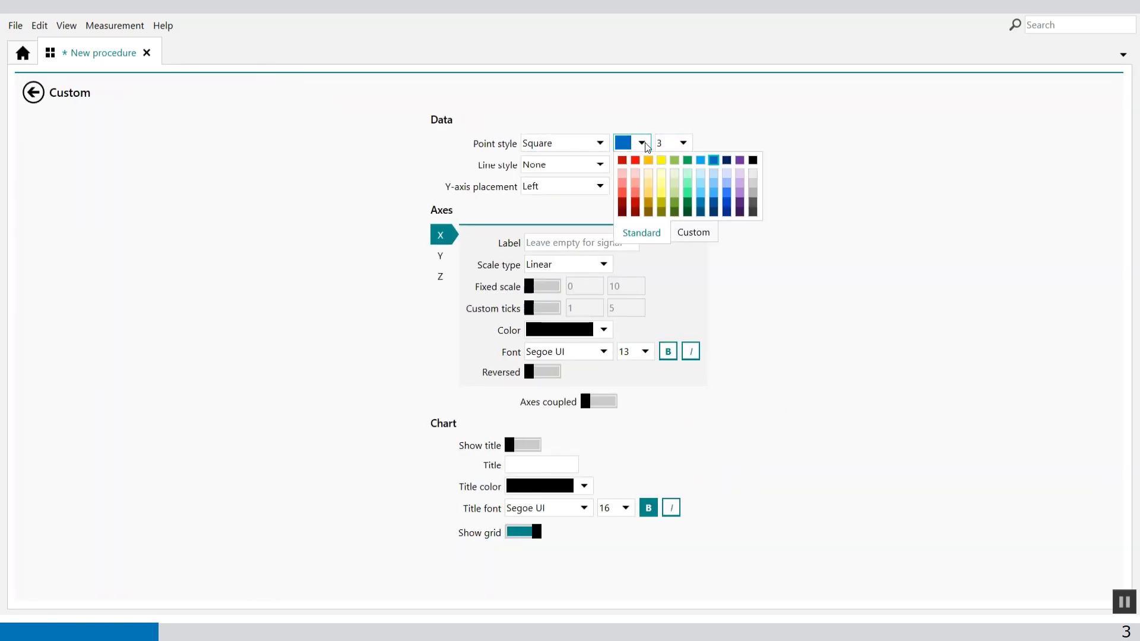
{"action": "left_click", "coordinate": [687, 166]}
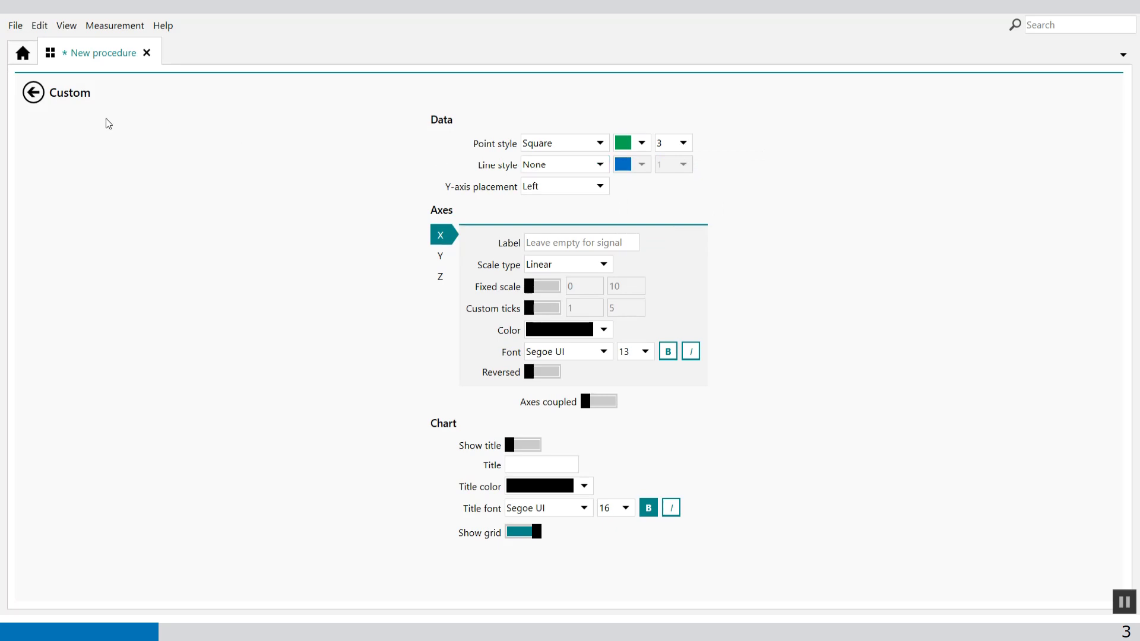
{"action": "left_click", "coordinate": [33, 92]}
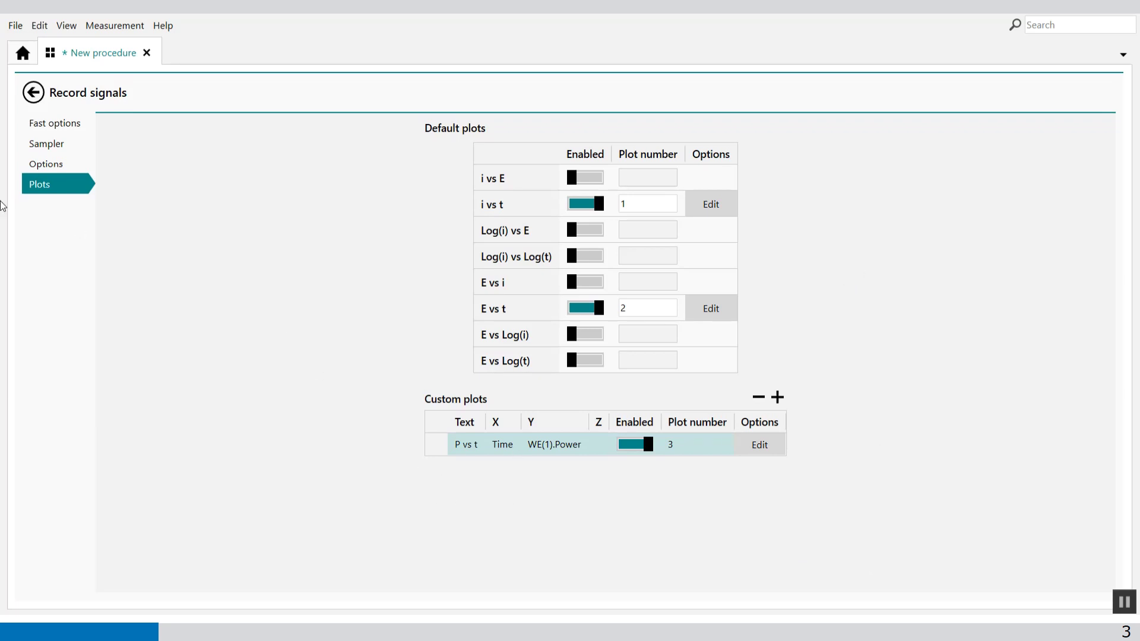
{"action": "left_click", "coordinate": [34, 94]}
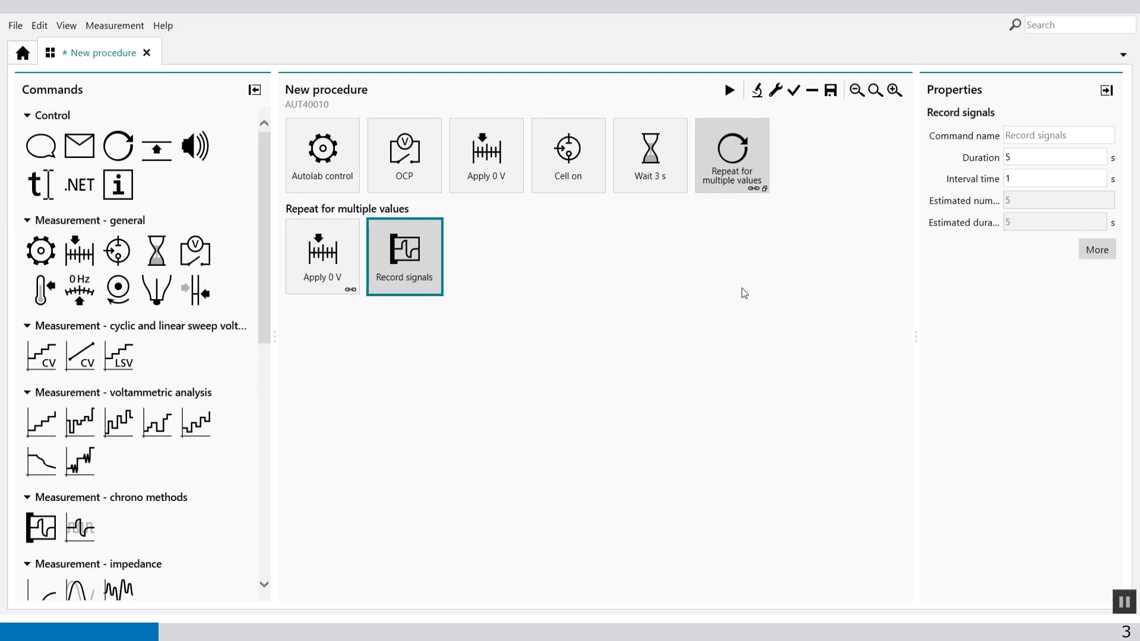
Set the interval time of the Record signals command to 0,1 s and widen the properties area
{"action": "left_click", "coordinate": [1013, 157]}
{"action": "left_click", "coordinate": [1026, 176]}
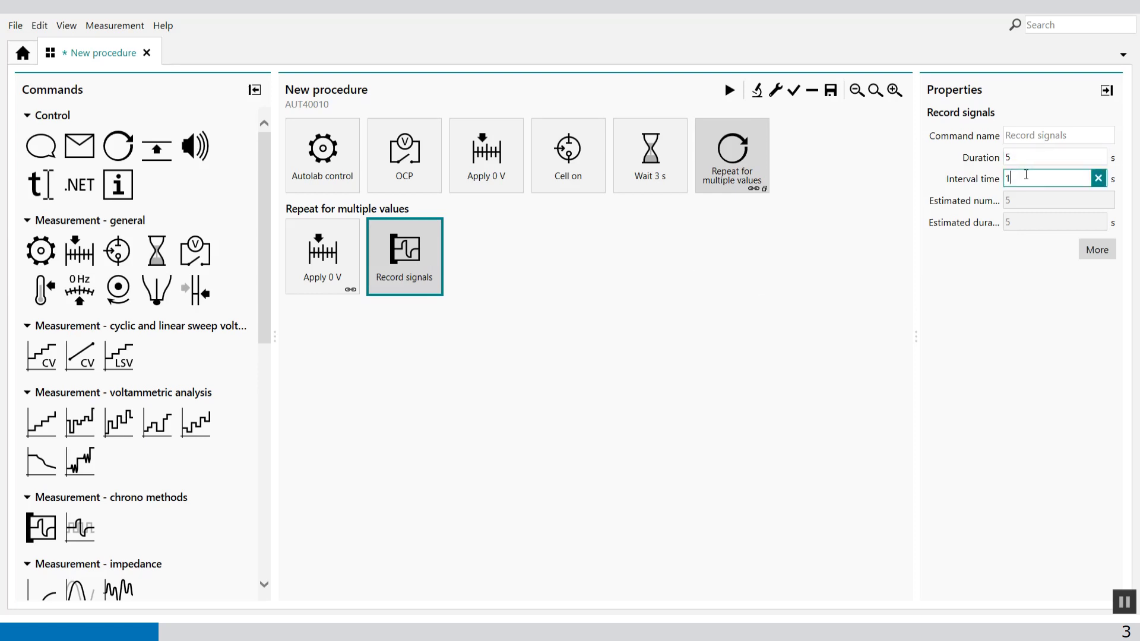
{"action": "key", "text": "BackSpace"}
{"action": "type", "text": "0,1"}
{"action": "key", "text": "Return"}
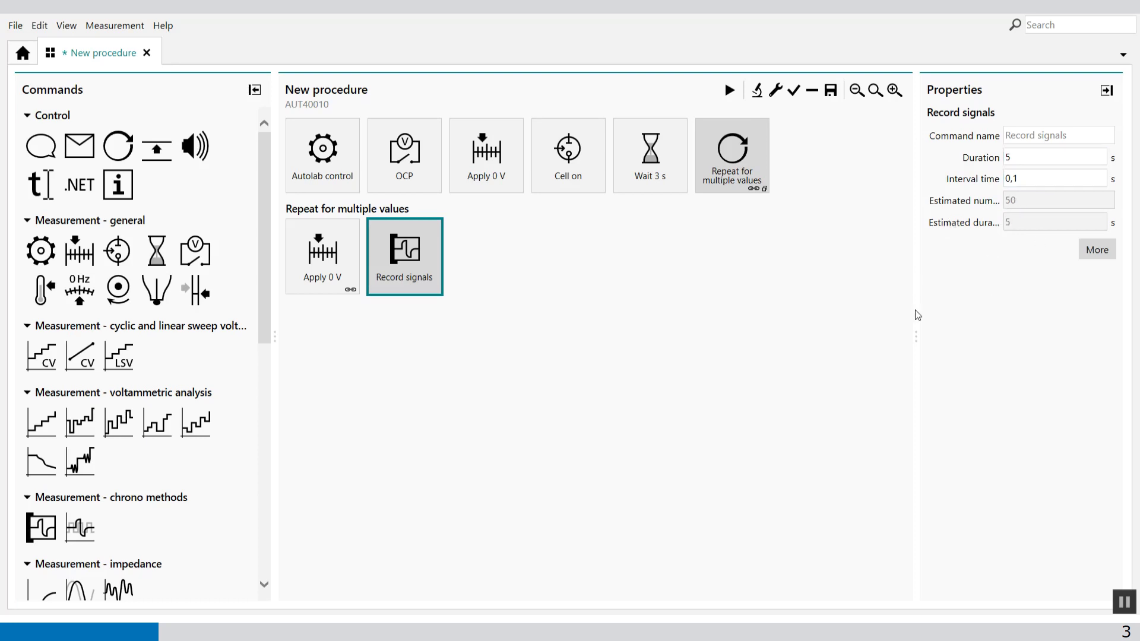
{"action": "left_click_drag", "start_coordinate": [915, 336], "coordinate": [825, 337]}
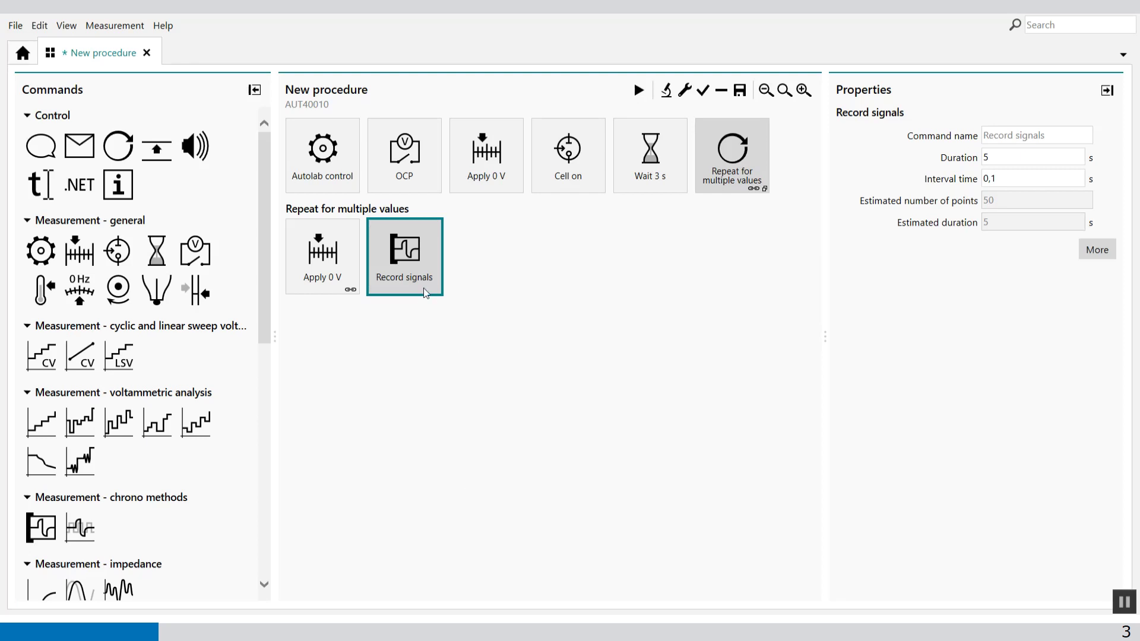
Add a Windower command to Record signals and set its source to Index
{"action": "left_click", "coordinate": [683, 94]}
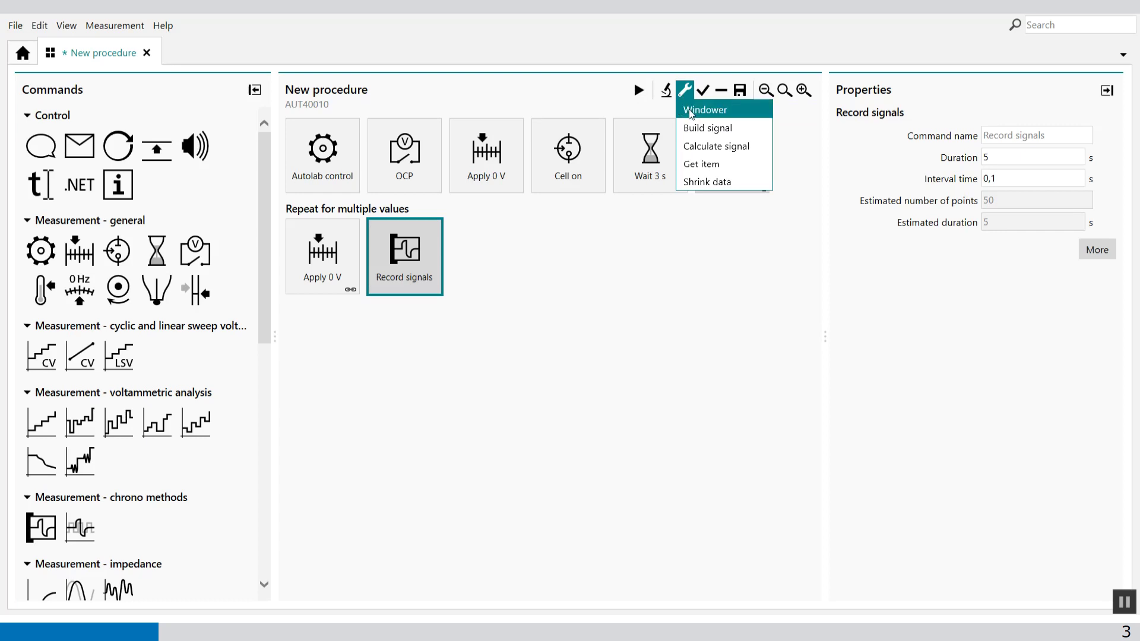
{"action": "left_click", "coordinate": [690, 112]}
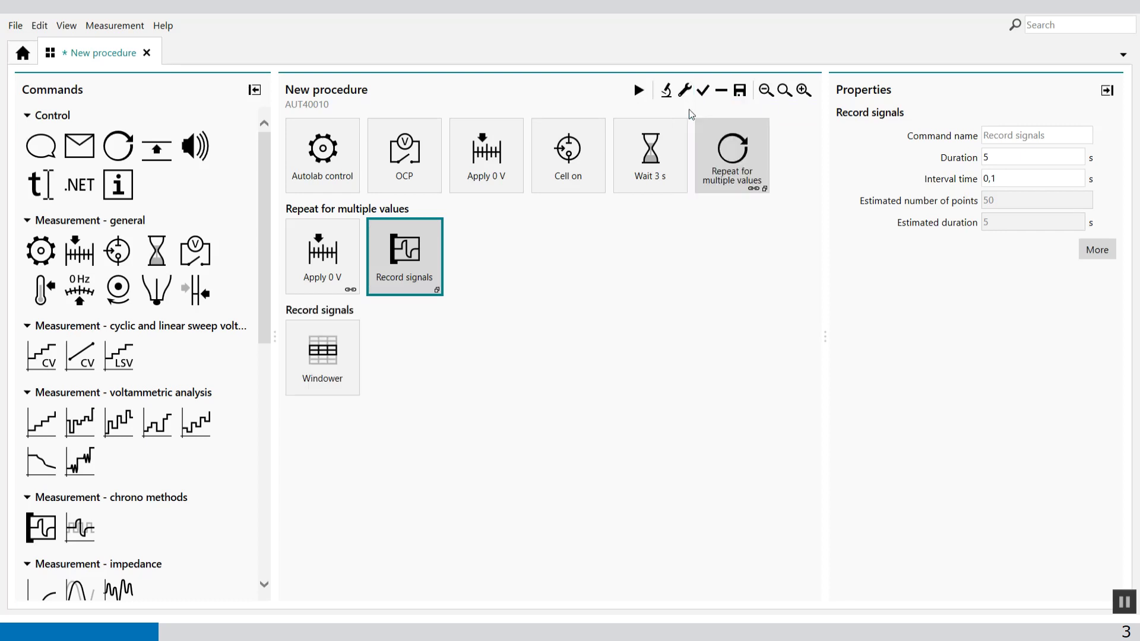
{"action": "left_click", "coordinate": [332, 344]}
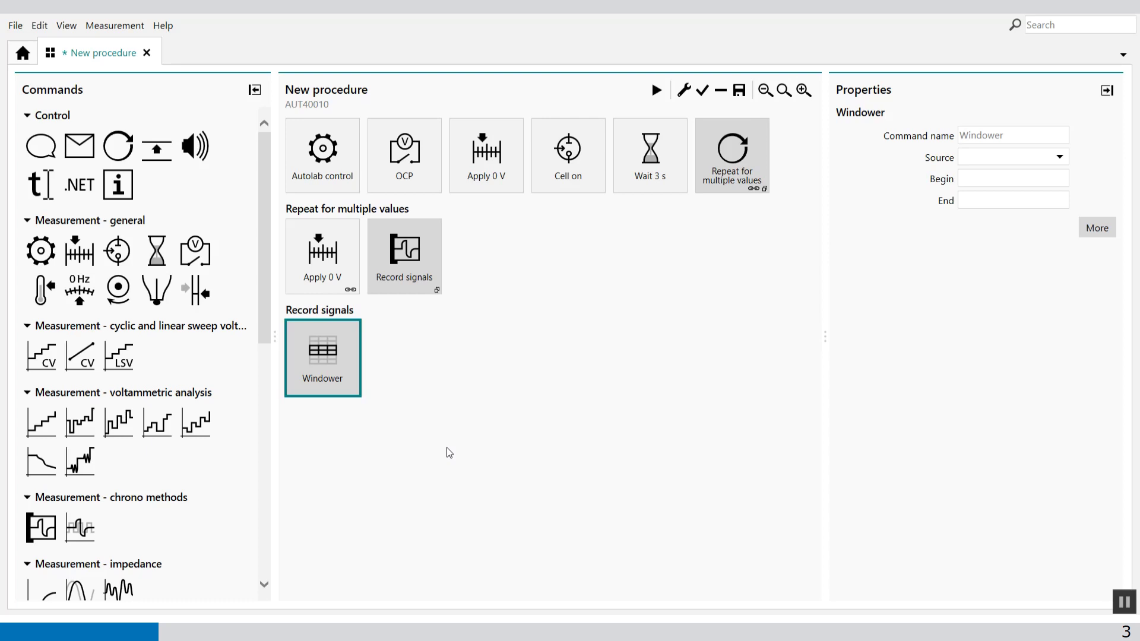
{"action": "left_click", "coordinate": [1009, 159]}
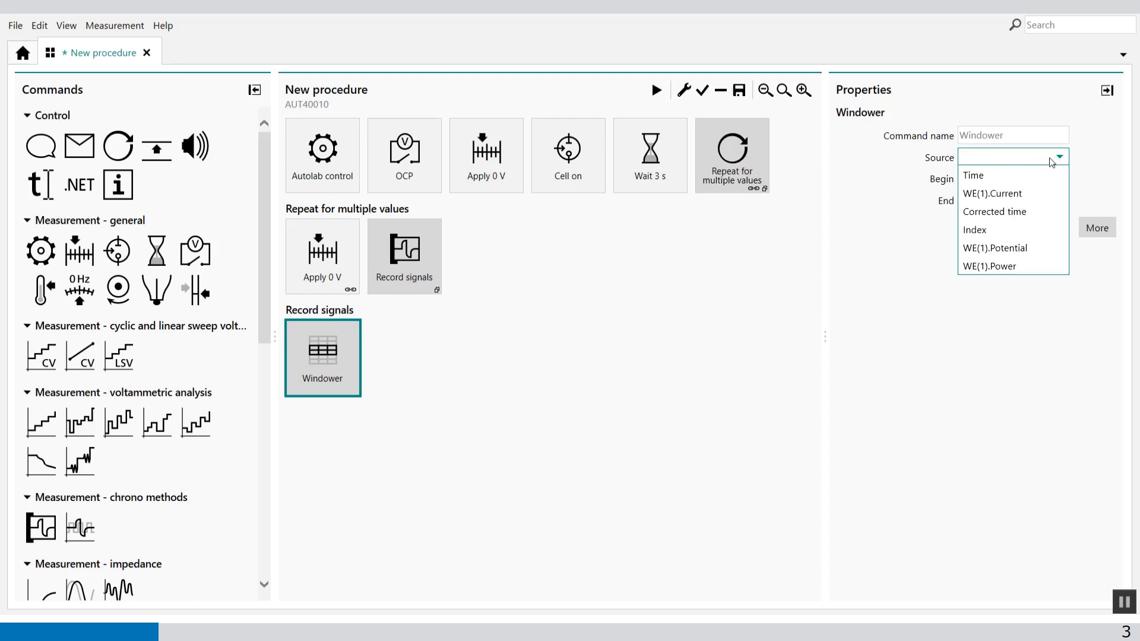
{"action": "left_click", "coordinate": [989, 234]}
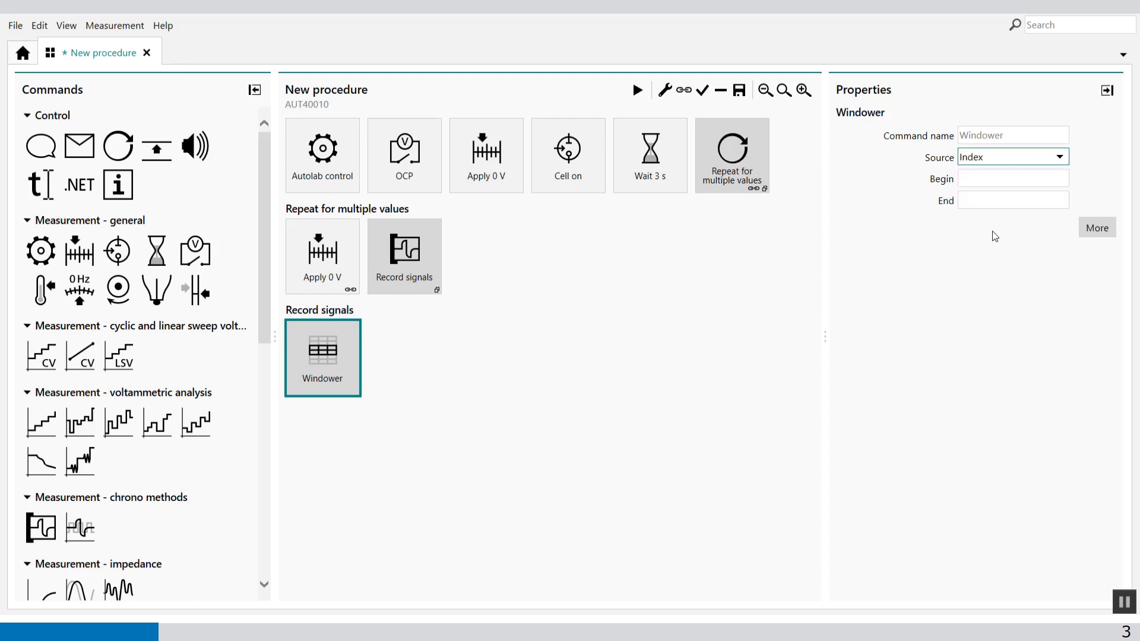
Set the Windower range to begin at 41 and end at 50
{"action": "left_click", "coordinate": [983, 178]}
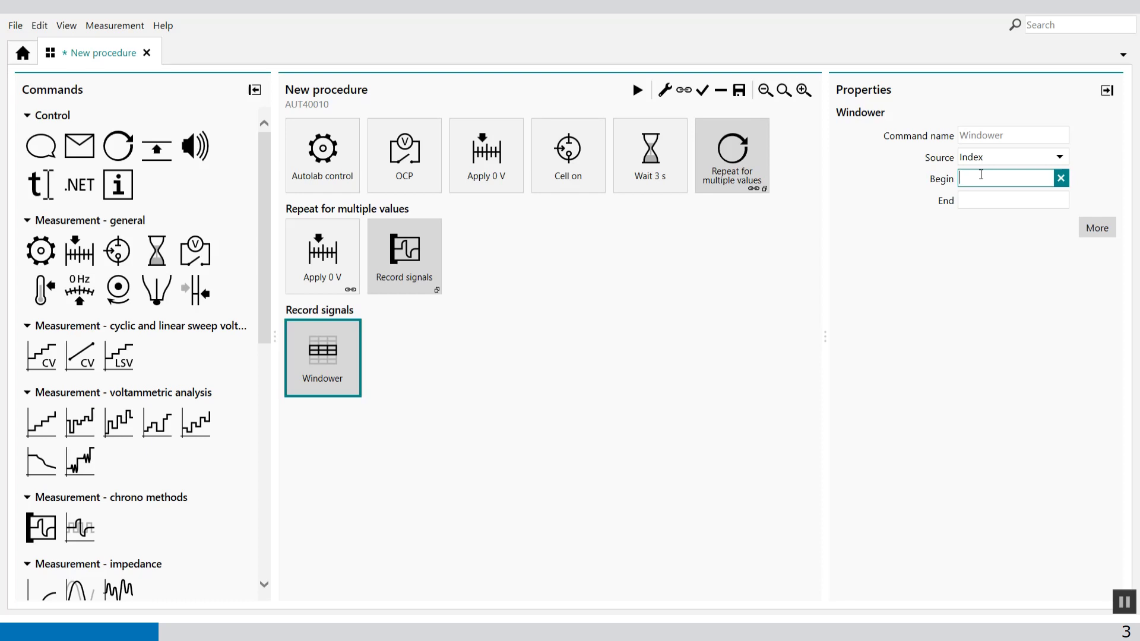
{"action": "type", "text": "41"}
{"action": "left_click", "coordinate": [978, 207]}
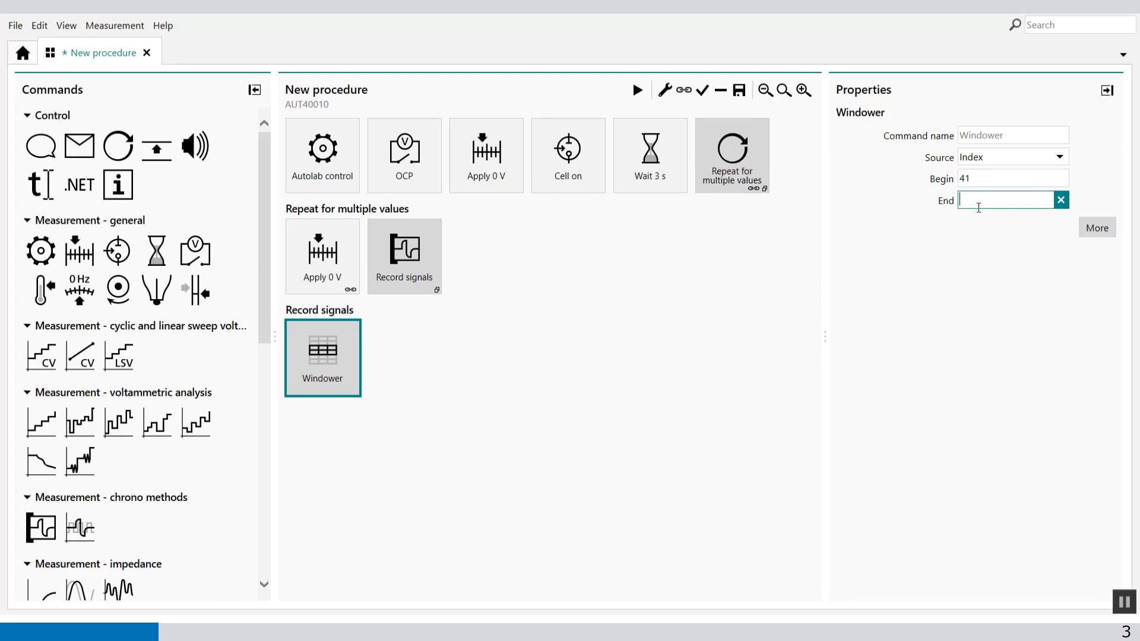
{"action": "type", "text": "50"}
{"action": "left_click", "coordinate": [687, 369]}
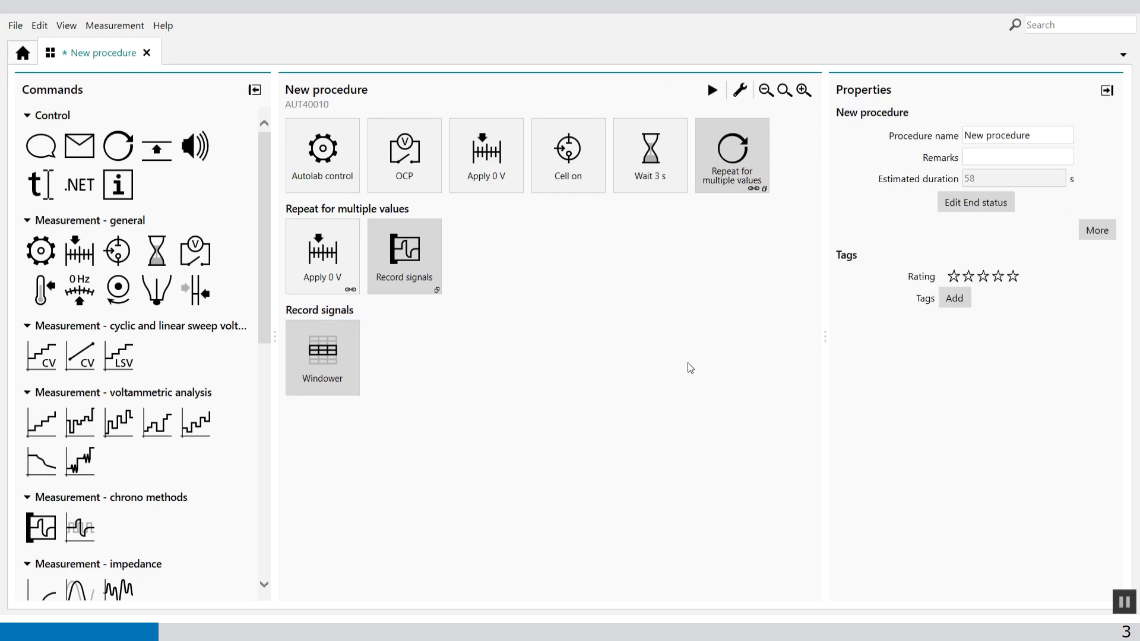
Add a Calculate signal command to the Windower
{"action": "left_click", "coordinate": [323, 361]}
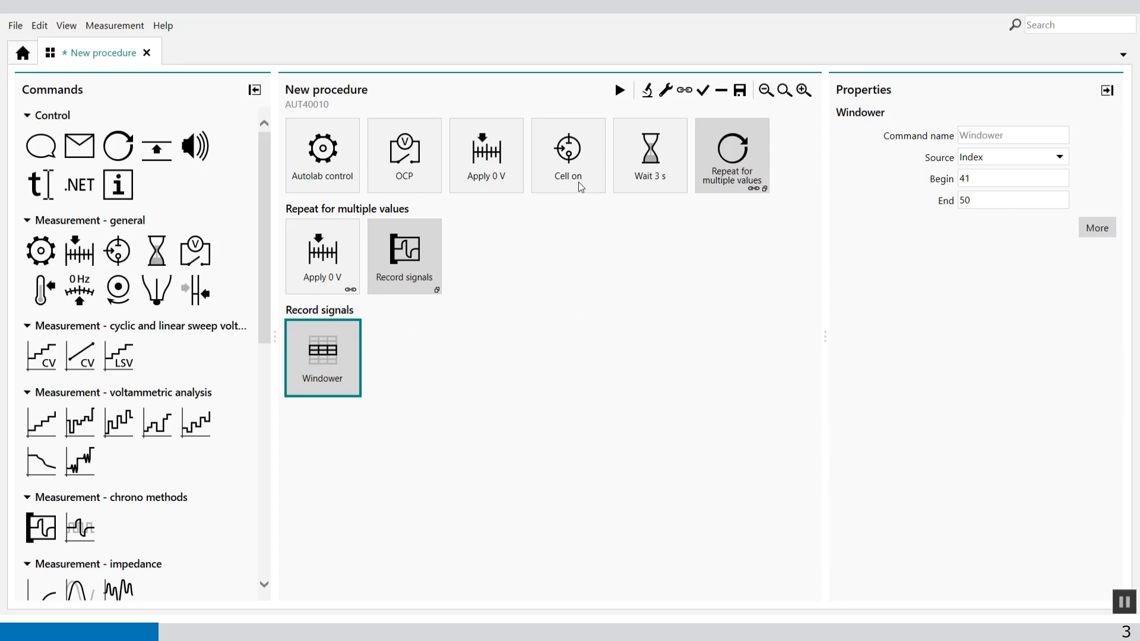
{"action": "left_click", "coordinate": [667, 91]}
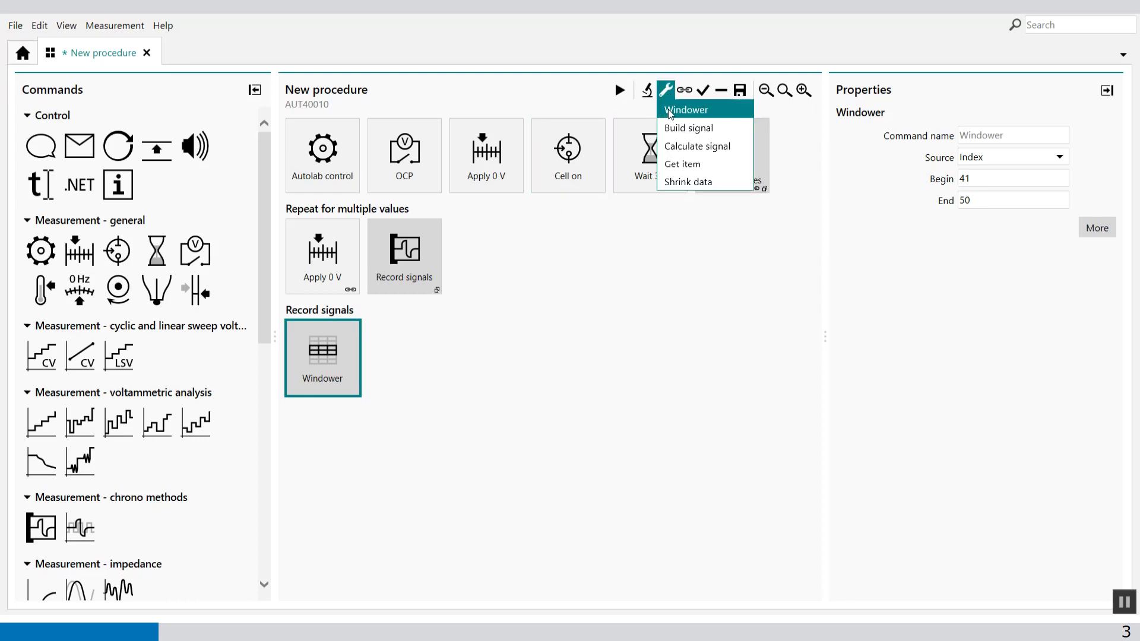
{"action": "left_click", "coordinate": [675, 150]}
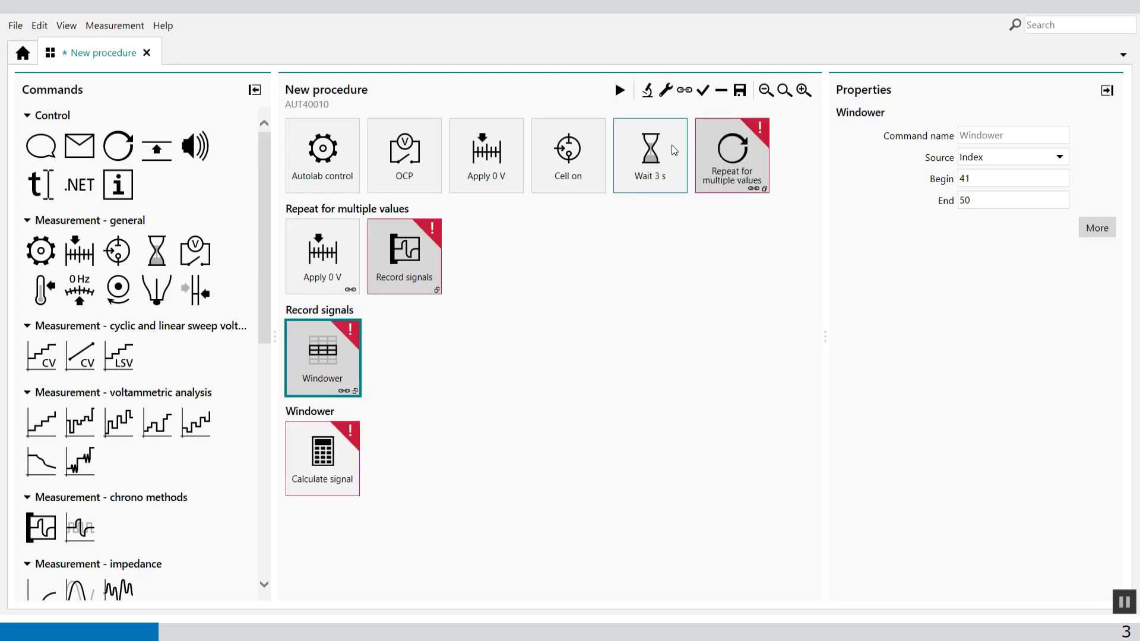
Name the calculated signal "Average current" and enable its single value calculation
{"action": "left_click", "coordinate": [351, 458]}
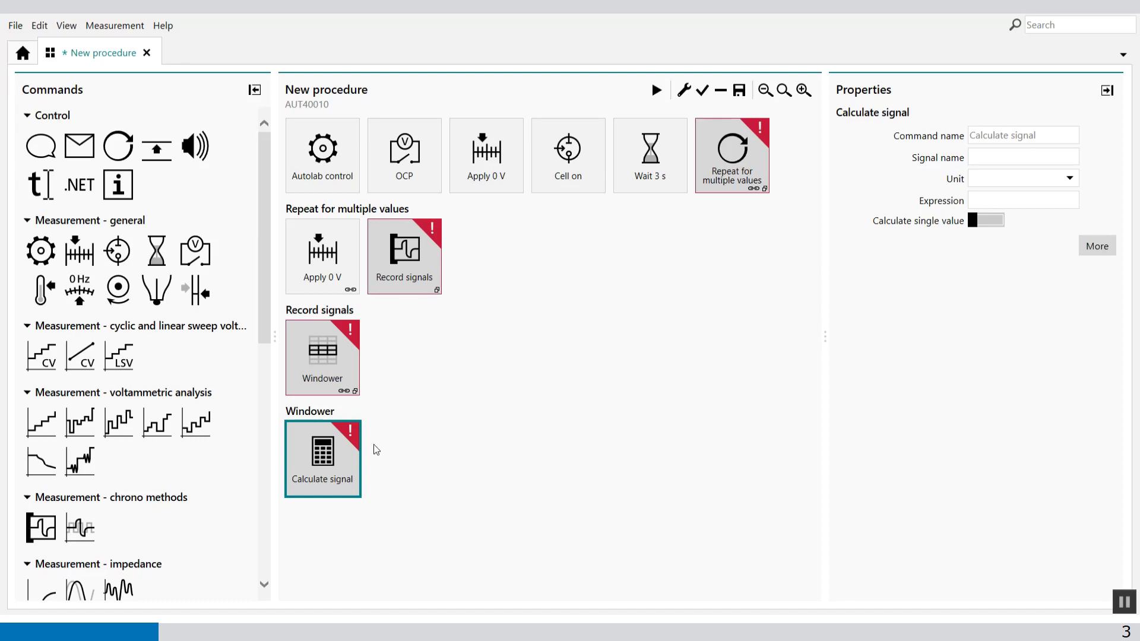
{"action": "left_click", "coordinate": [989, 200]}
{"action": "left_click", "coordinate": [992, 158]}
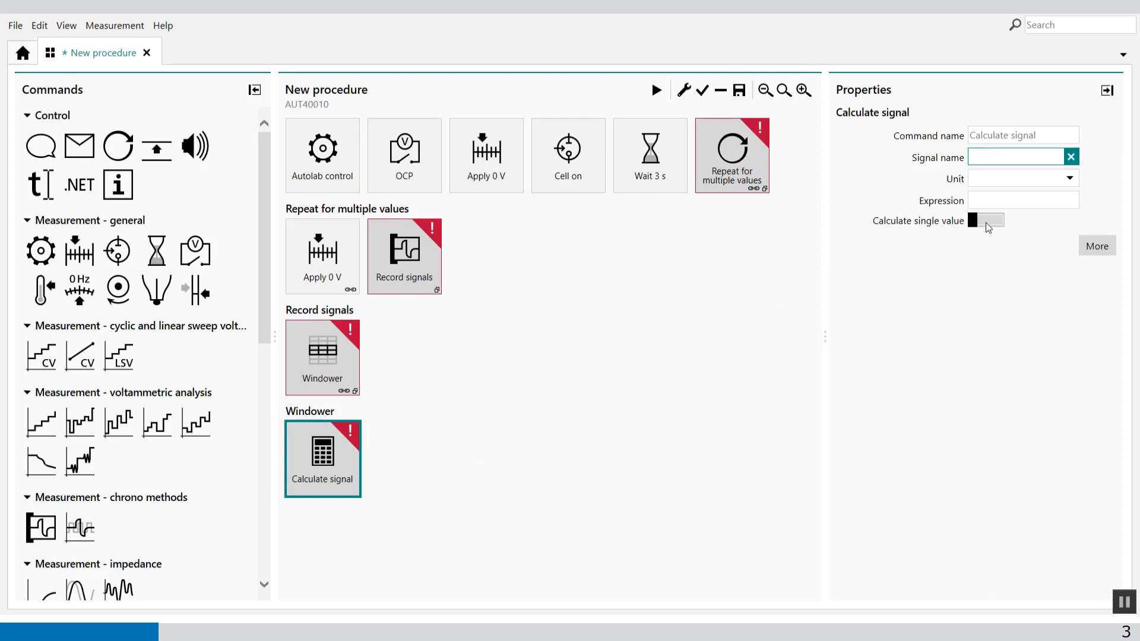
{"action": "left_click", "coordinate": [986, 223]}
{"action": "left_click", "coordinate": [985, 157]}
{"action": "left_click", "coordinate": [984, 156]}
{"action": "type", "text": "Aver"}
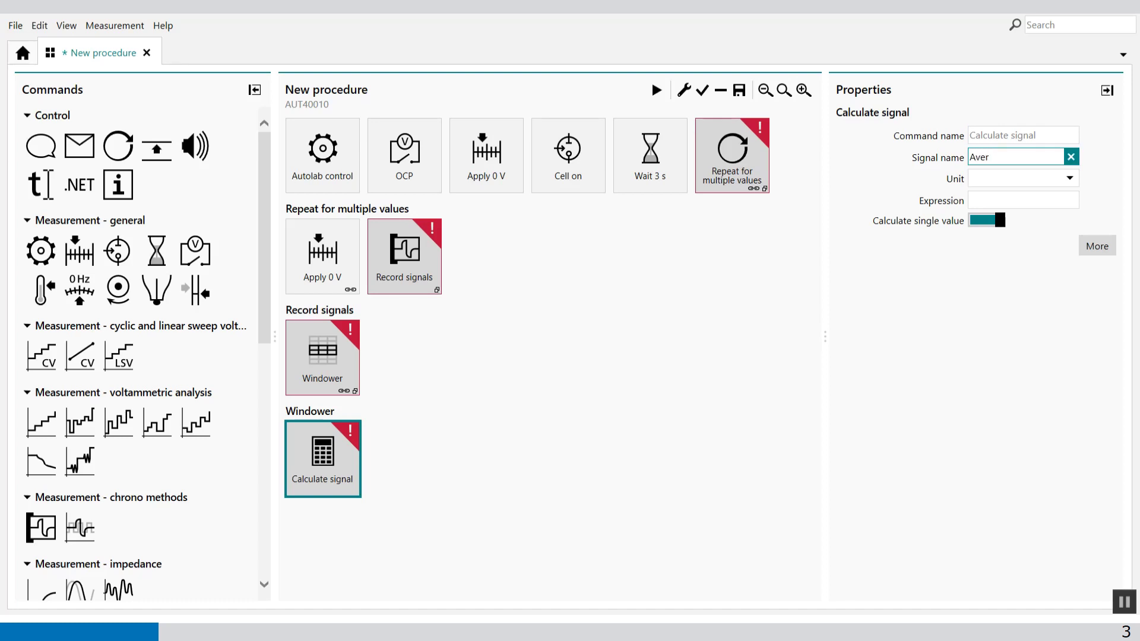
{"action": "type", "text": "age current"}
Define the Average current expression as MEAN(i) with i linked to WE(1).Current and return to the procedure
{"action": "left_click", "coordinate": [1098, 246]}
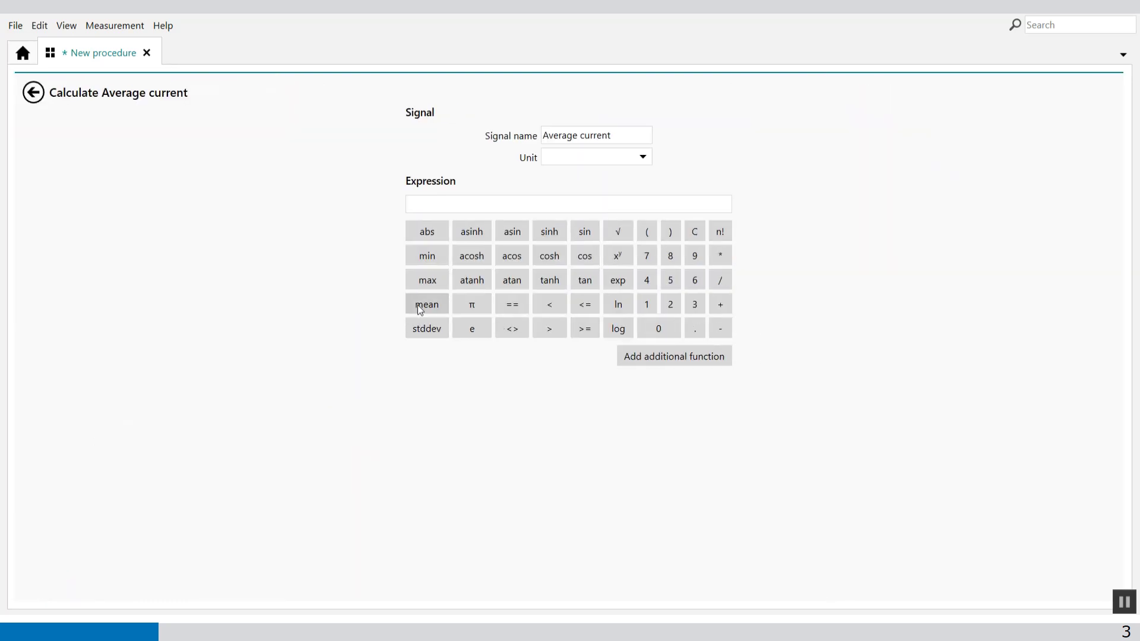
{"action": "left_click", "coordinate": [419, 304]}
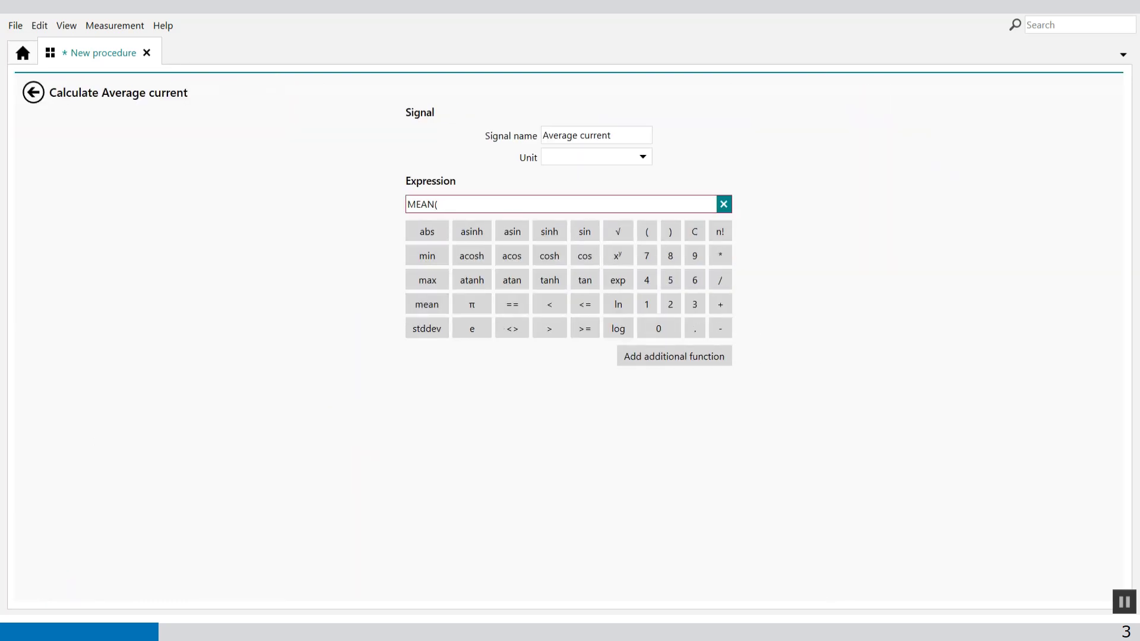
{"action": "type", "text": "i)"}
{"action": "key", "text": "Return"}
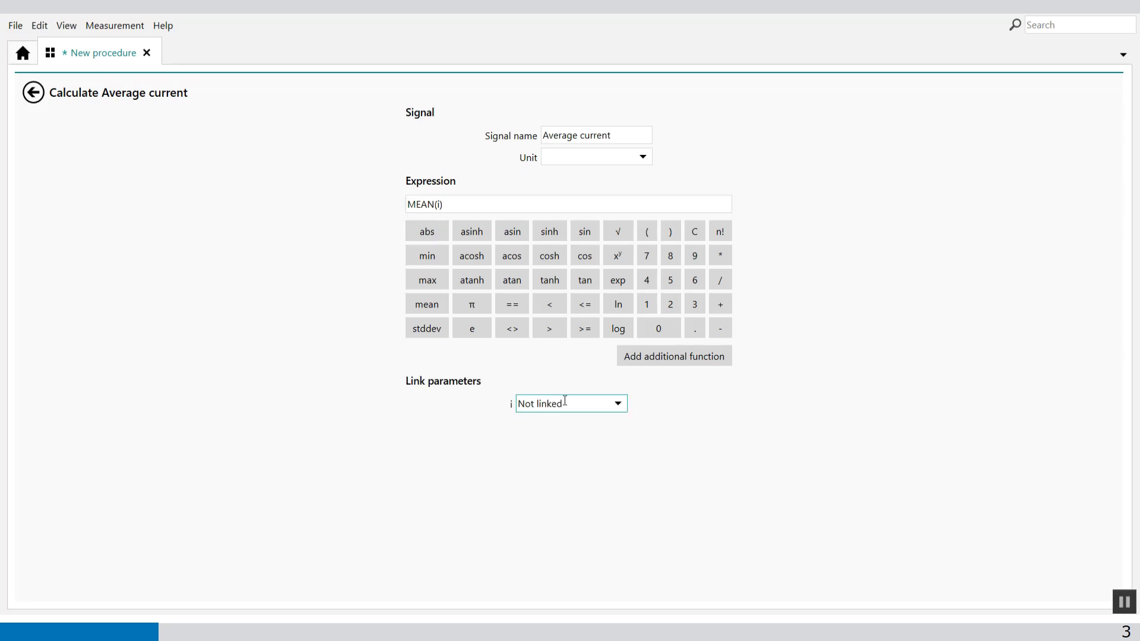
{"action": "left_click", "coordinate": [617, 405]}
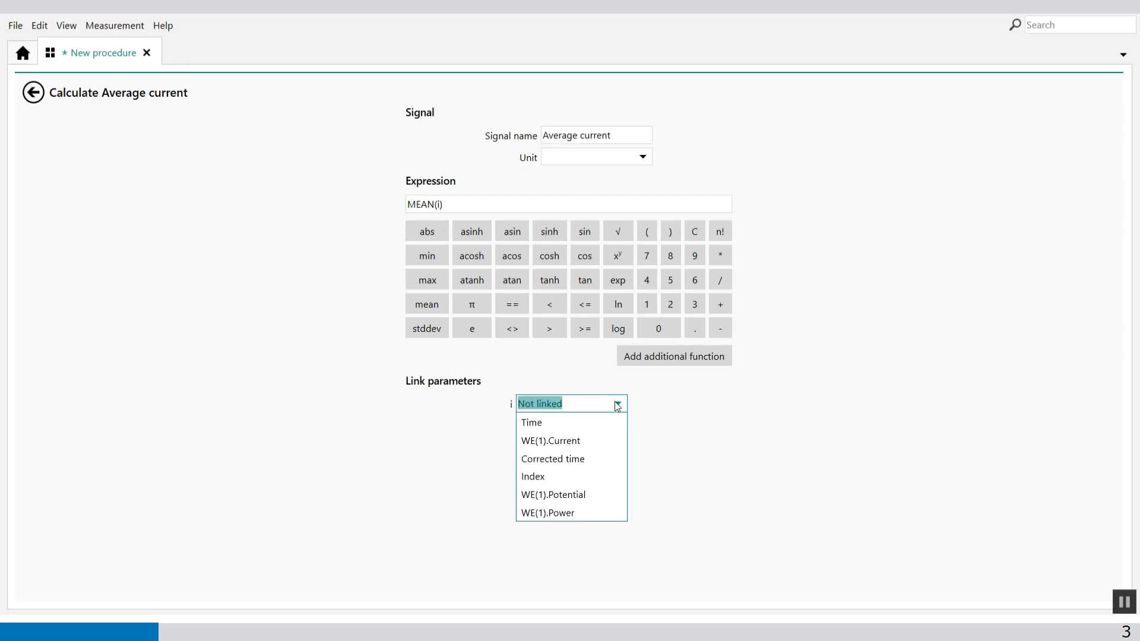
{"action": "left_click", "coordinate": [566, 442]}
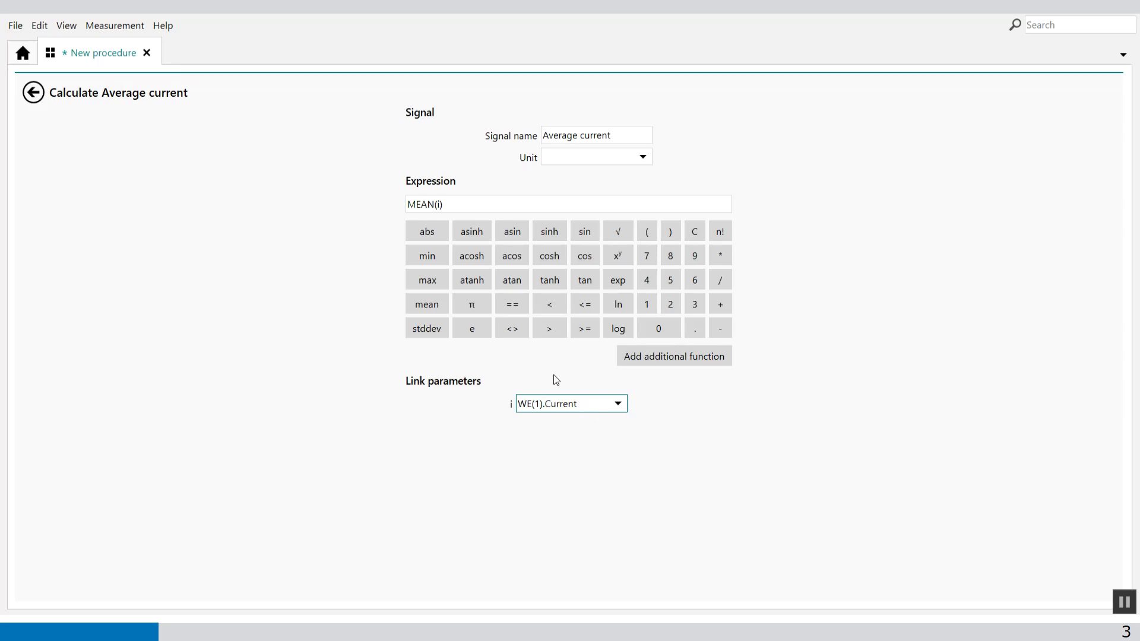
{"action": "left_click", "coordinate": [34, 92]}
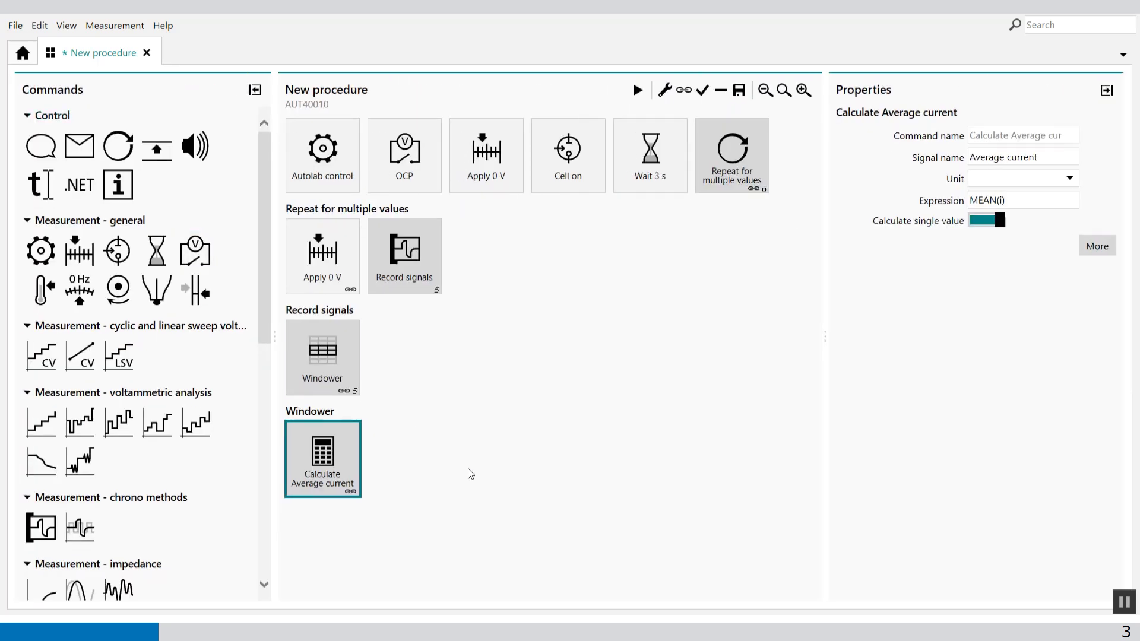
Add a second Calculate signal command to the Windower, named "Average Potential", with single value calculation enabled
{"action": "left_click", "coordinate": [338, 358]}
{"action": "left_click", "coordinate": [664, 94]}
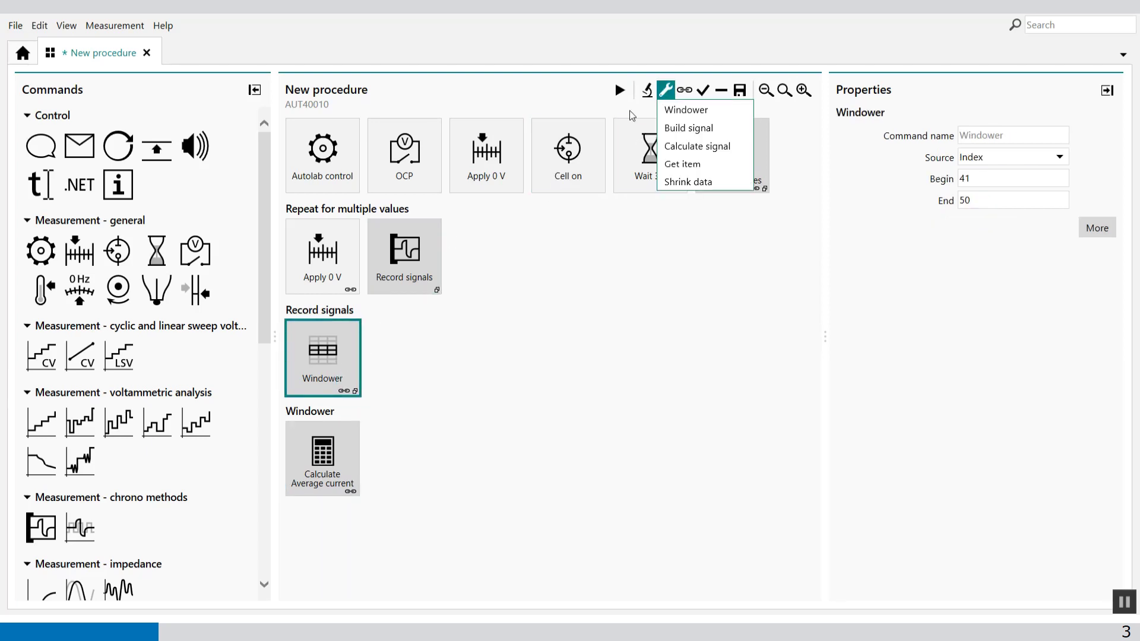
{"action": "left_click", "coordinate": [684, 147]}
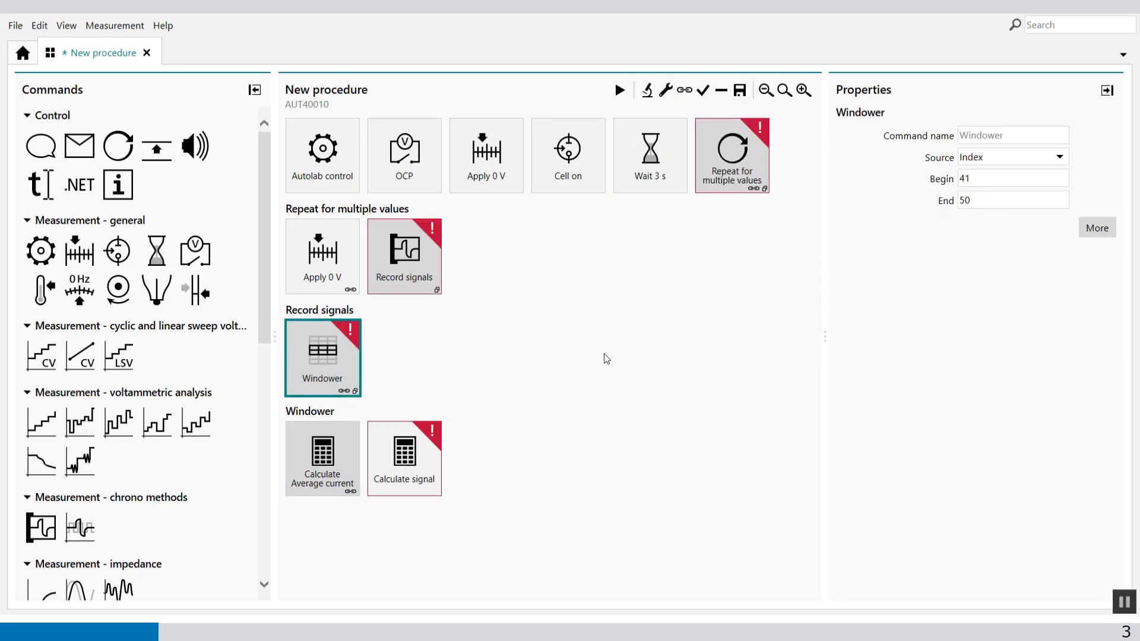
{"action": "left_click", "coordinate": [405, 459]}
{"action": "left_click", "coordinate": [1037, 157]}
{"action": "left_click", "coordinate": [1021, 154]}
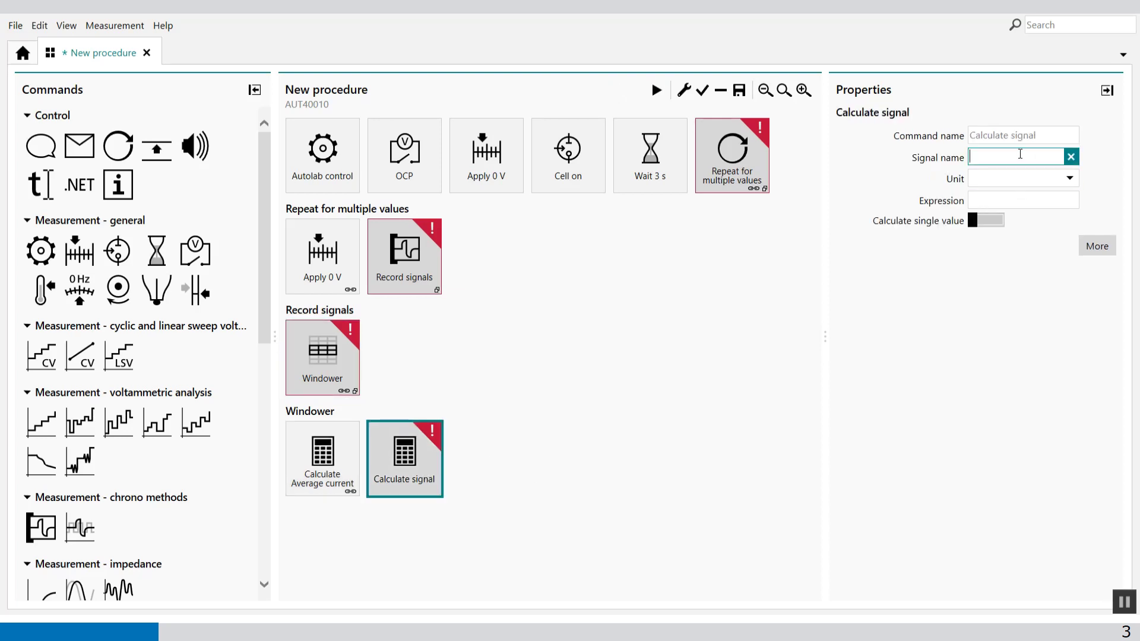
{"action": "type", "text": "Average  Potential"}
{"action": "left_click", "coordinate": [996, 222]}
Define the average potential expression as MEAN(E) with E linked to WE(1).Potential and return to the procedure
{"action": "left_click", "coordinate": [1097, 246]}
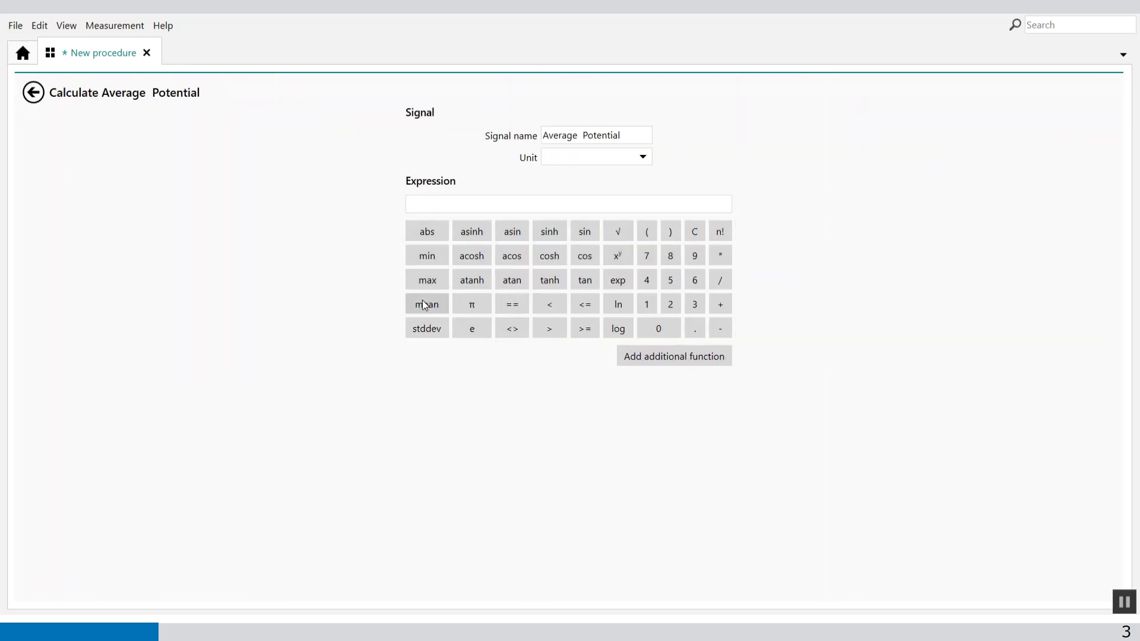
{"action": "type", "text": "MEAN(E"}
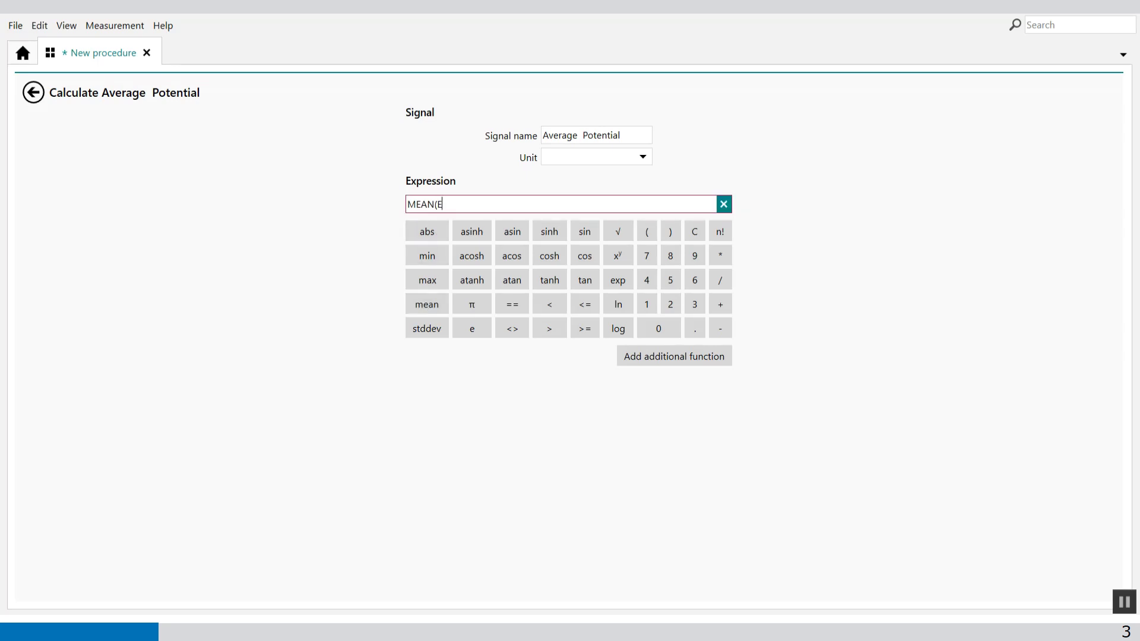
{"action": "type", "text": ")"}
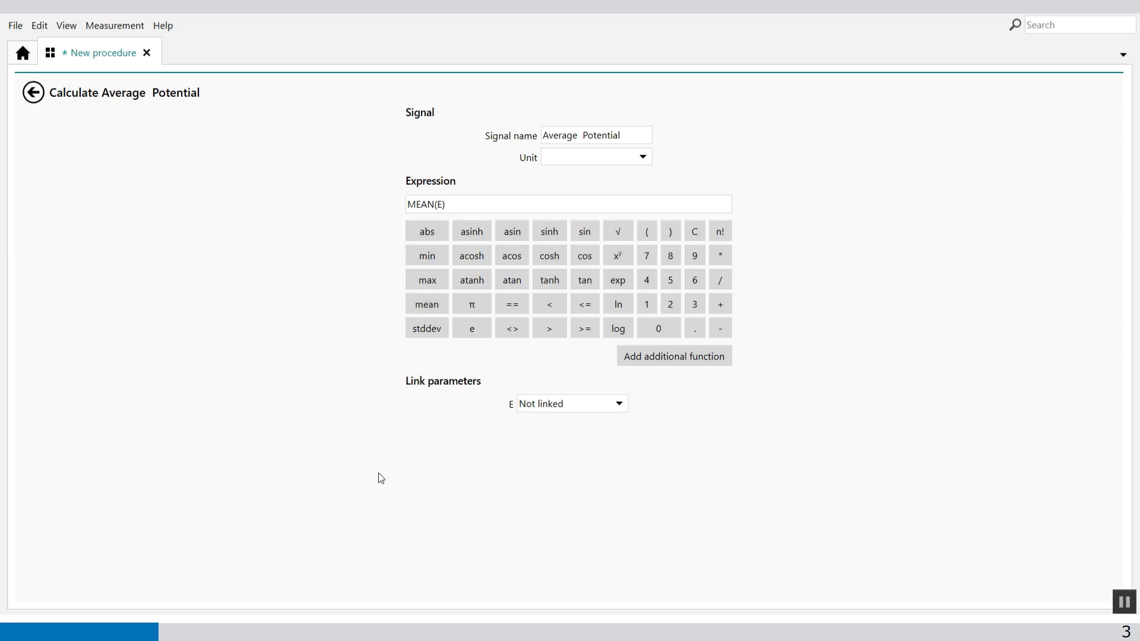
{"action": "left_click", "coordinate": [617, 405]}
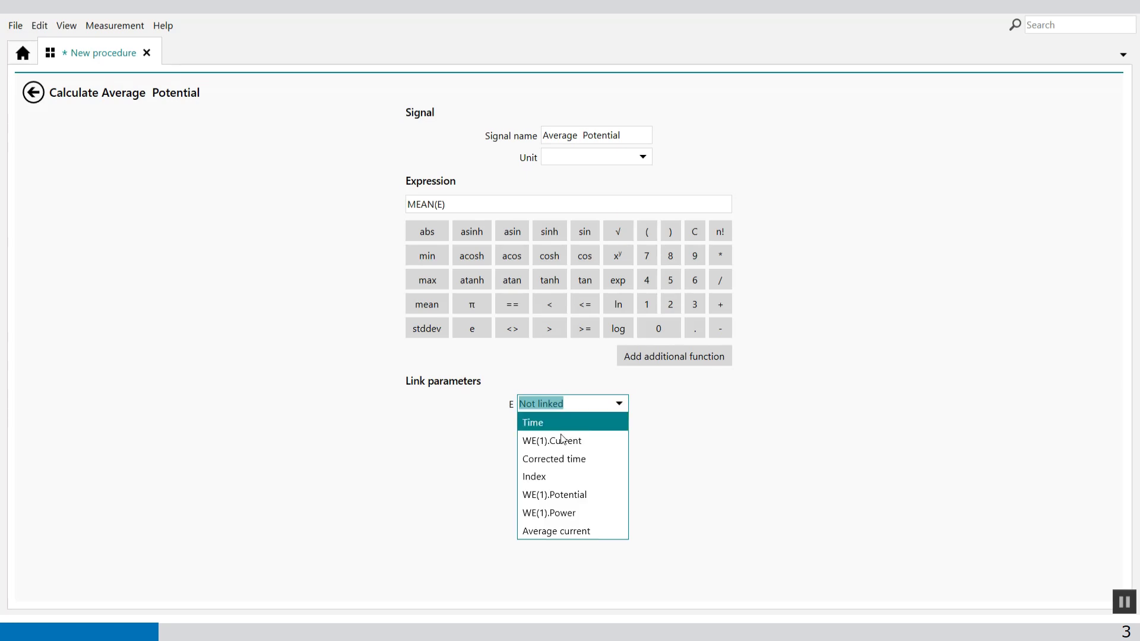
{"action": "left_click", "coordinate": [579, 495]}
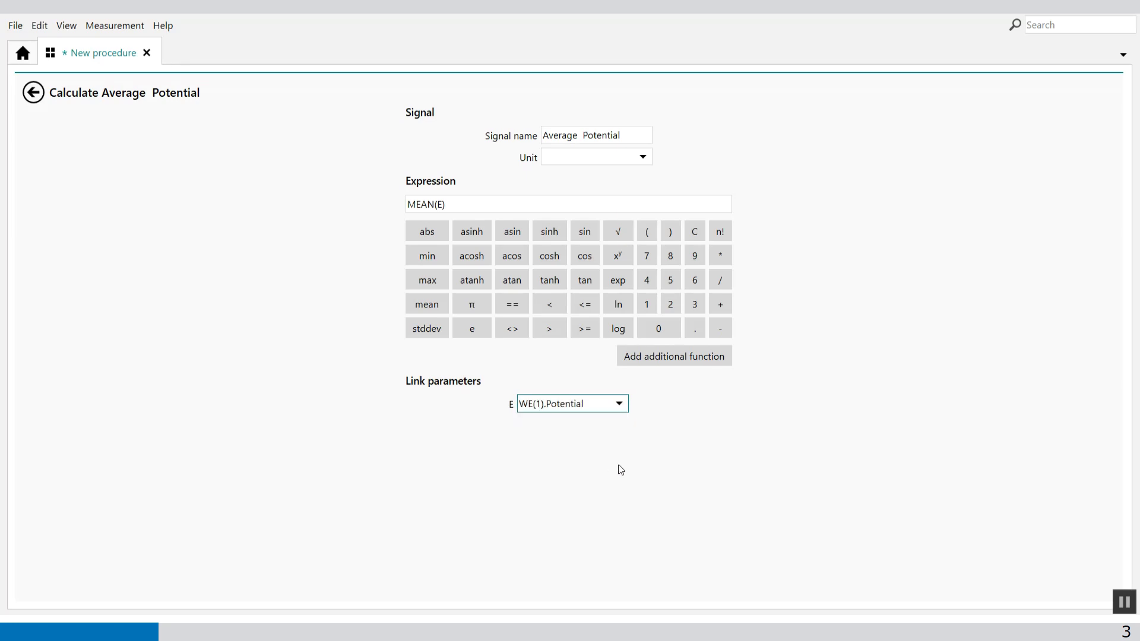
{"action": "left_click", "coordinate": [33, 93]}
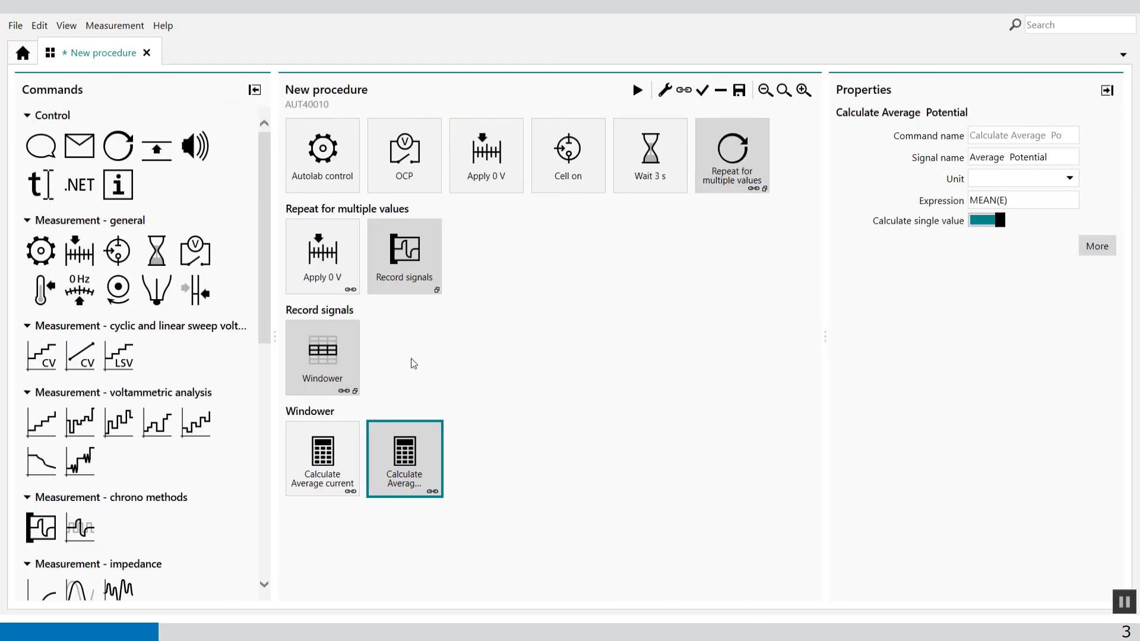
Add a third Calculate signal command to the Windower, named "Average Power", with single value calculation enabled
{"action": "left_click", "coordinate": [342, 363]}
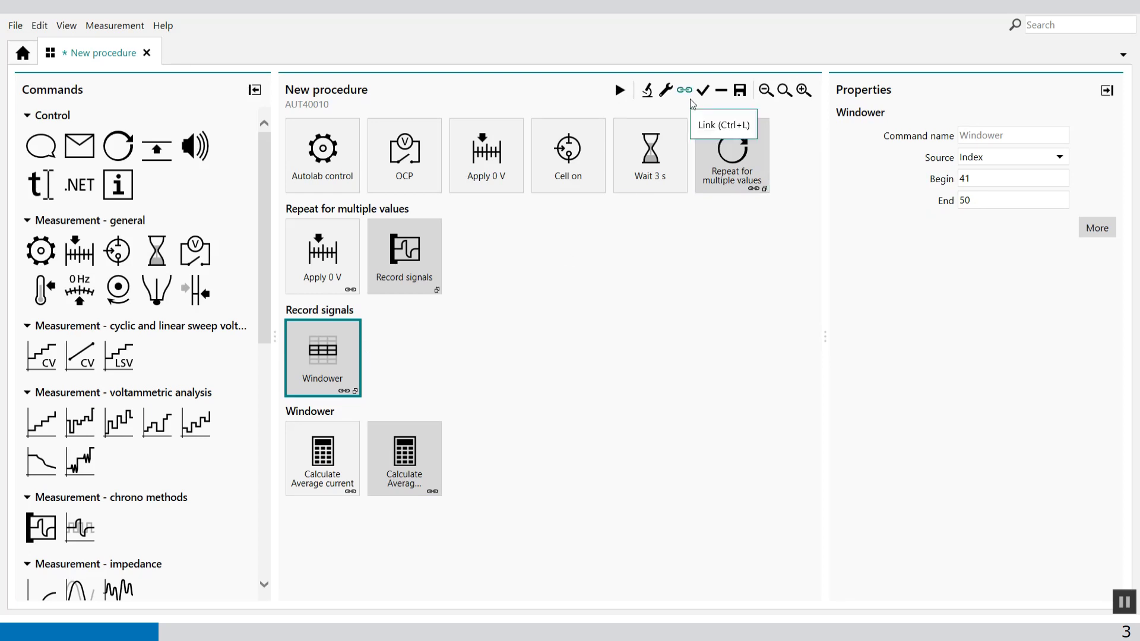
{"action": "left_click", "coordinate": [666, 89]}
{"action": "left_click", "coordinate": [677, 146]}
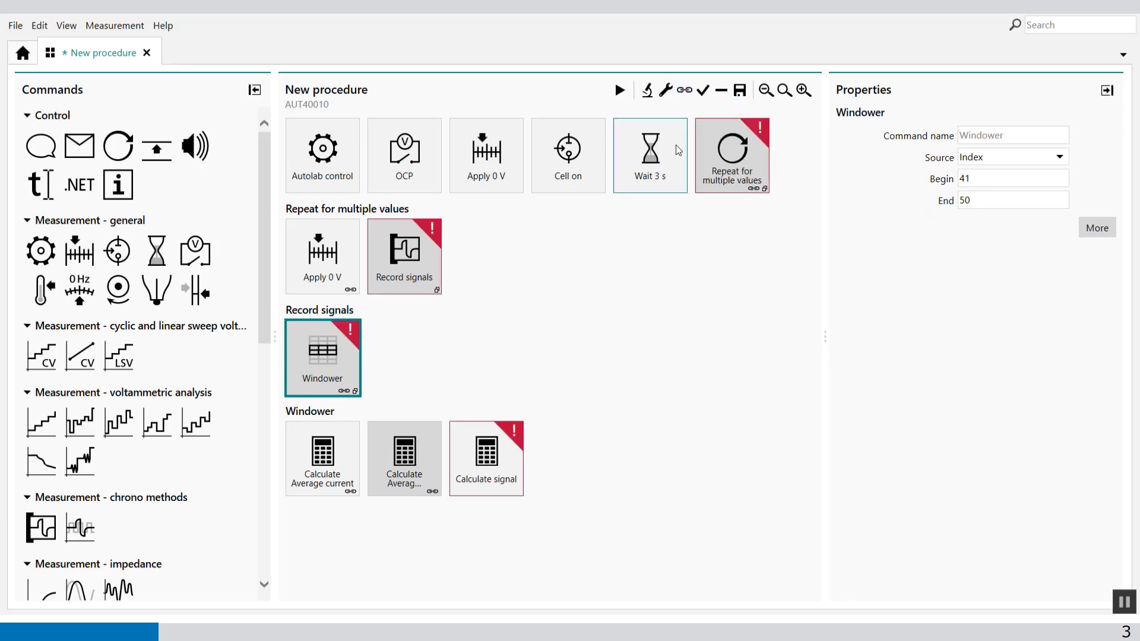
{"action": "left_click", "coordinate": [512, 462]}
{"action": "left_click", "coordinate": [1020, 159]}
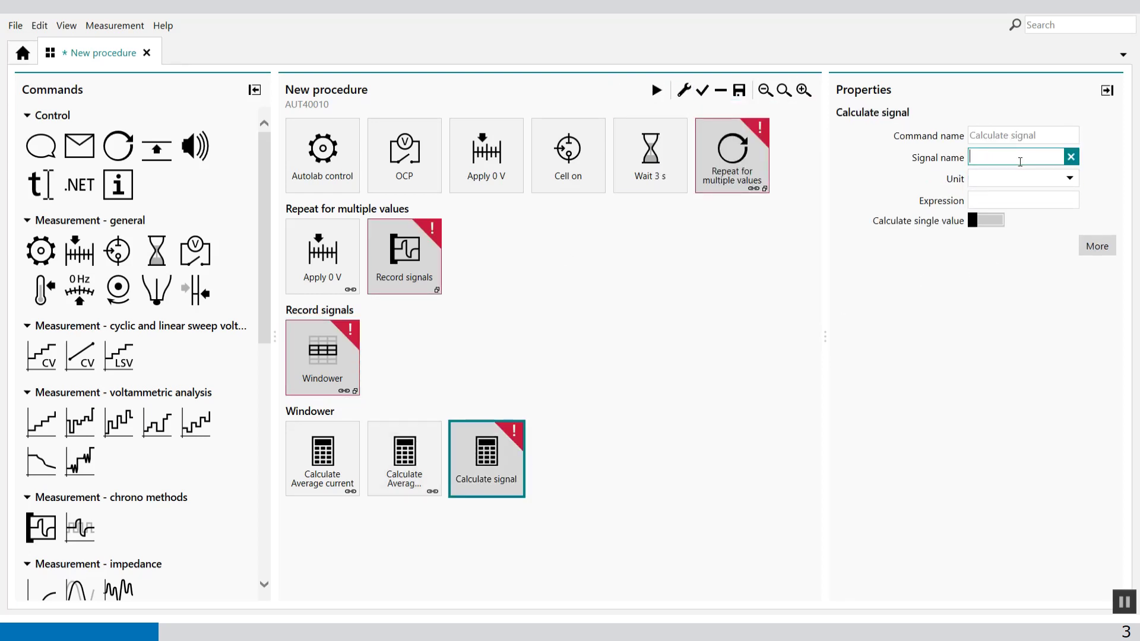
{"action": "type", "text": "Average Power"}
{"action": "left_click", "coordinate": [987, 220]}
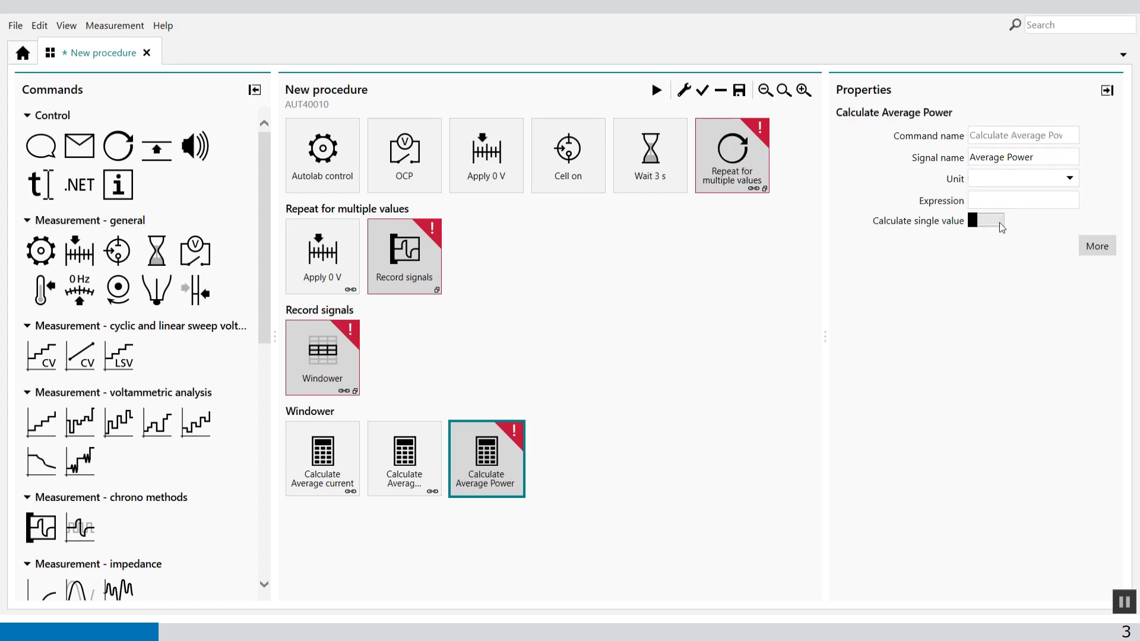
Define the Average Power expression as MEAN(P) with P linked to WE(1).Power and return to the procedure
{"action": "left_click", "coordinate": [1095, 245]}
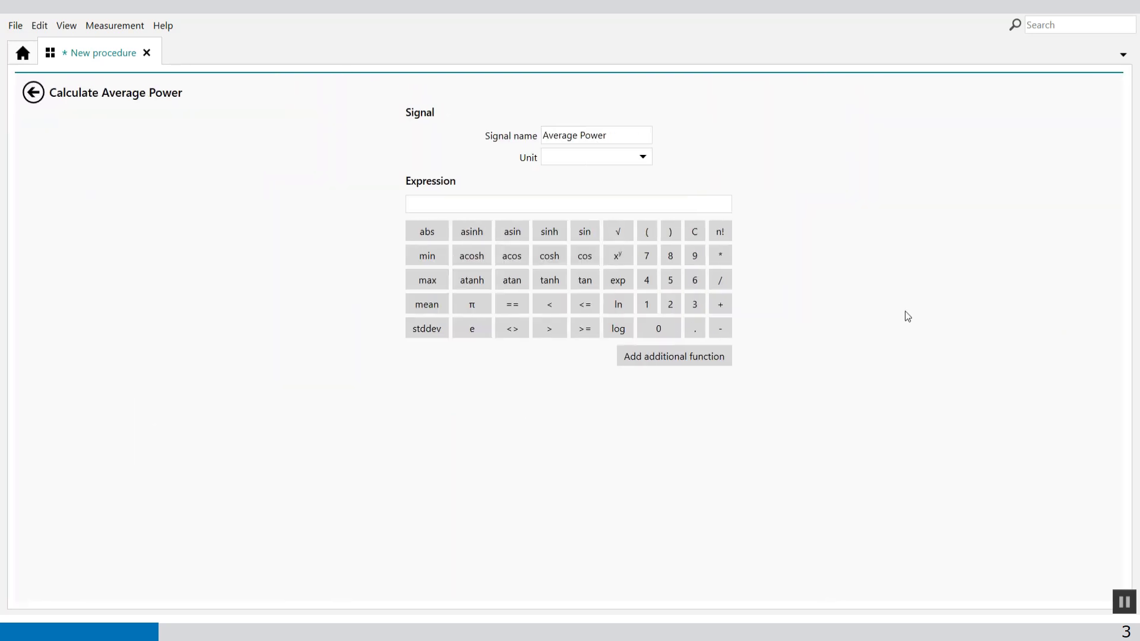
{"action": "left_click", "coordinate": [503, 207]}
{"action": "left_click", "coordinate": [441, 303]}
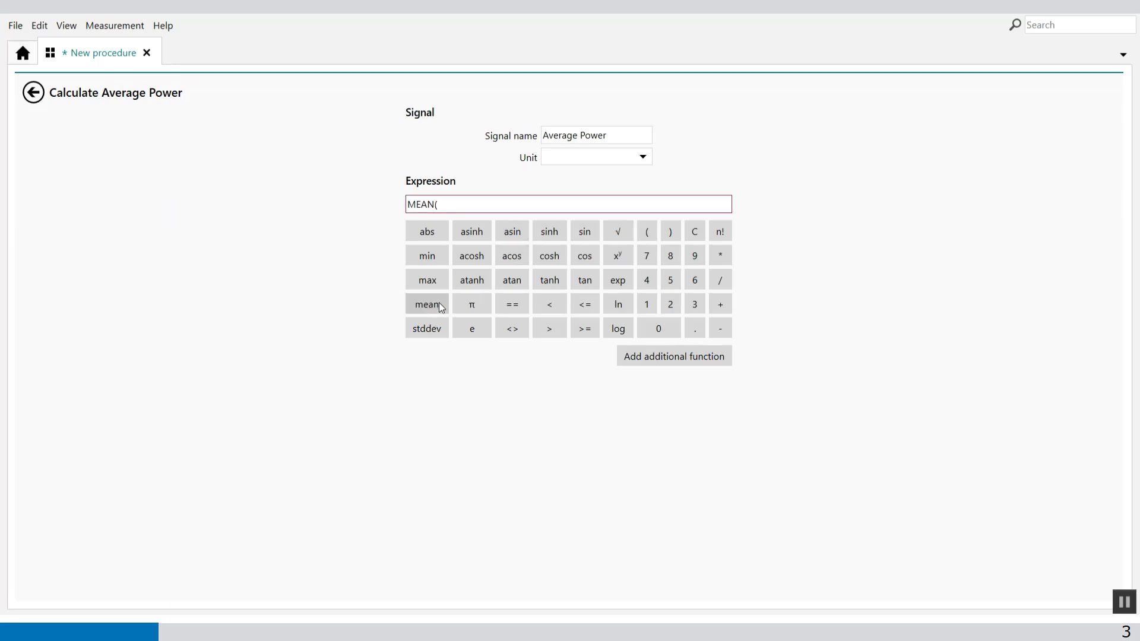
{"action": "left_click", "coordinate": [462, 203]}
{"action": "type", "text": "P"}
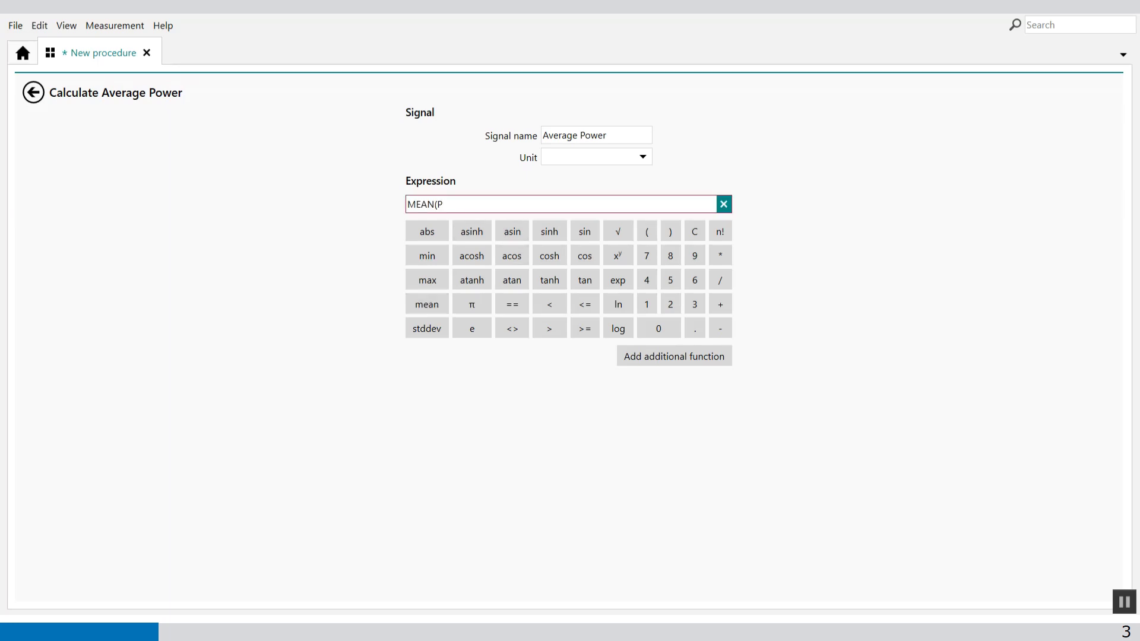
{"action": "type", "text": ")"}
{"action": "left_click", "coordinate": [408, 456]}
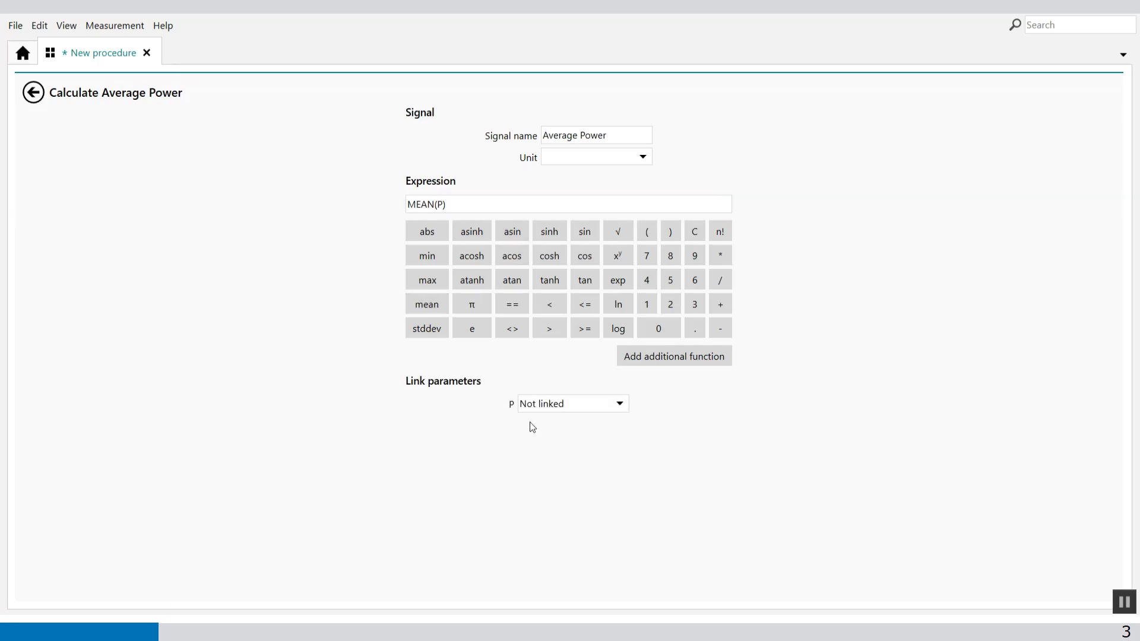
{"action": "left_click", "coordinate": [618, 403]}
{"action": "left_click", "coordinate": [614, 513]}
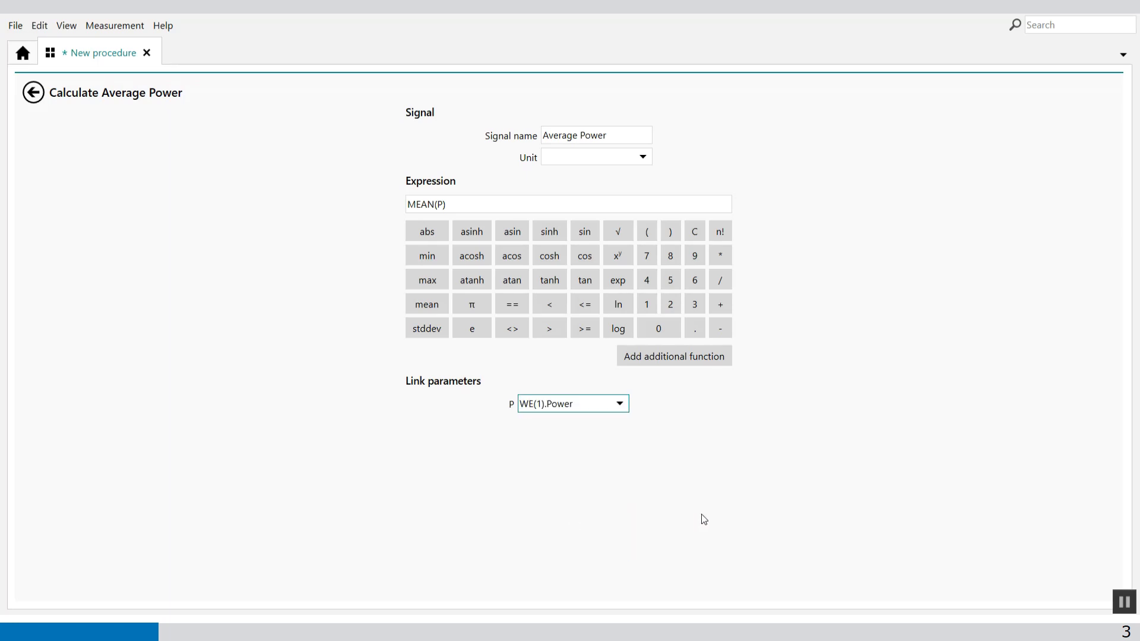
{"action": "left_click", "coordinate": [33, 94]}
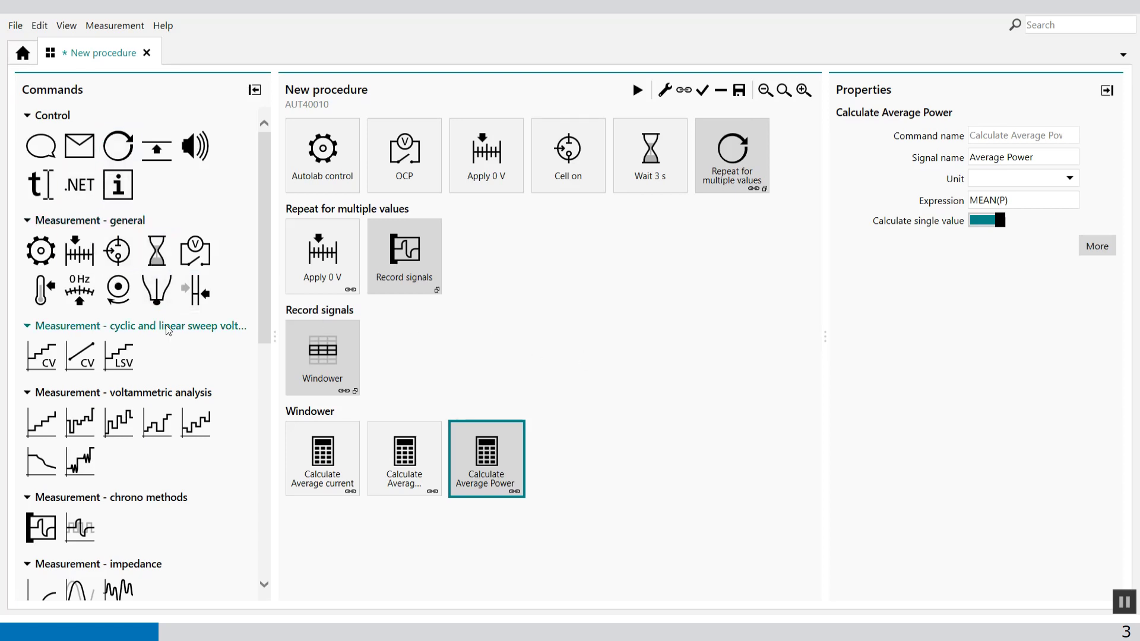
Add a Build signal command after the Repeat for multiple values command, followed by a Cell off command
{"action": "scroll", "coordinate": [152, 477], "scroll_direction": "down", "scroll_amount": 3}
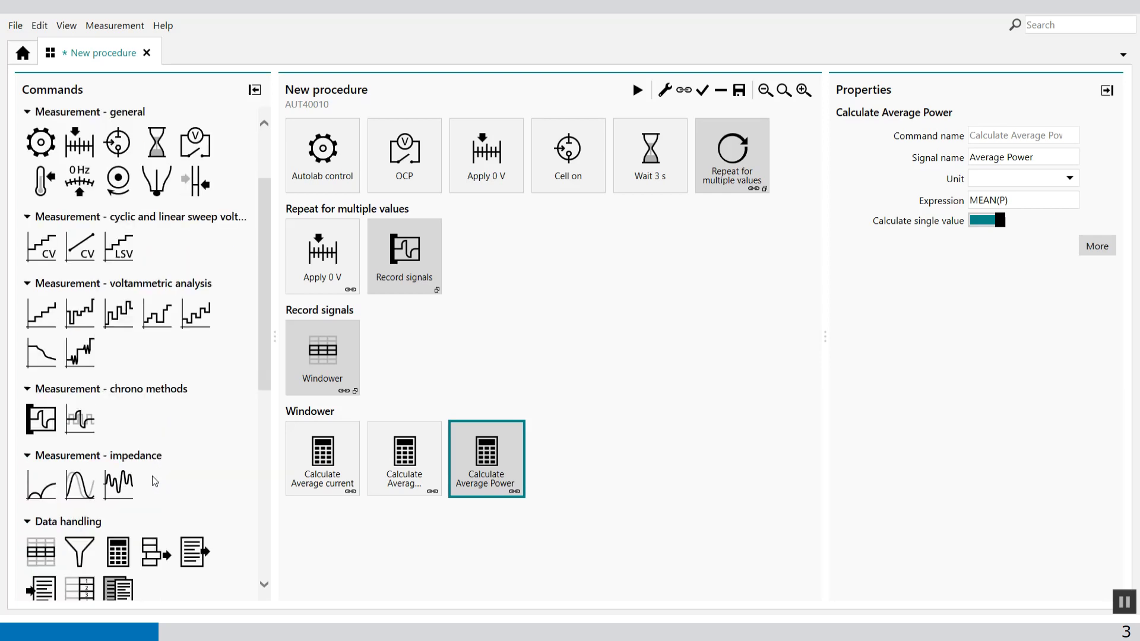
{"action": "left_click_drag", "start_coordinate": [87, 544], "coordinate": [805, 160]}
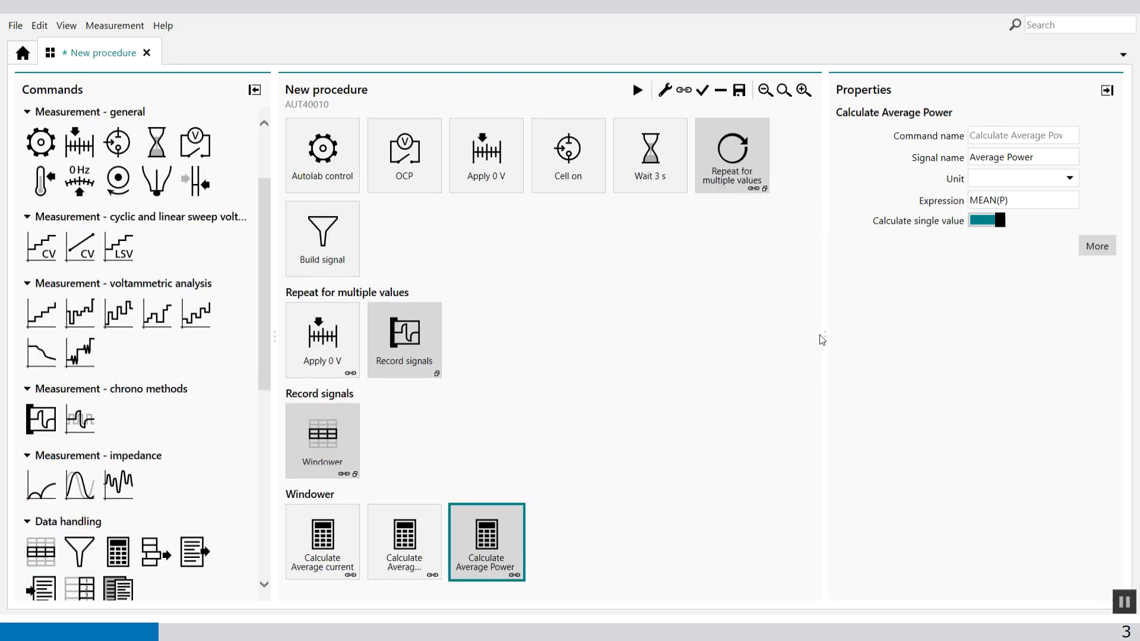
{"action": "left_click_drag", "start_coordinate": [825, 337], "coordinate": [978, 332]}
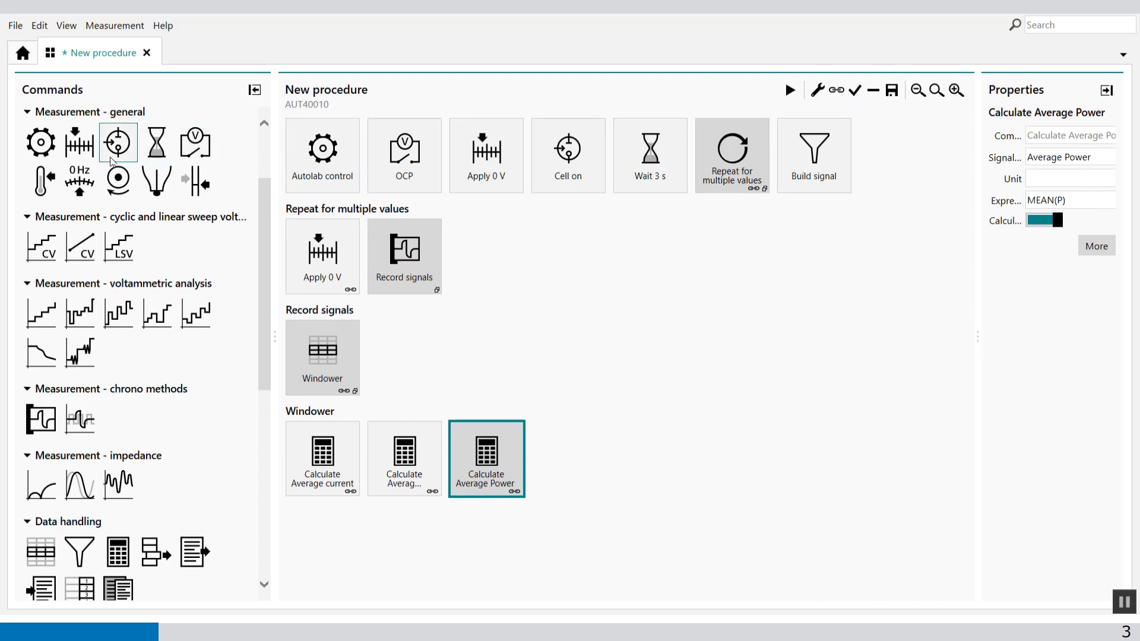
{"action": "left_click_drag", "start_coordinate": [119, 157], "coordinate": [905, 163]}
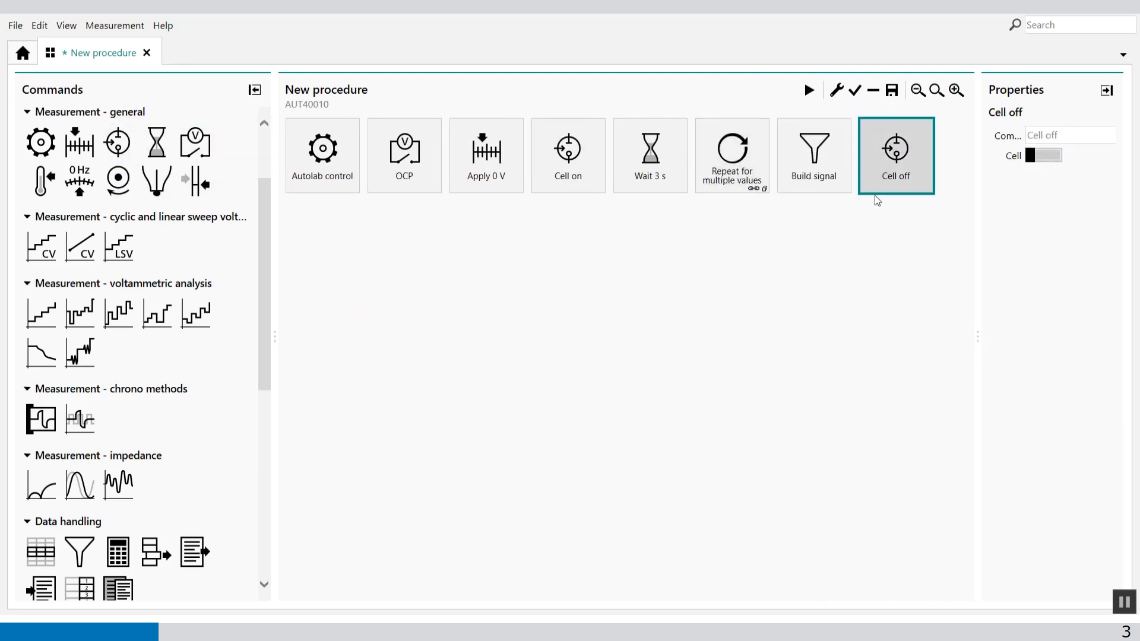
{"action": "left_click", "coordinate": [836, 171]}
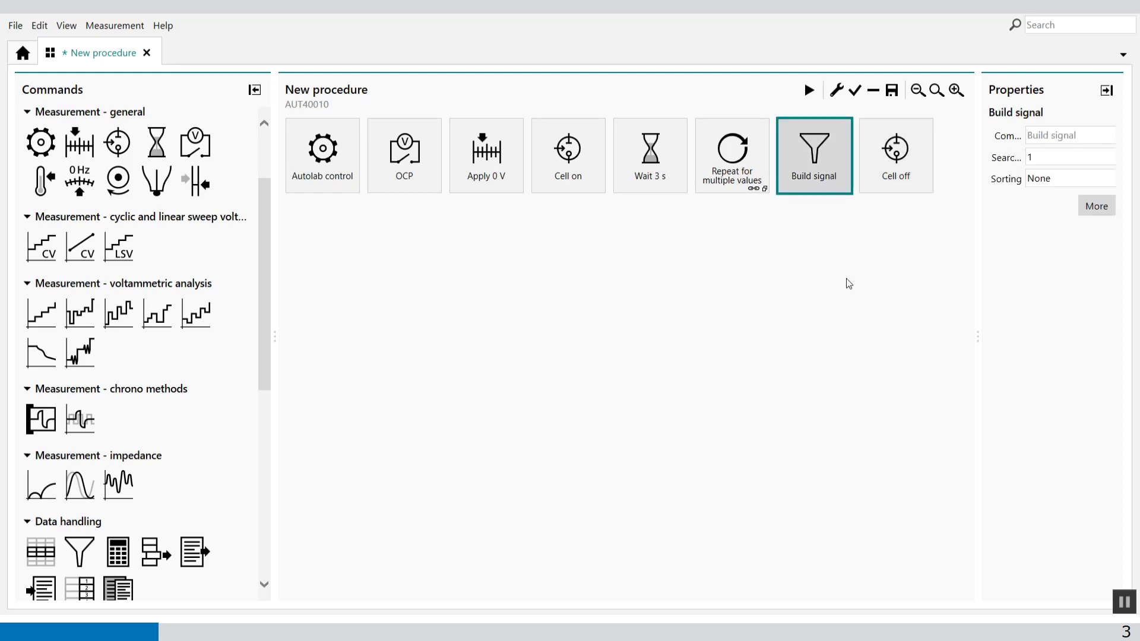
{"action": "left_click", "coordinate": [723, 172]}
{"action": "left_click", "coordinate": [413, 284]}
{"action": "left_click", "coordinate": [356, 363]}
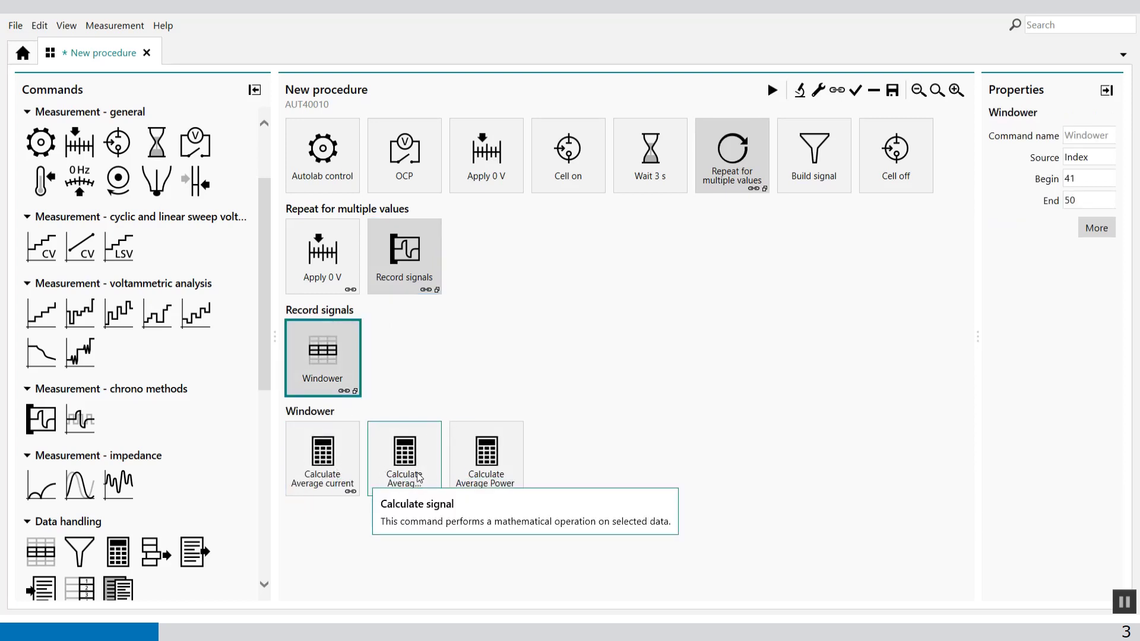
Select the Average Potential, Average current and Average Power parameters in the Build signal command and return to the procedure
{"action": "left_click", "coordinate": [824, 164]}
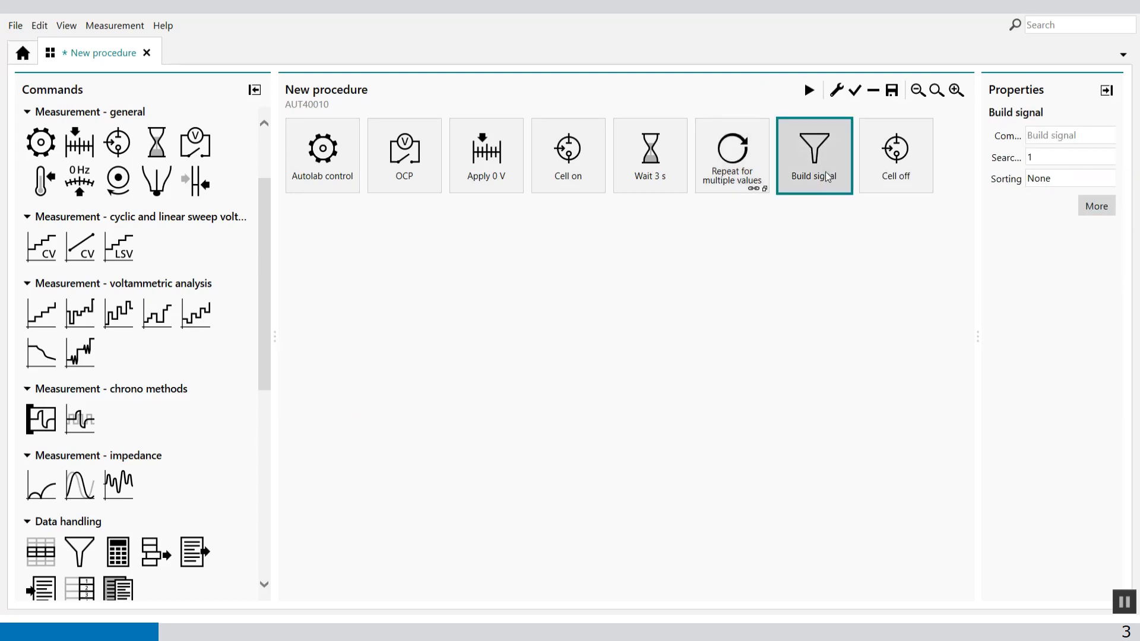
{"action": "left_click", "coordinate": [1097, 206]}
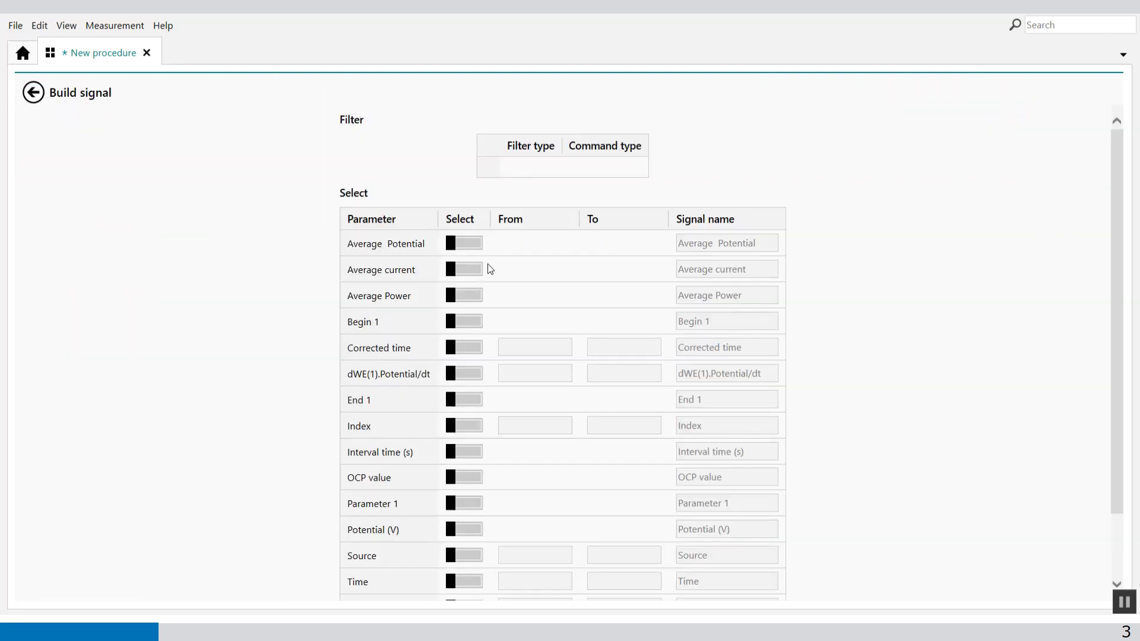
{"action": "left_click", "coordinate": [474, 244]}
{"action": "left_click", "coordinate": [472, 269]}
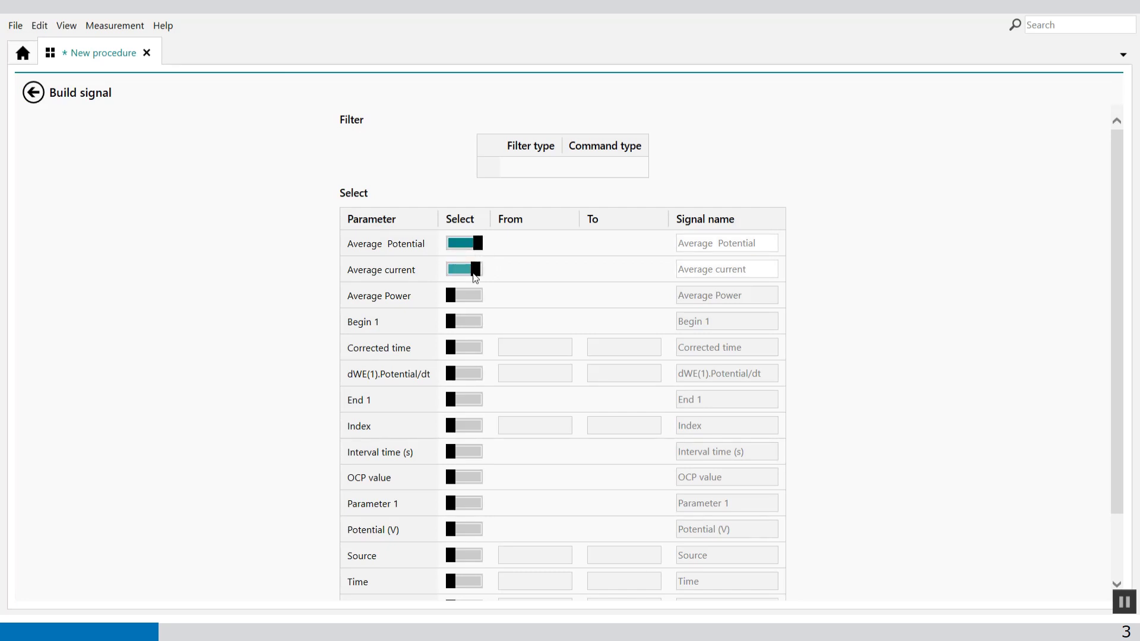
{"action": "left_click", "coordinate": [472, 295]}
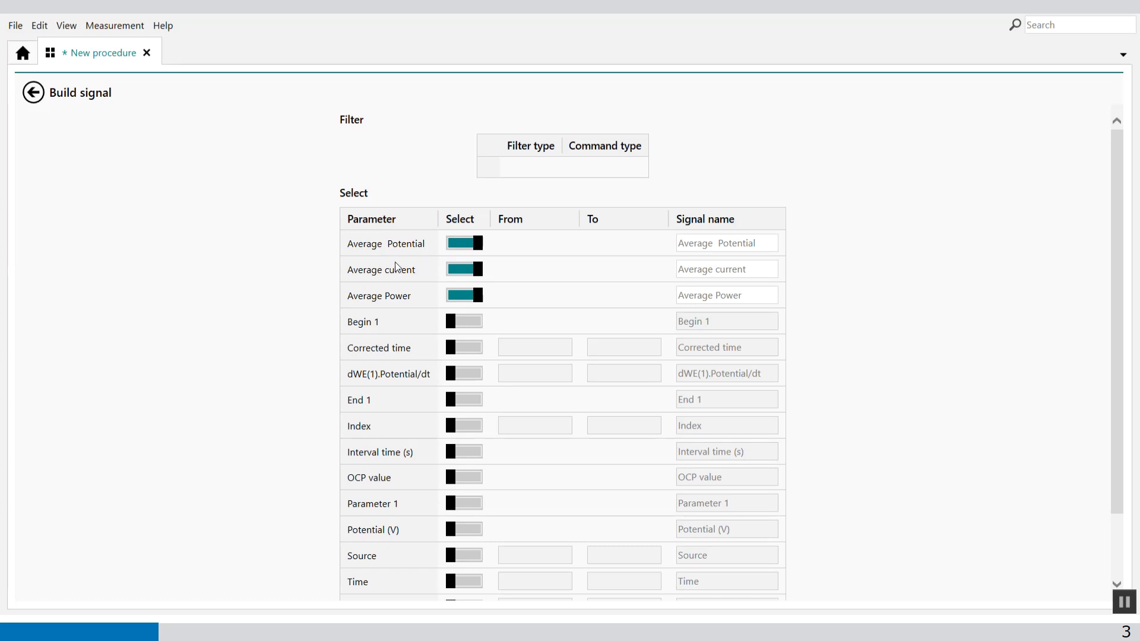
{"action": "left_click", "coordinate": [34, 92]}
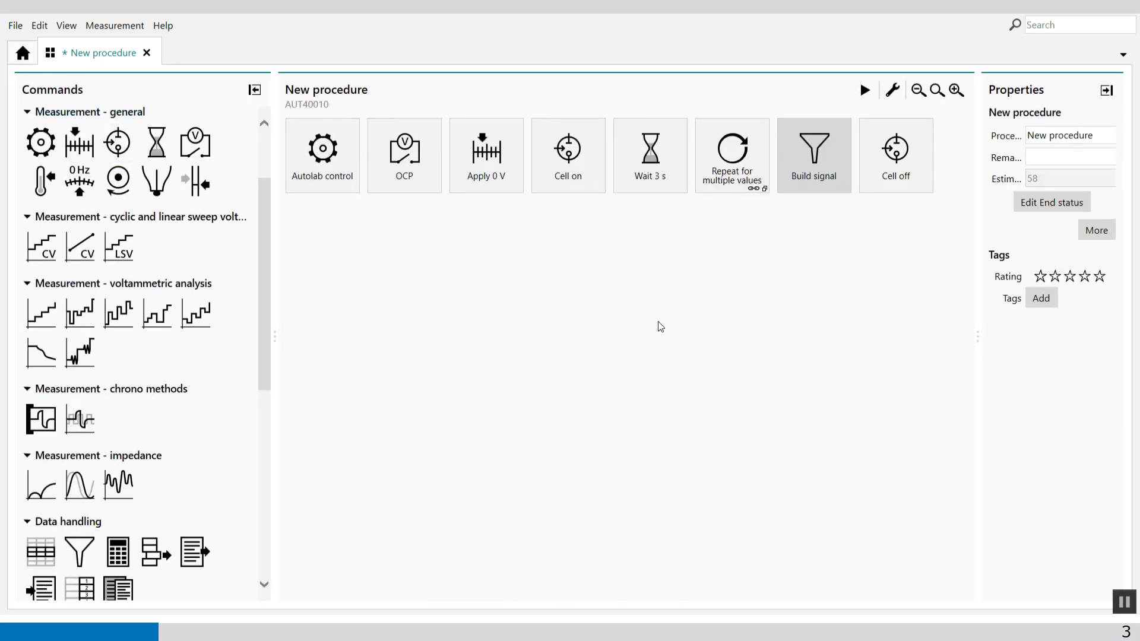
Open the plot settings of the whole procedure and add a custom plot named "IV"
{"action": "left_click", "coordinate": [825, 183]}
{"action": "left_click", "coordinate": [812, 297]}
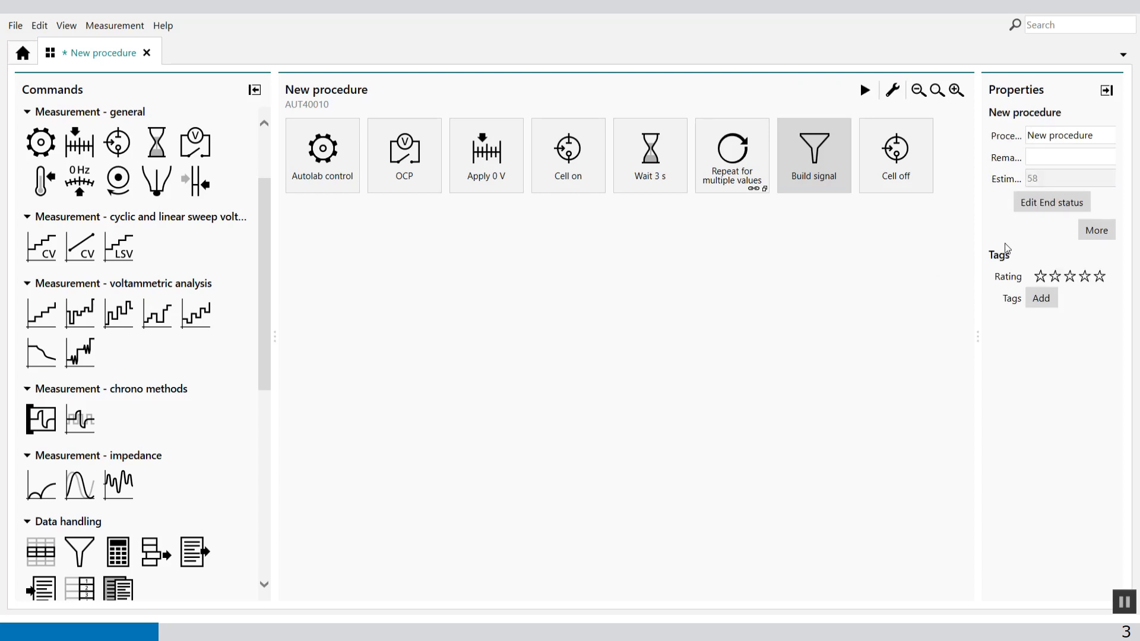
{"action": "left_click", "coordinate": [1095, 230]}
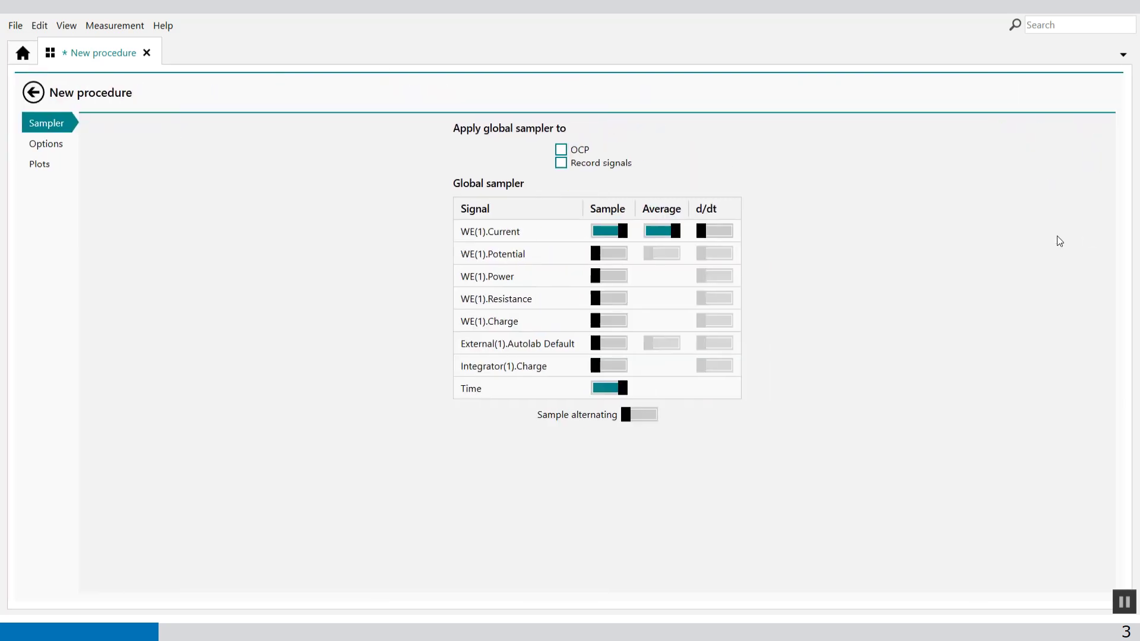
{"action": "left_click", "coordinate": [46, 173]}
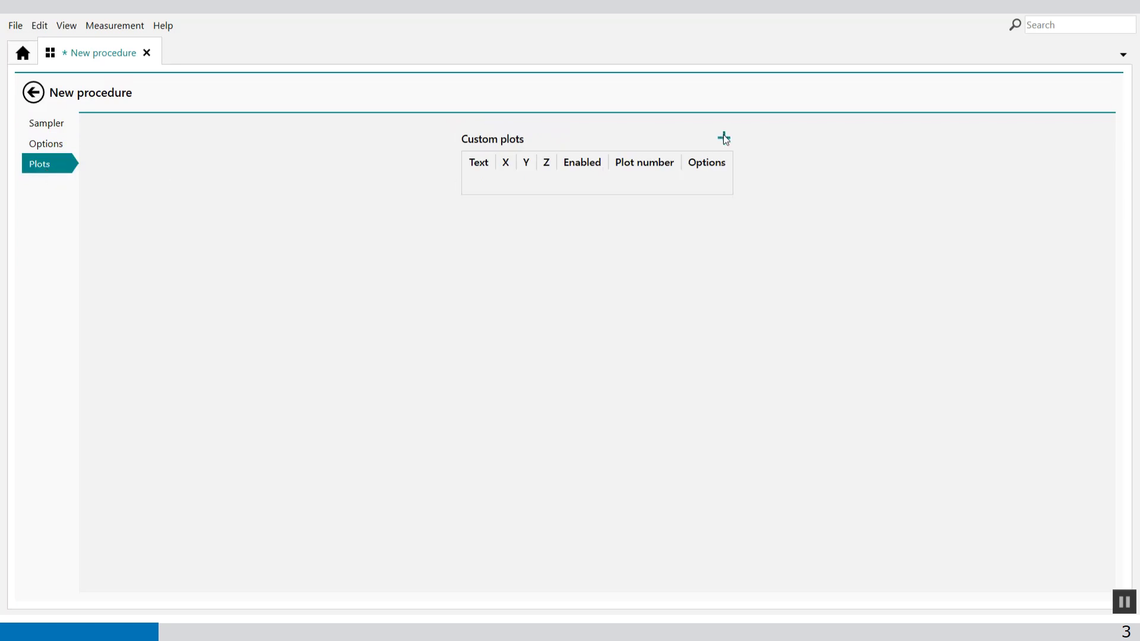
{"action": "left_click", "coordinate": [724, 138]}
{"action": "left_click", "coordinate": [524, 184]}
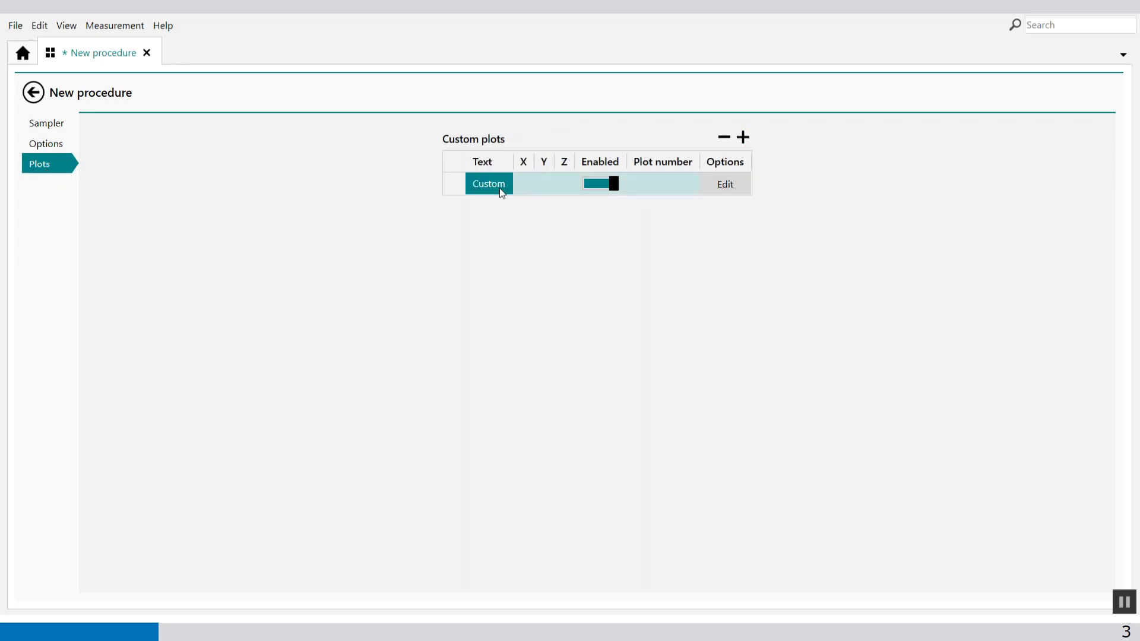
{"action": "type", "text": "IV"}
Assign Average current to X and Average Potential to Y of the IV plot, and set its plot number to 4
{"action": "left_click", "coordinate": [525, 183]}
{"action": "left_click", "coordinate": [525, 183]}
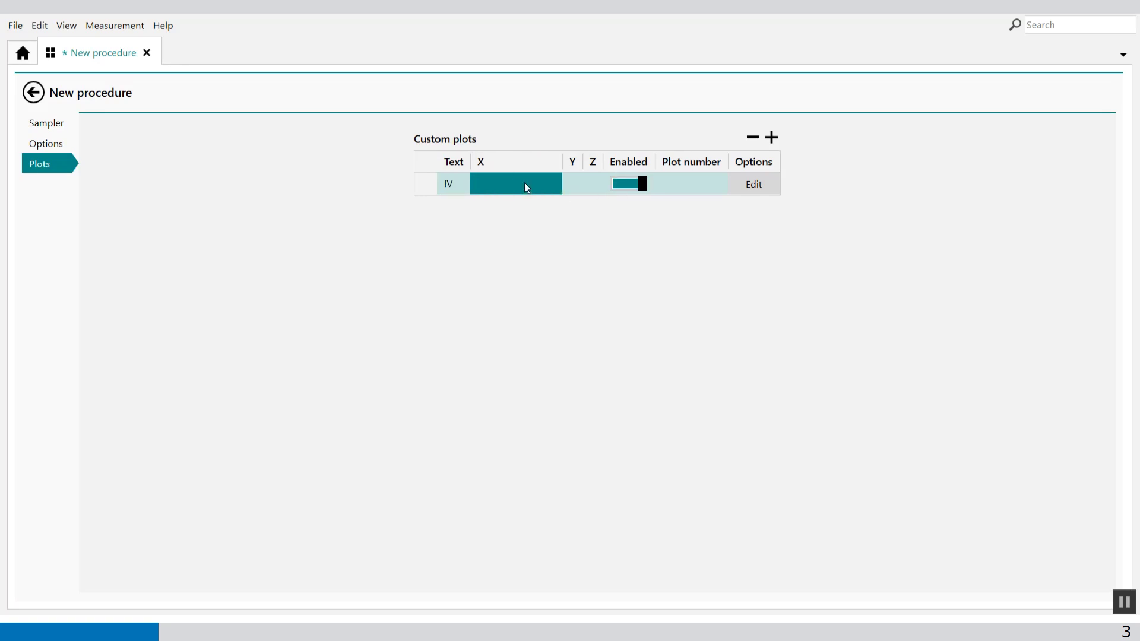
{"action": "left_click", "coordinate": [525, 224]}
{"action": "left_click", "coordinate": [568, 187]}
{"action": "left_click", "coordinate": [574, 185]}
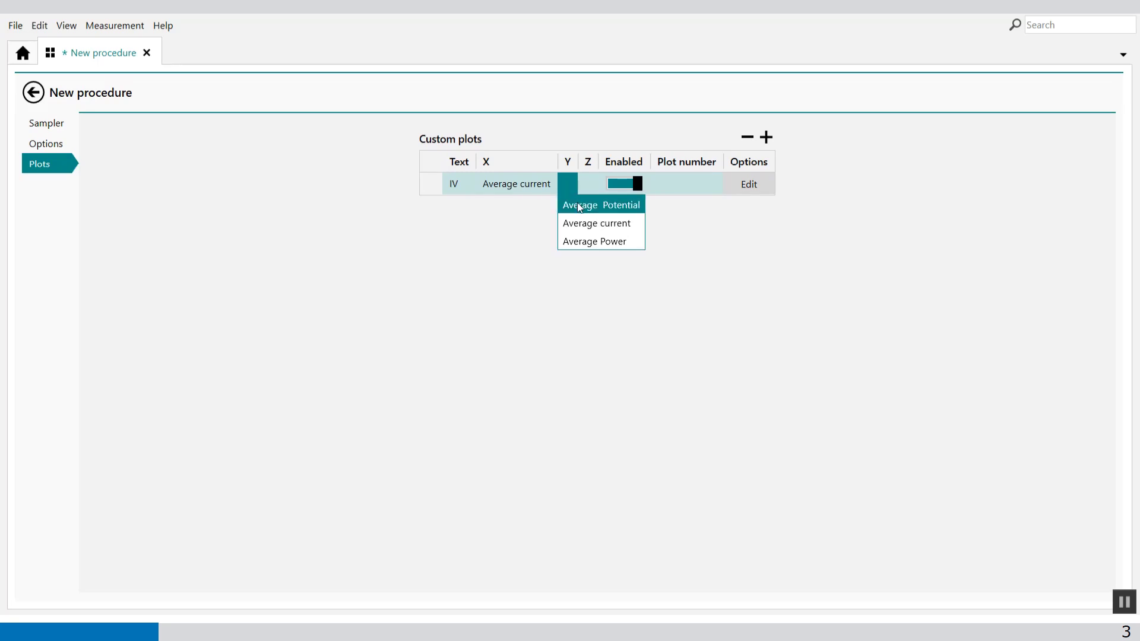
{"action": "left_click", "coordinate": [581, 205]}
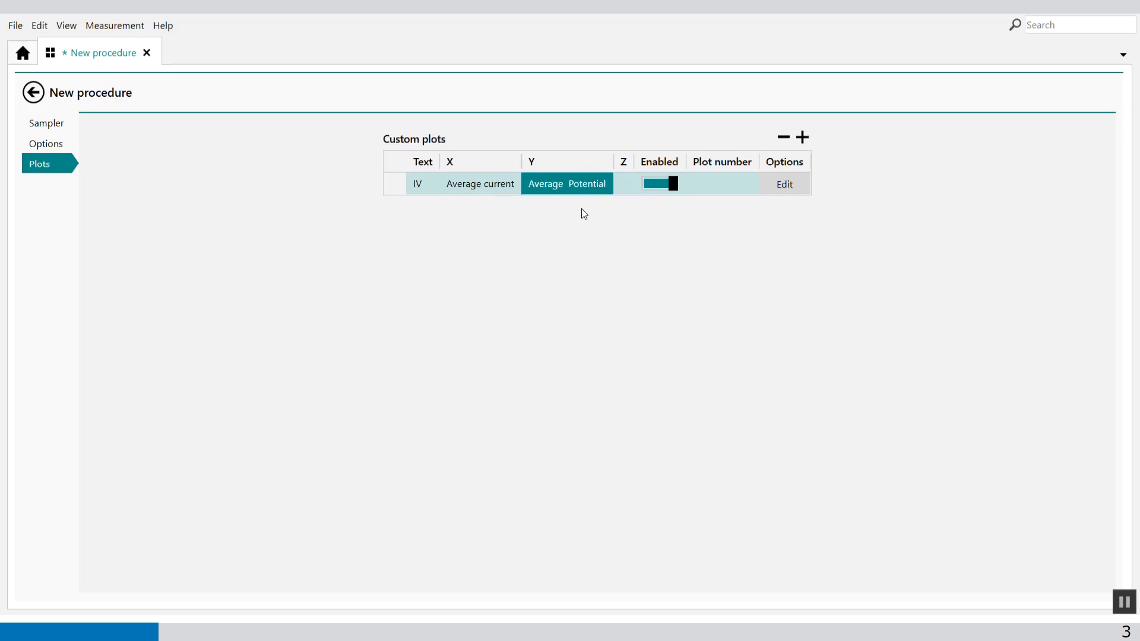
{"action": "left_click", "coordinate": [703, 182]}
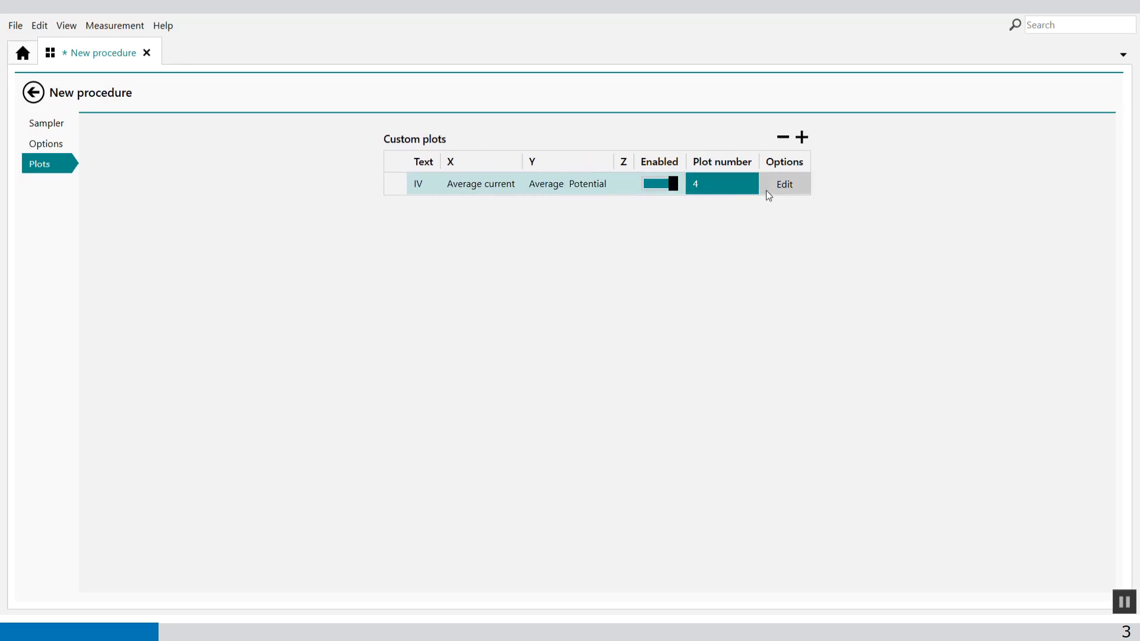
Format the IV plot with purple square points and a solid purple line of thickness 3, and return to the custom plots
{"action": "left_click", "coordinate": [785, 186]}
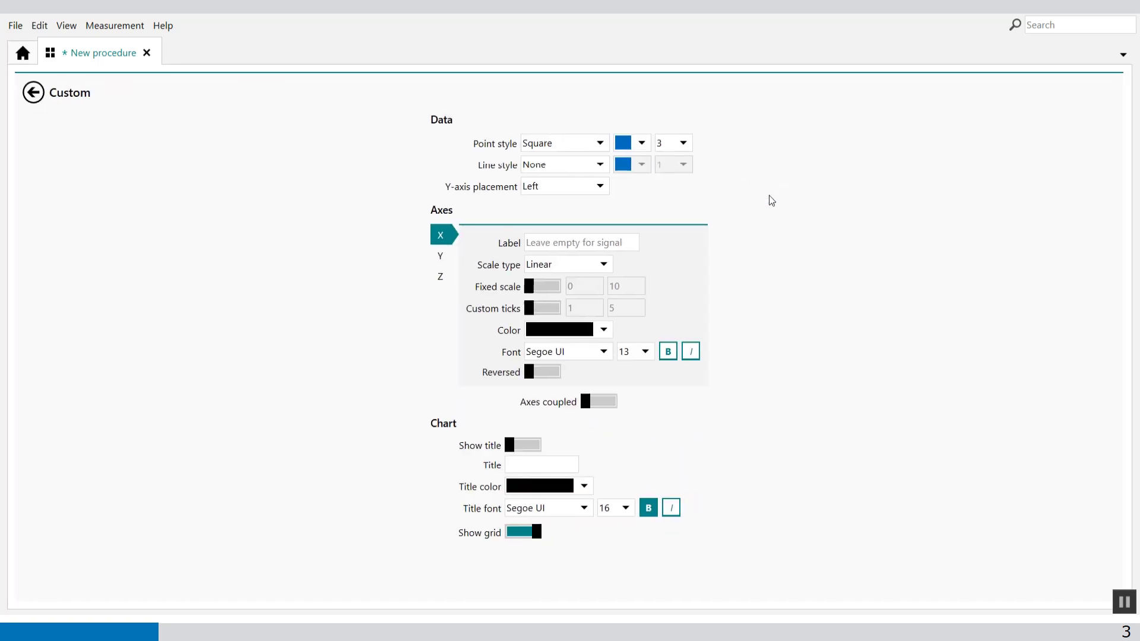
{"action": "left_click", "coordinate": [643, 143]}
{"action": "left_click", "coordinate": [740, 161]}
{"action": "left_click", "coordinate": [560, 161]}
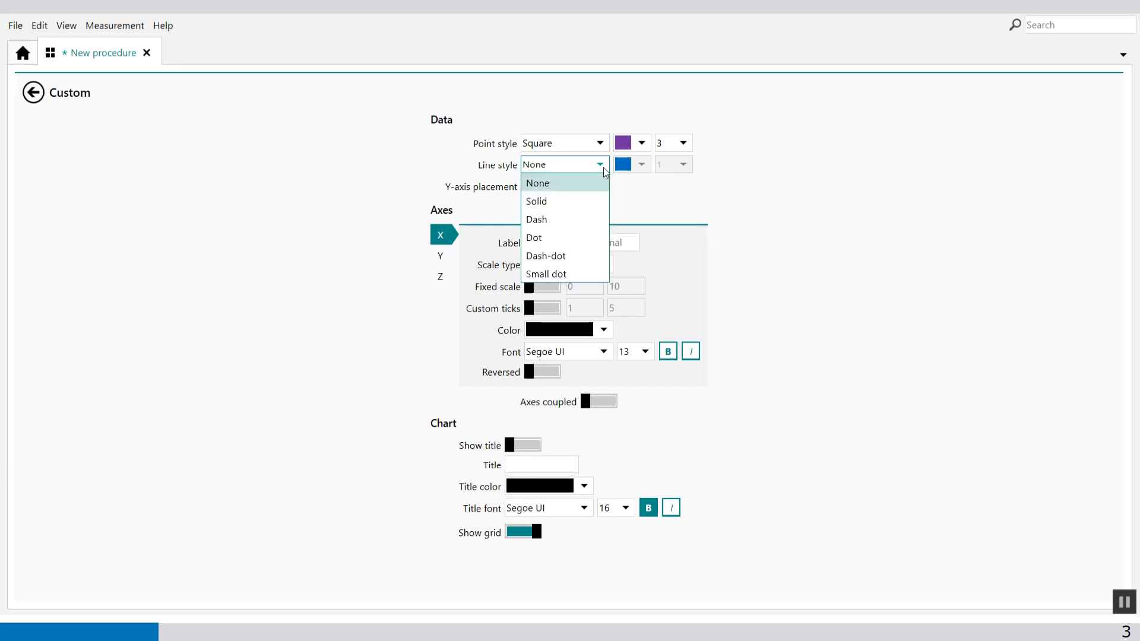
{"action": "left_click", "coordinate": [575, 200]}
{"action": "left_click", "coordinate": [642, 165]}
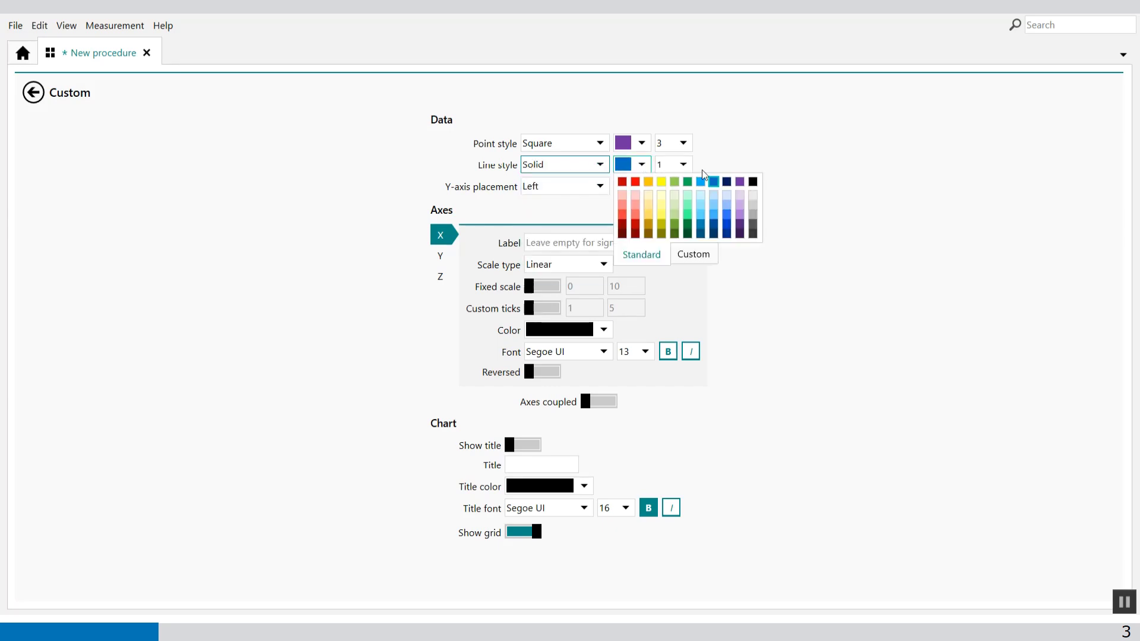
{"action": "left_click", "coordinate": [738, 179]}
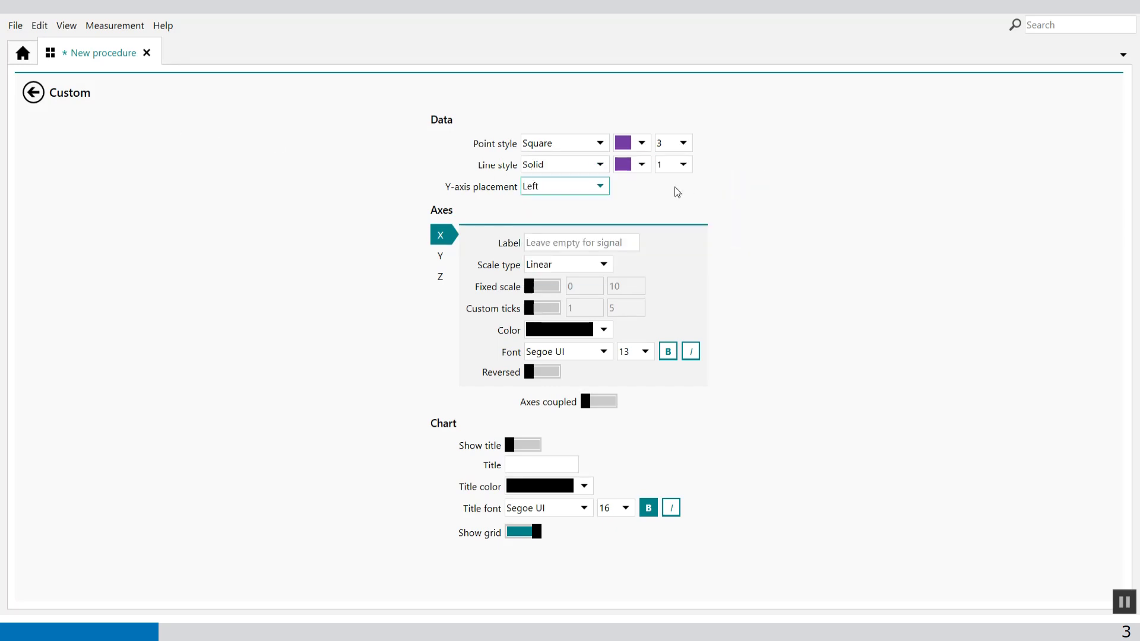
{"action": "left_click", "coordinate": [677, 164]}
{"action": "left_click", "coordinate": [665, 220]}
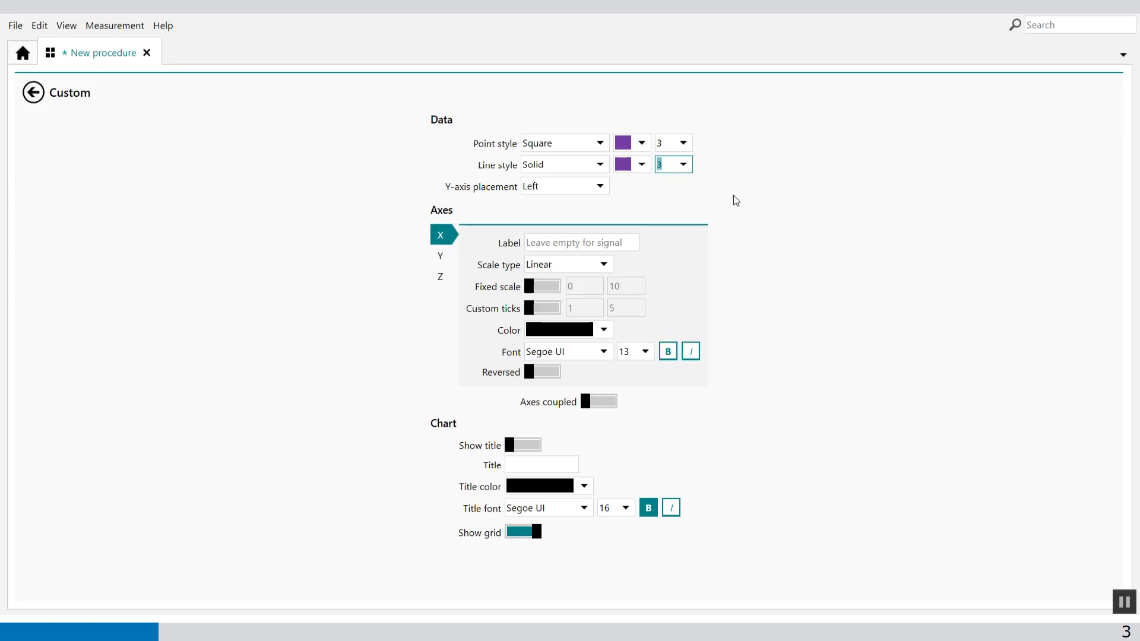
{"action": "left_click", "coordinate": [33, 92]}
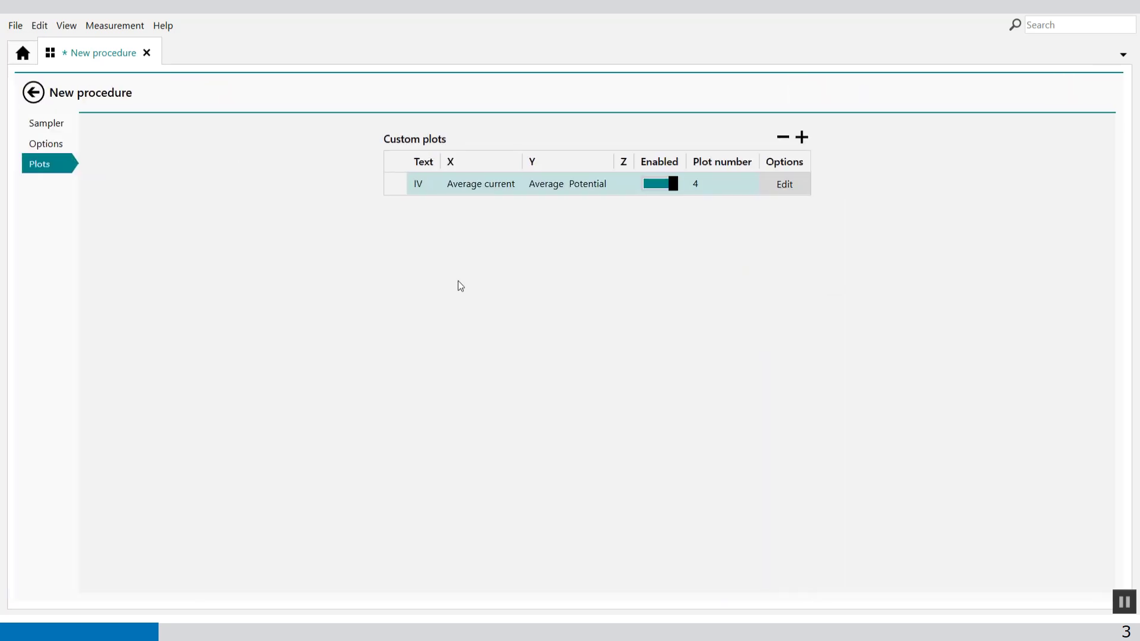
Add a second custom plot to the procedure and name it "Power"
{"action": "left_click", "coordinate": [802, 137]}
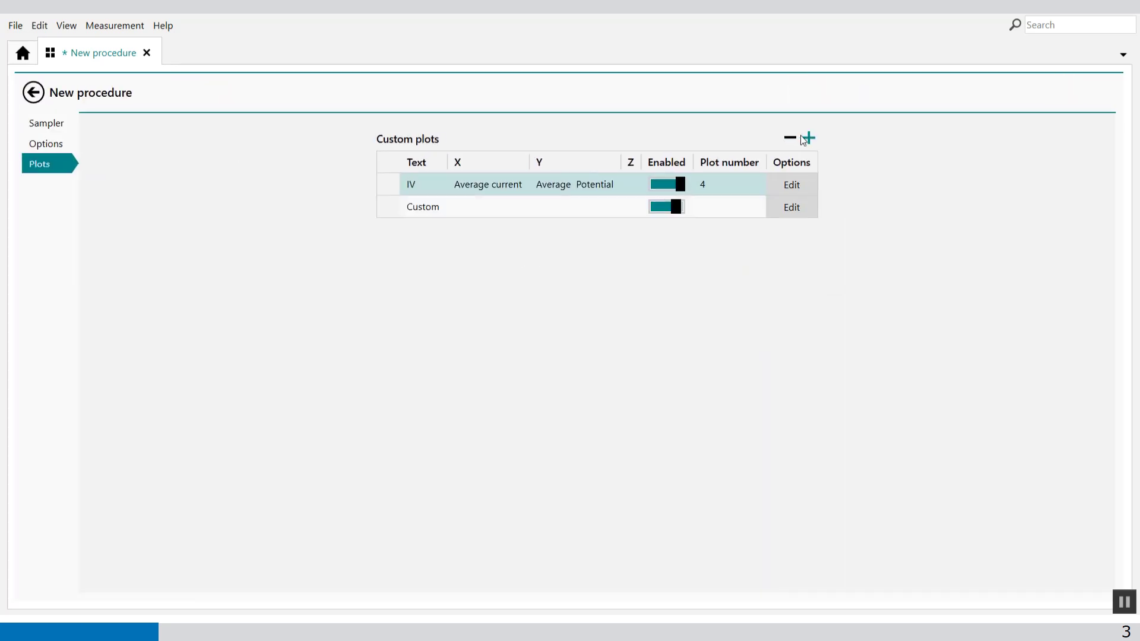
{"action": "left_click", "coordinate": [432, 214]}
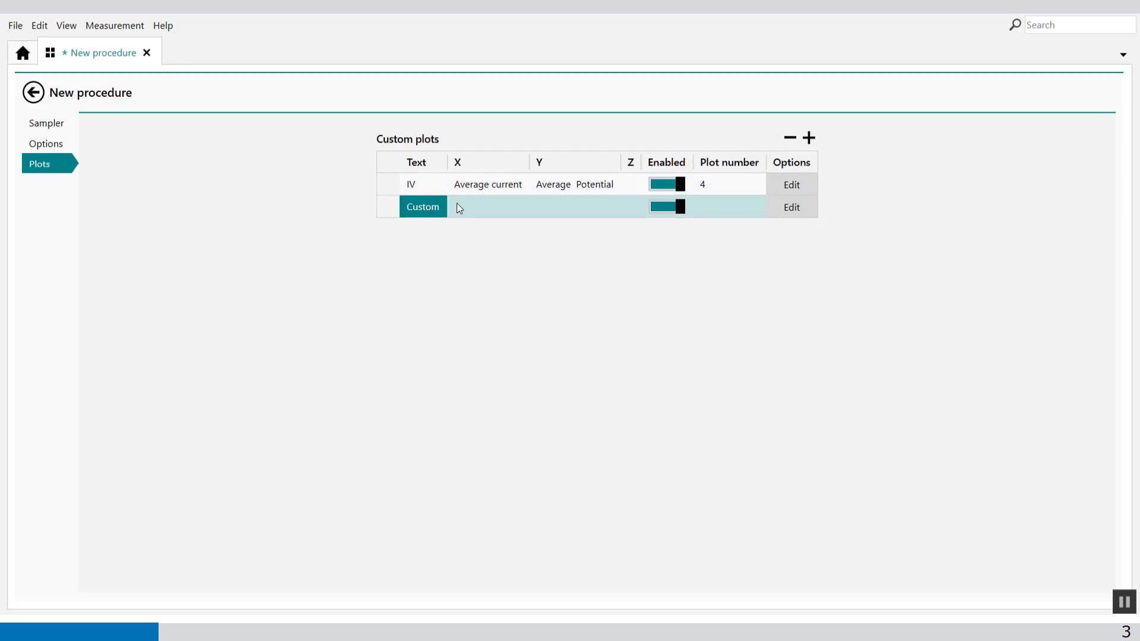
{"action": "type", "text": "Power"}
Assign Average current to X and Average Power to Y of the Power plot, and set its plot number to 4
{"action": "left_click", "coordinate": [458, 204]}
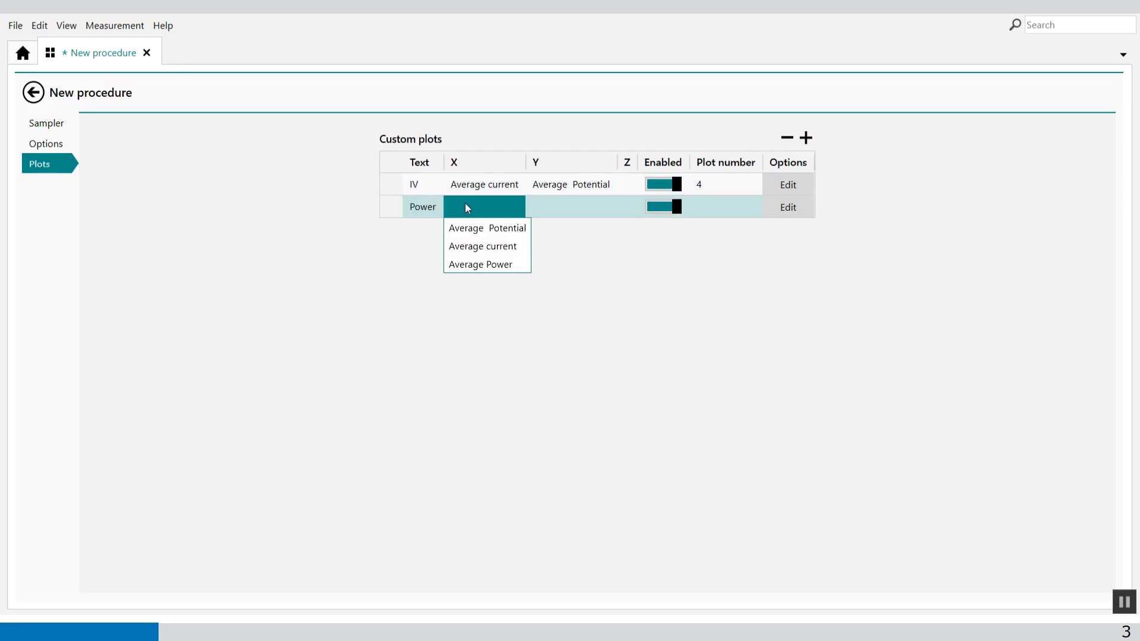
{"action": "left_click", "coordinate": [484, 255]}
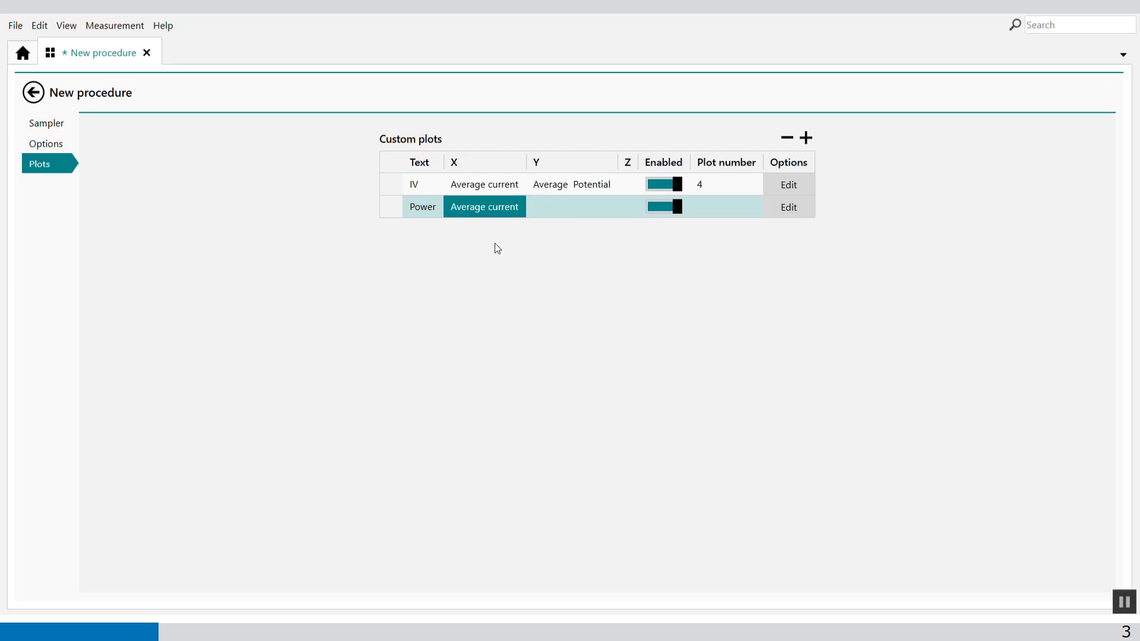
{"action": "left_click", "coordinate": [560, 206]}
{"action": "left_click", "coordinate": [560, 264]}
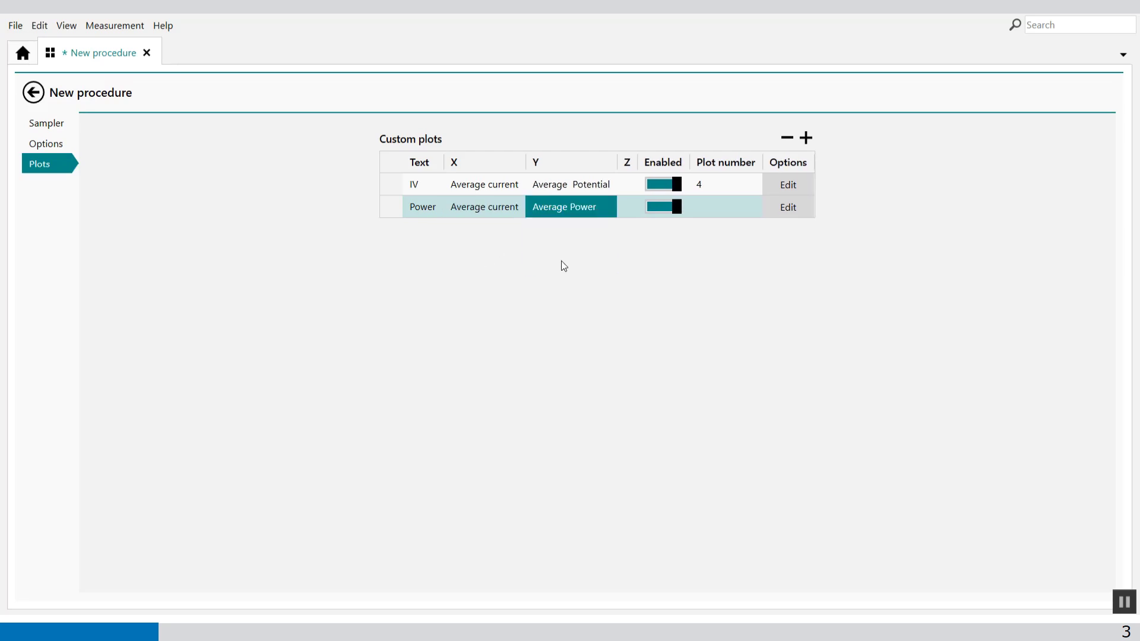
{"action": "left_click", "coordinate": [700, 209]}
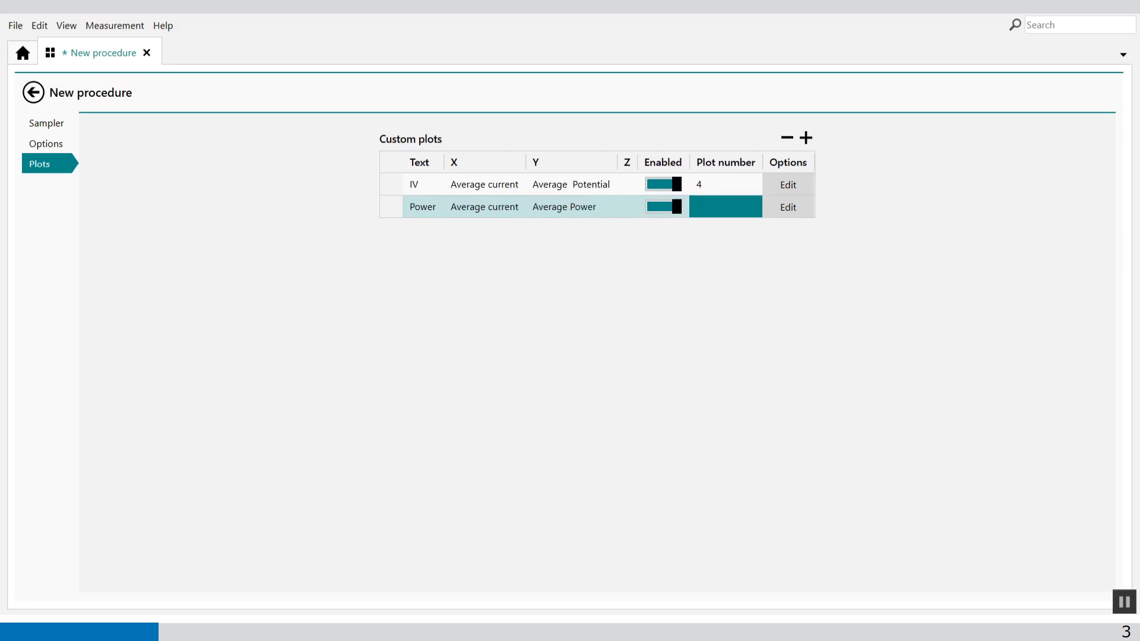
{"action": "type", "text": "4"}
Format the Power plot with its Y-axis on the right, yellow square points and a solid yellow line, and return to the custom plots
{"action": "left_click", "coordinate": [800, 208]}
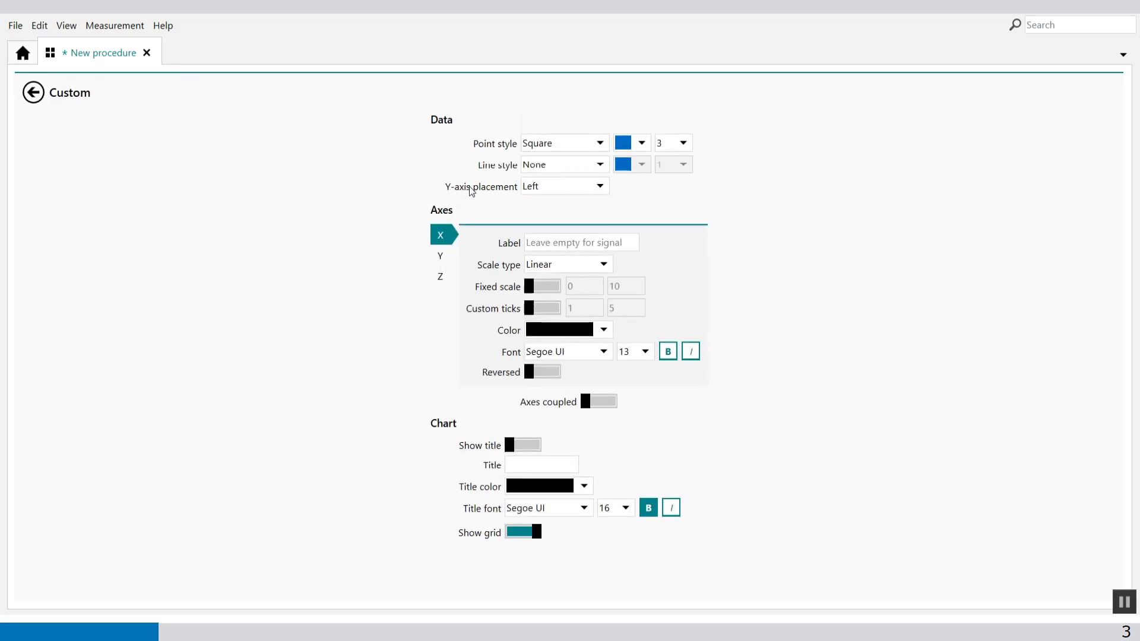
{"action": "left_click", "coordinate": [601, 187]}
{"action": "left_click", "coordinate": [538, 222]}
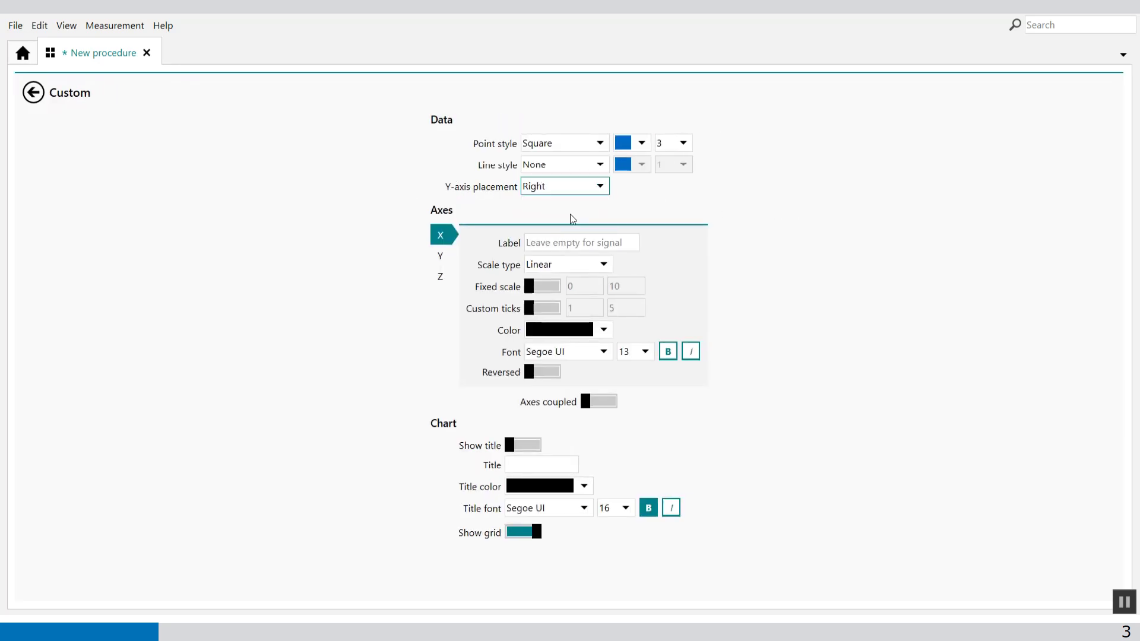
{"action": "left_click", "coordinate": [642, 143]}
{"action": "left_click", "coordinate": [651, 167]}
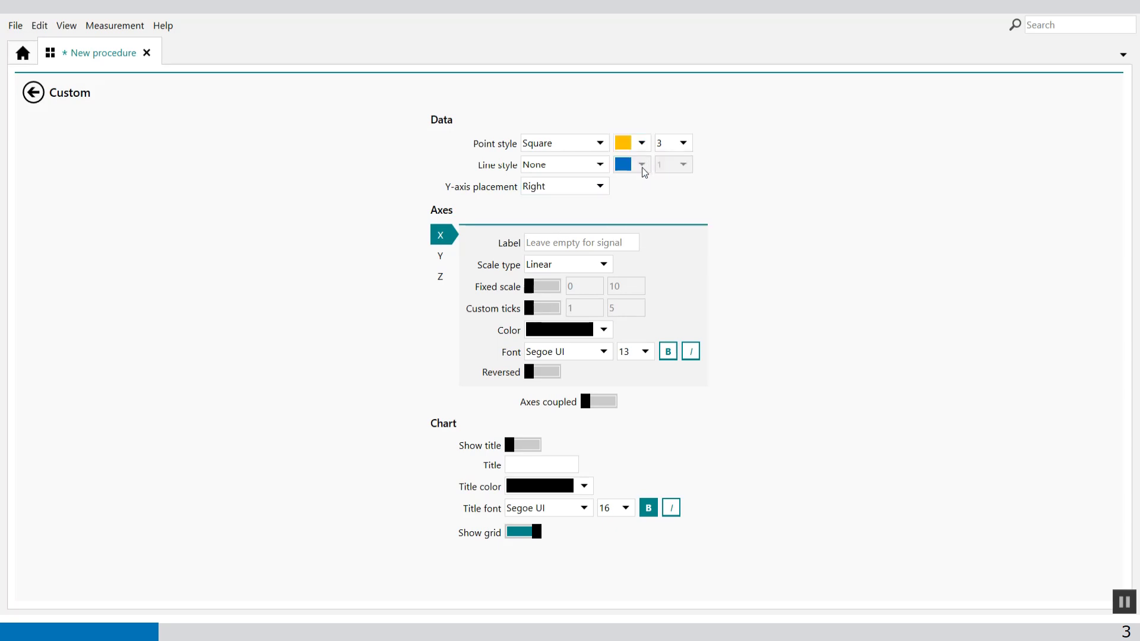
{"action": "left_click", "coordinate": [600, 166]}
{"action": "left_click", "coordinate": [560, 202]}
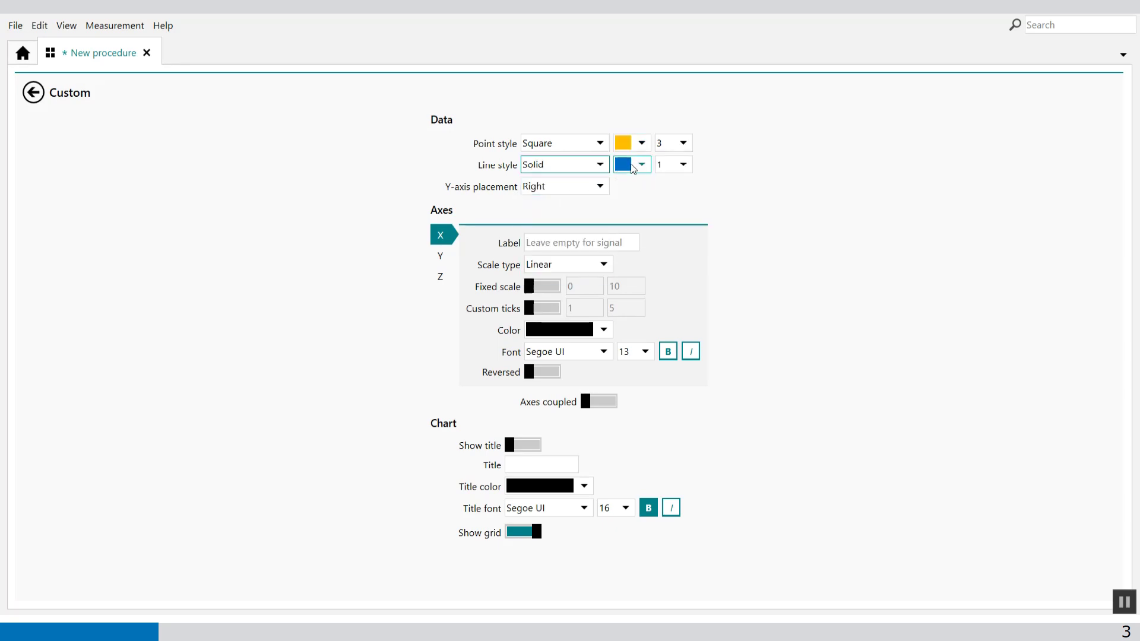
{"action": "left_click", "coordinate": [642, 164]}
{"action": "left_click", "coordinate": [651, 187]}
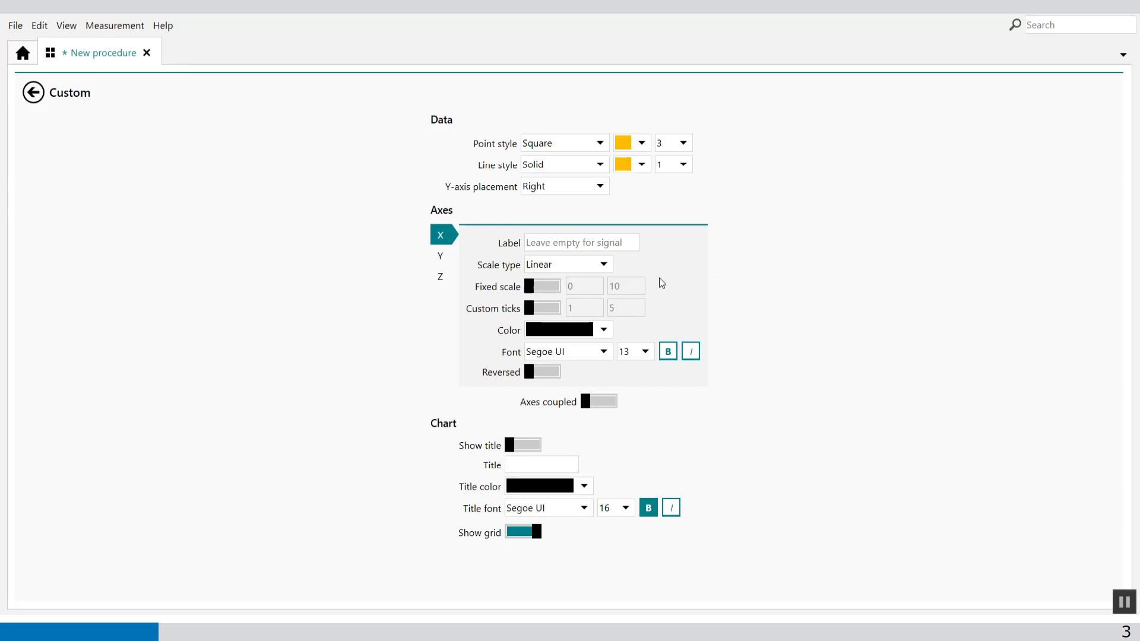
{"action": "left_click", "coordinate": [33, 93]}
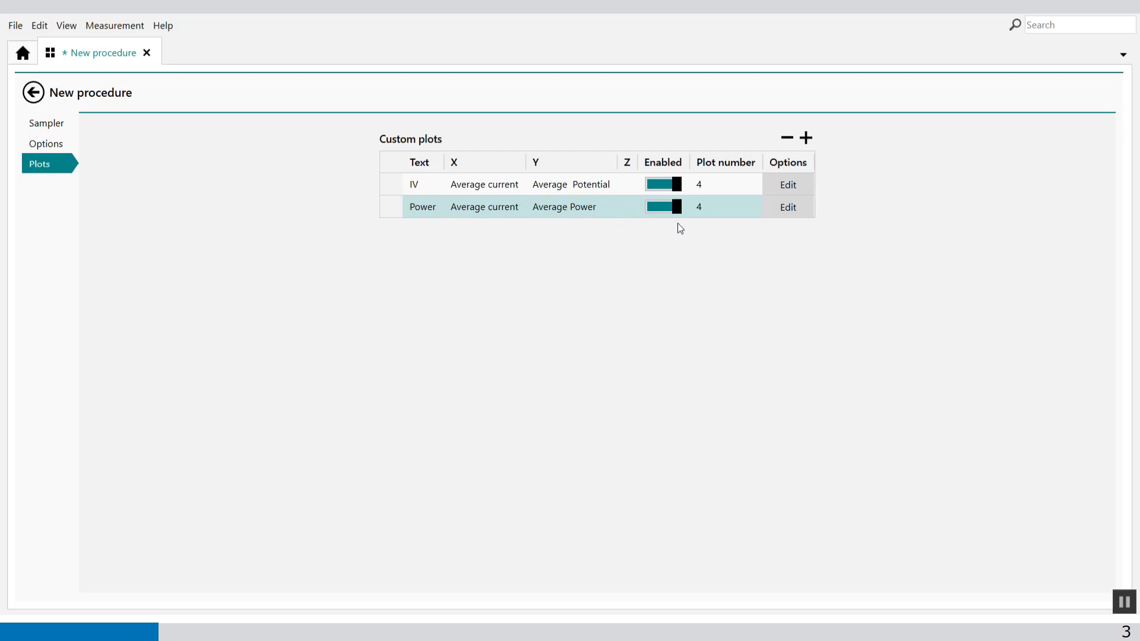
Review the IV plot's format settings and return to the procedure overview
{"action": "left_click", "coordinate": [785, 186]}
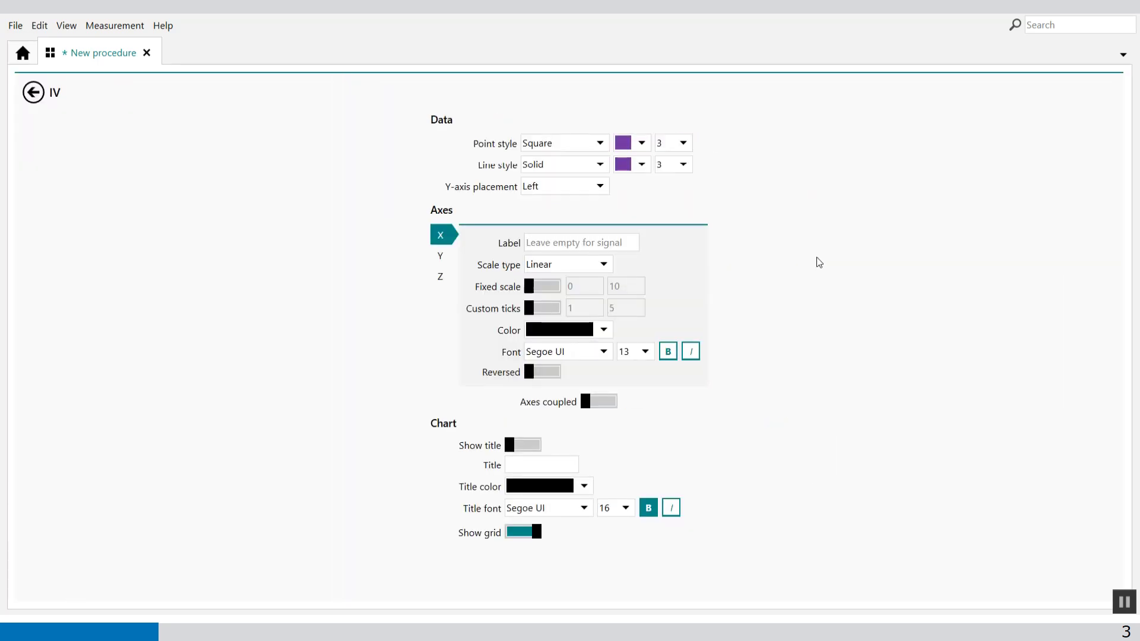
{"action": "left_click", "coordinate": [34, 92]}
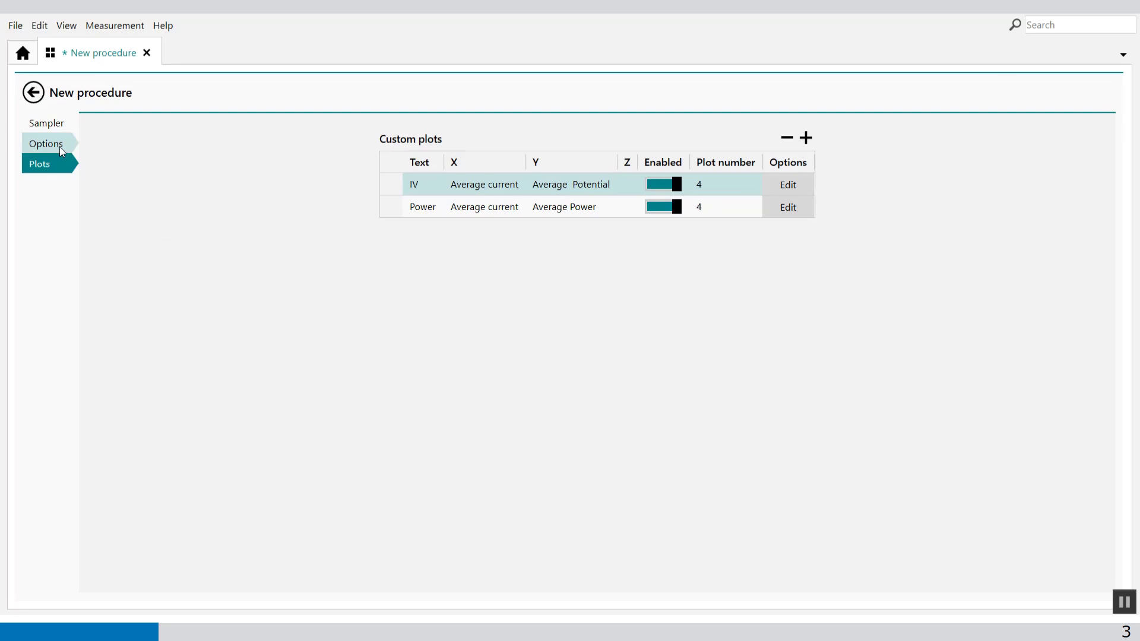
{"action": "left_click", "coordinate": [45, 144]}
{"action": "left_click", "coordinate": [46, 123]}
{"action": "left_click", "coordinate": [34, 92]}
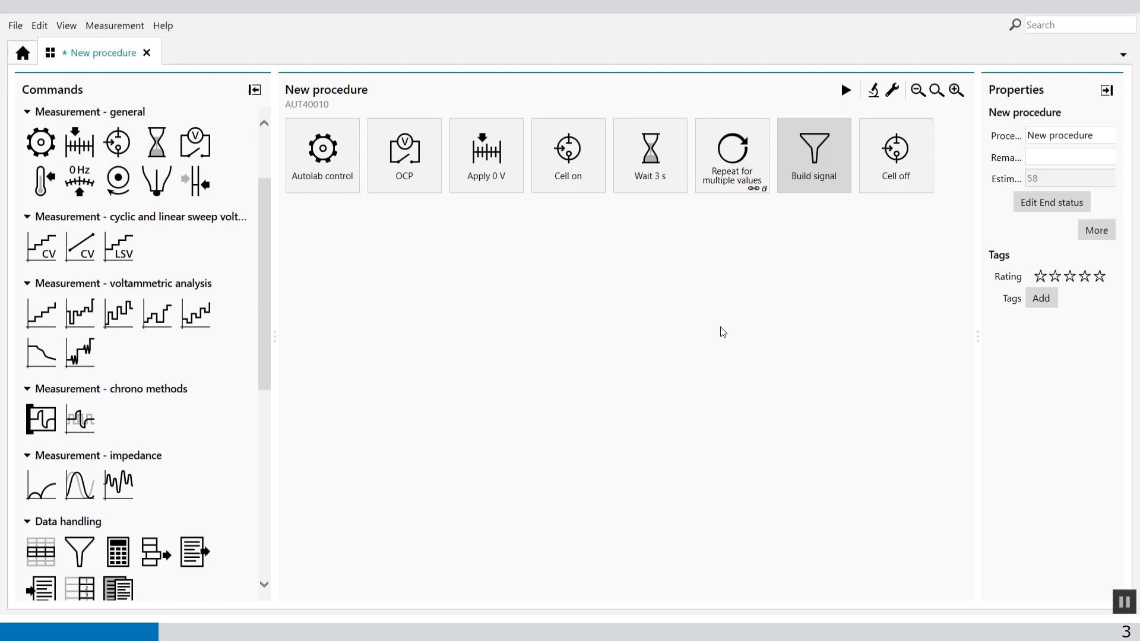
Run the procedure and enlarge the combined IV / Power plot during the measurement
{"action": "left_click", "coordinate": [847, 90]}
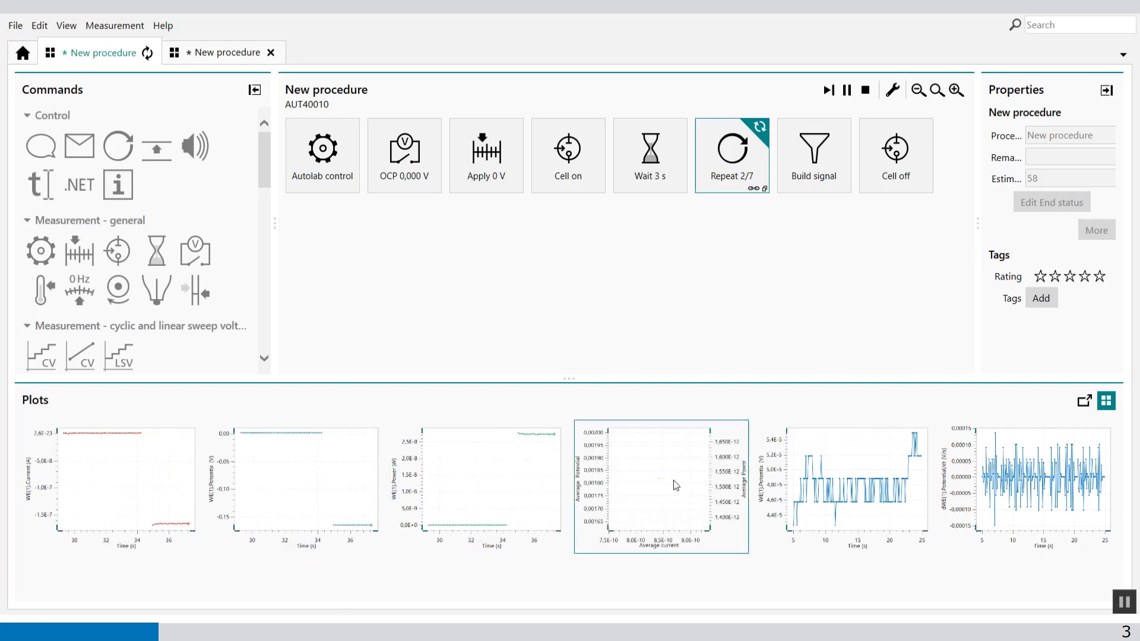
{"action": "double_click", "coordinate": [686, 515]}
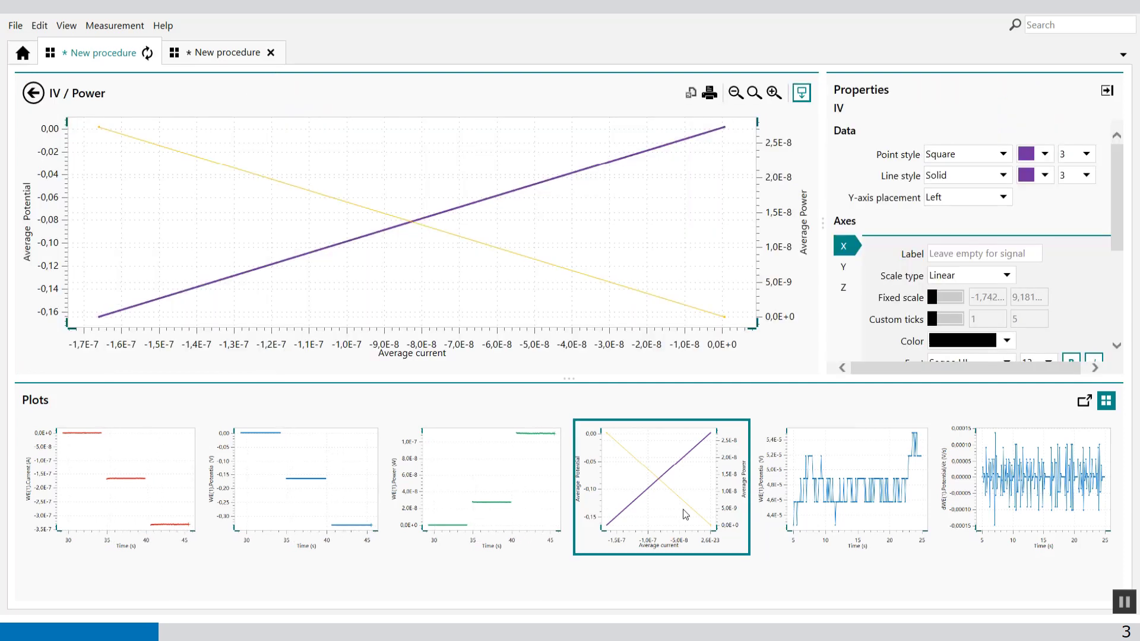